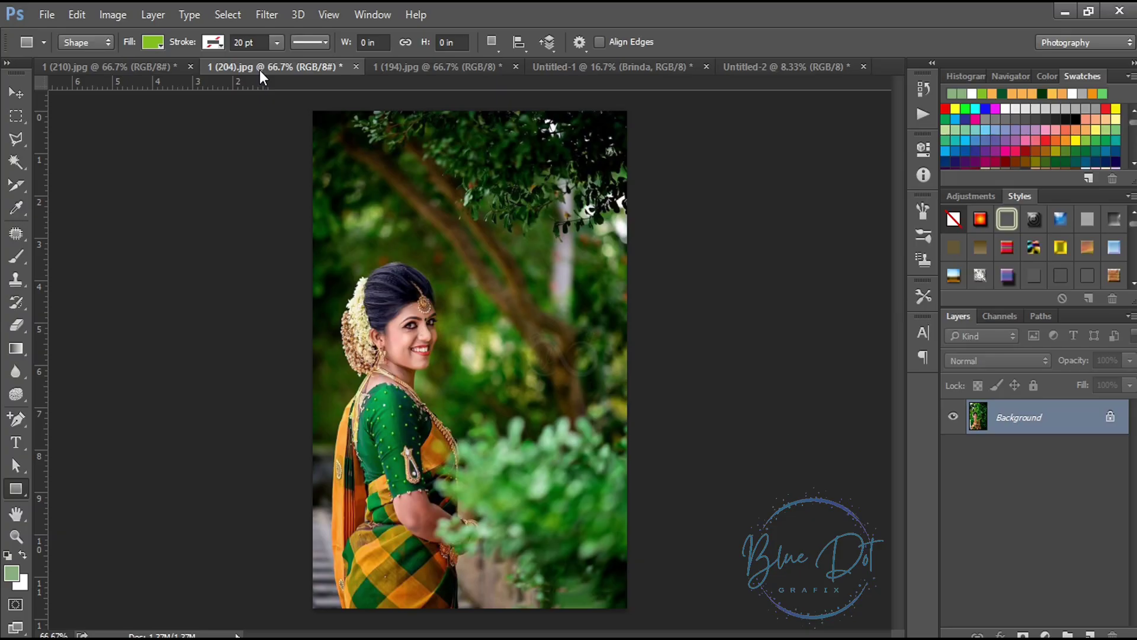
# Look over the bride photo and Other Bride layout, then show the blank Untitled-2 banner.
pyautogui.click(468, 71)
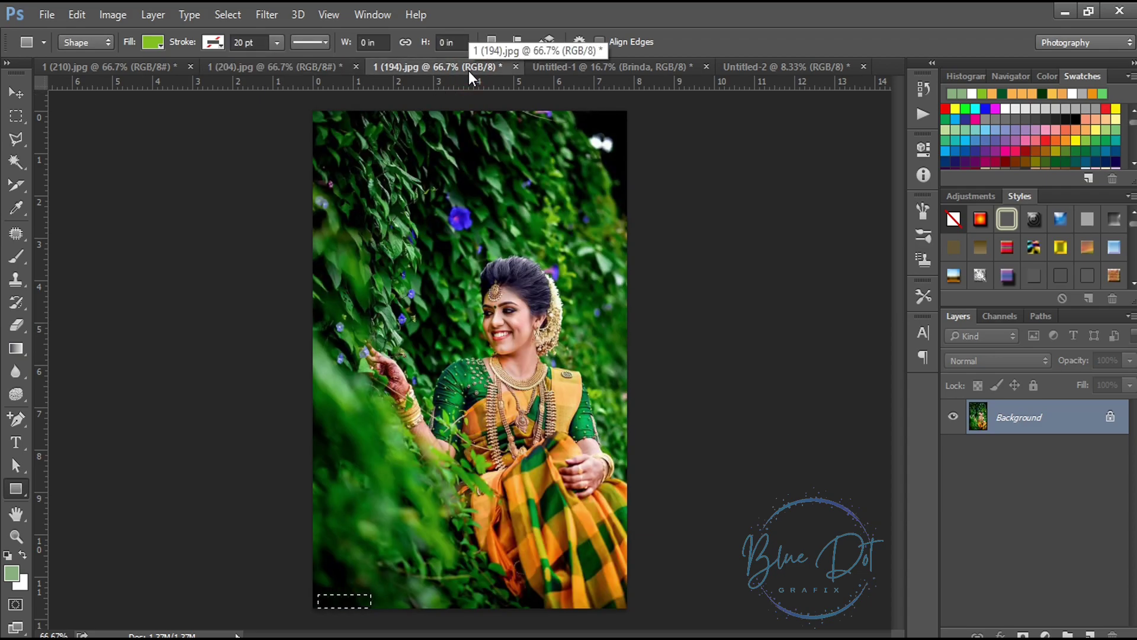
pyautogui.click(572, 70)
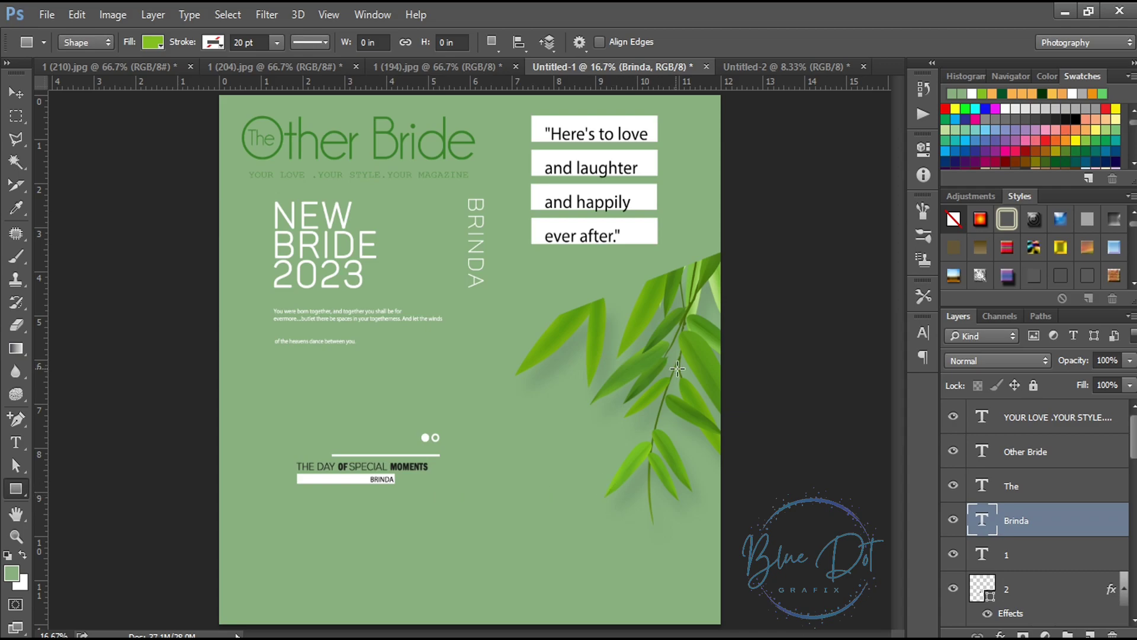
pyautogui.click(794, 69)
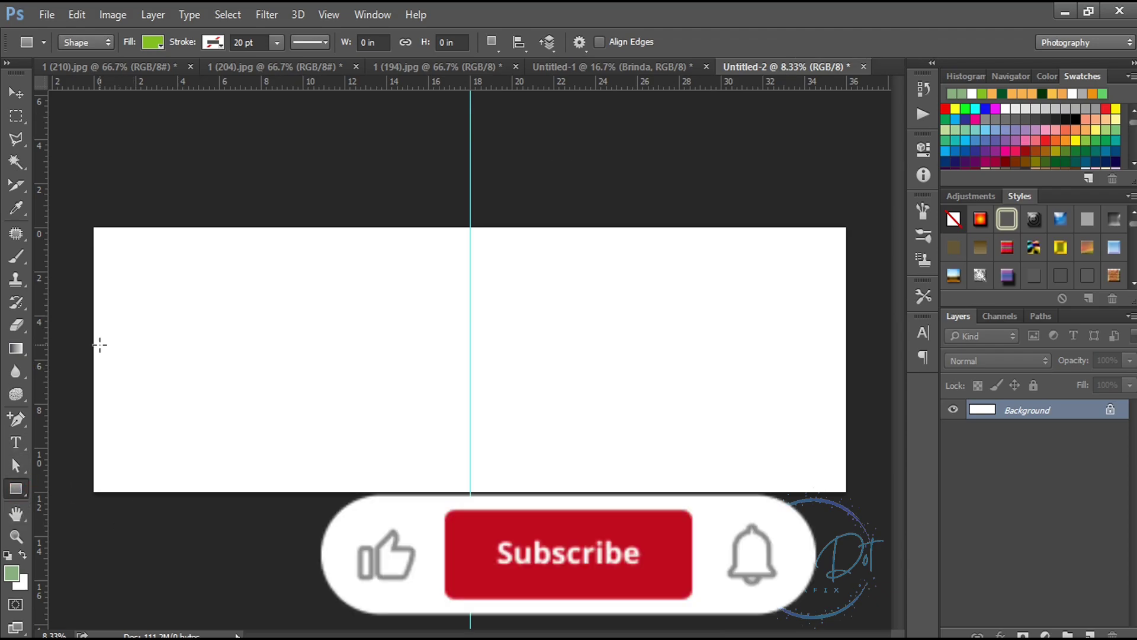
# Create a 10 × 10 in rectangle on the banner canvas.
pyautogui.click(266, 377)
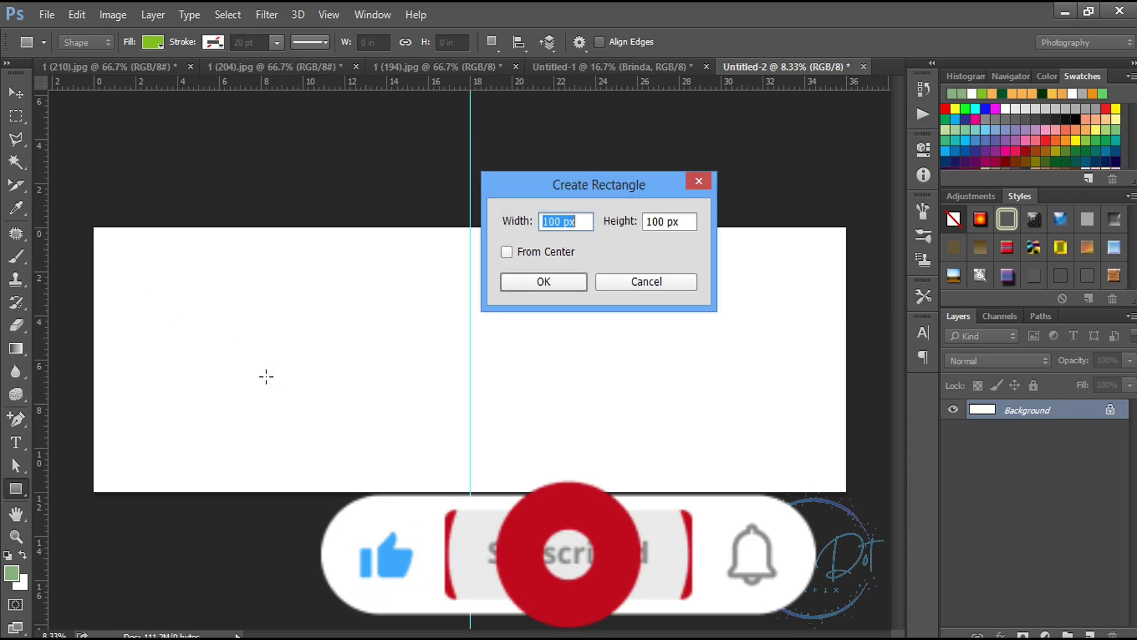
pyautogui.press('Tab')
pyautogui.write('0.33 in')
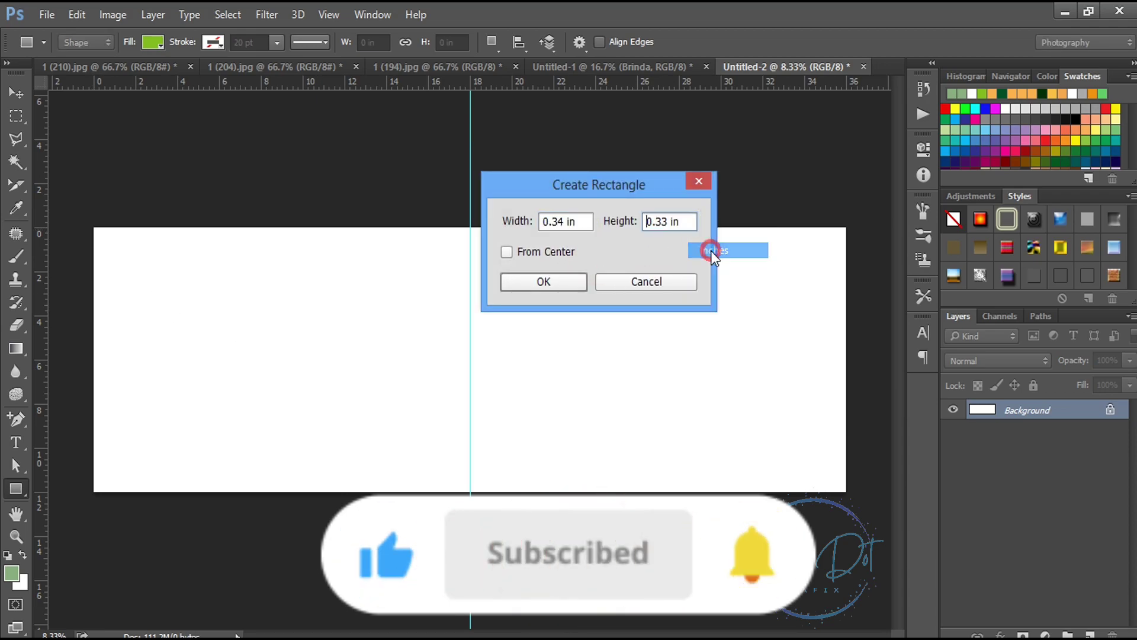
pyautogui.hotkey('shift', 'Tab')
pyautogui.write('10')
pyautogui.press('Tab')
pyautogui.write('10')
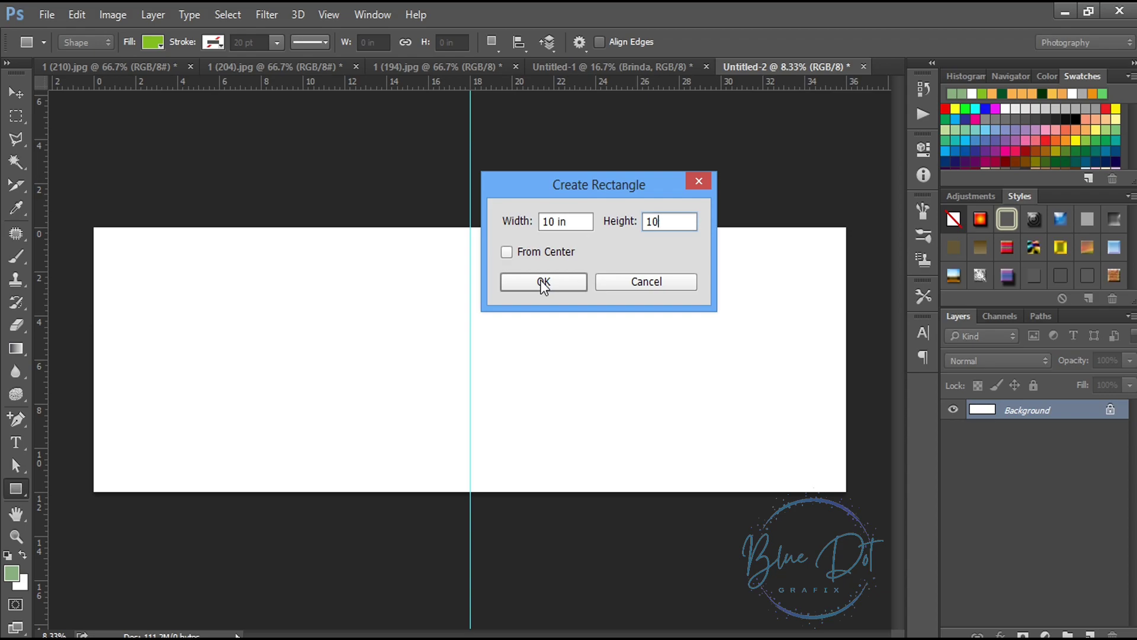
pyautogui.click(543, 282)
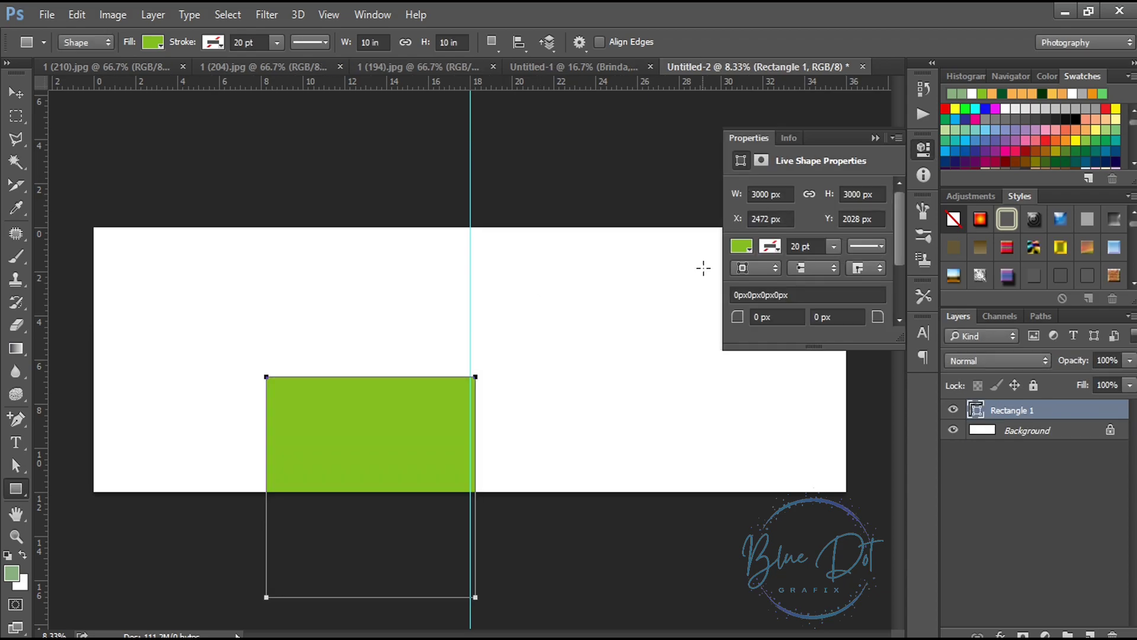
# Fill the rectangle dark green with a 25 pt white outline in the last line style.
pyautogui.click(741, 246)
pyautogui.click(742, 338)
pyautogui.click(771, 246)
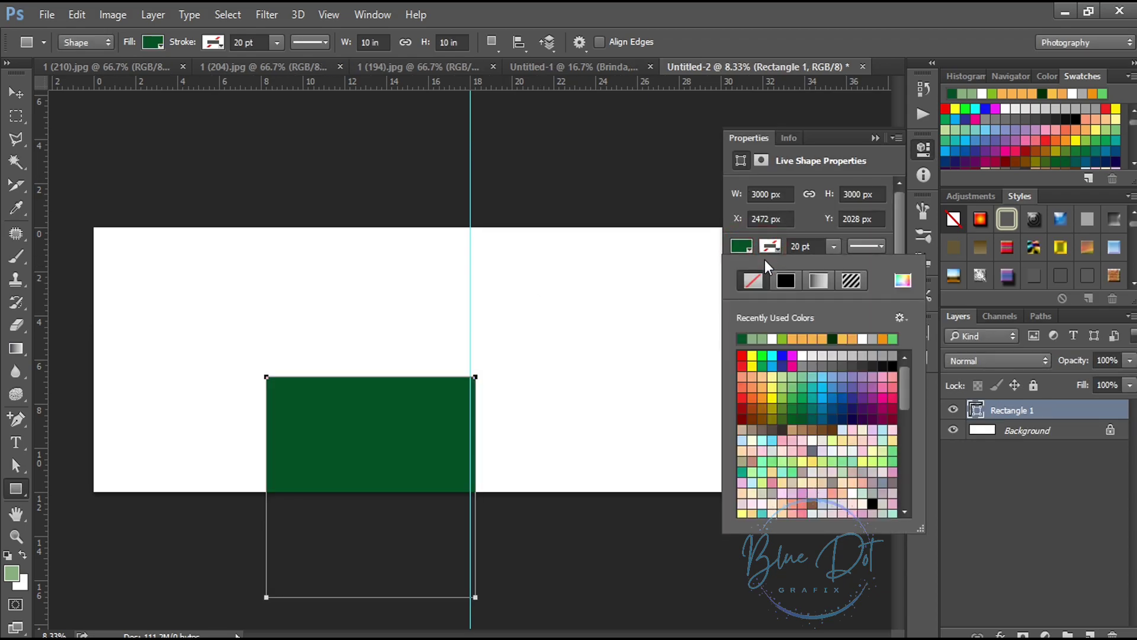
pyautogui.click(786, 281)
pyautogui.click(773, 248)
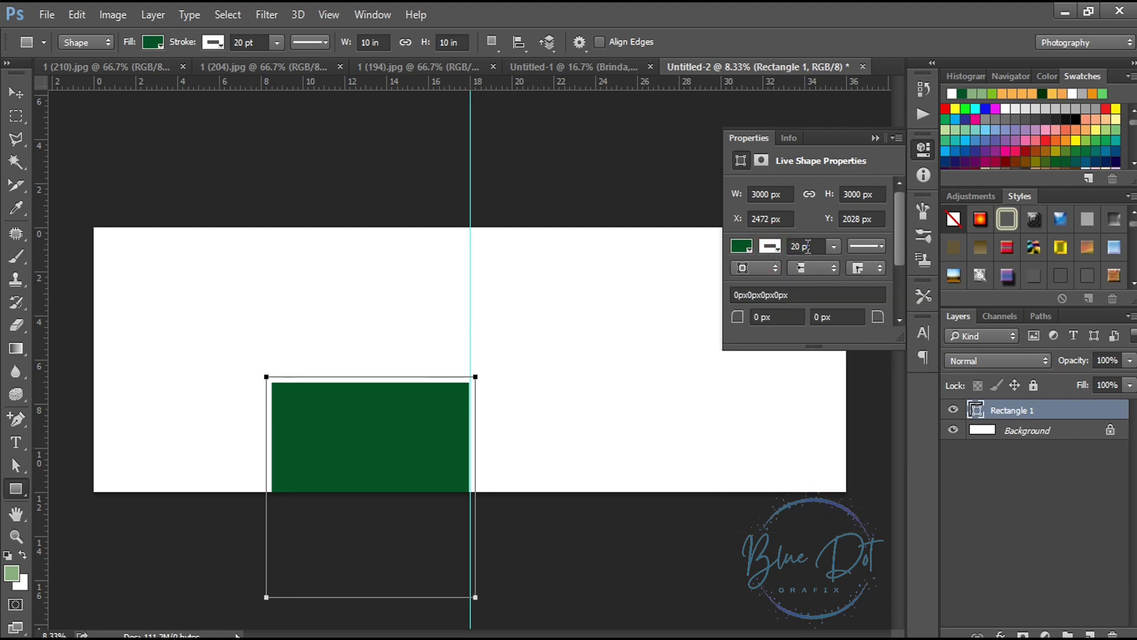
pyautogui.moveTo(807, 246); pyautogui.dragTo(791, 246)
pyautogui.write('25')
pyautogui.press('Return')
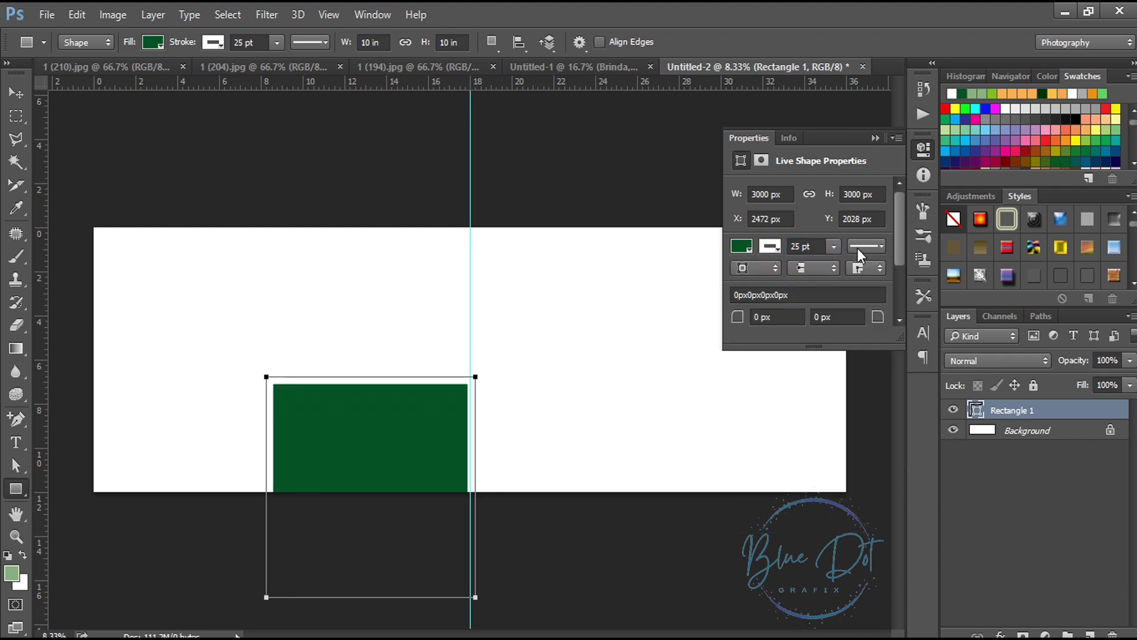
pyautogui.click(860, 246)
pyautogui.click(835, 384)
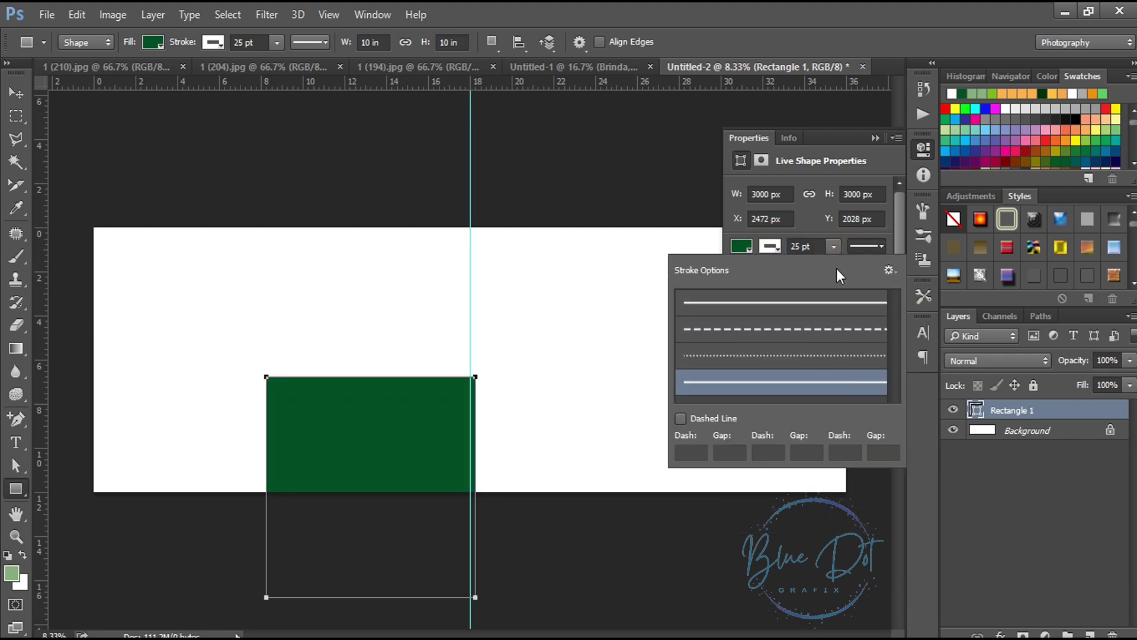
pyautogui.press('Escape')
pyautogui.press('Return')
pyautogui.click(924, 149)
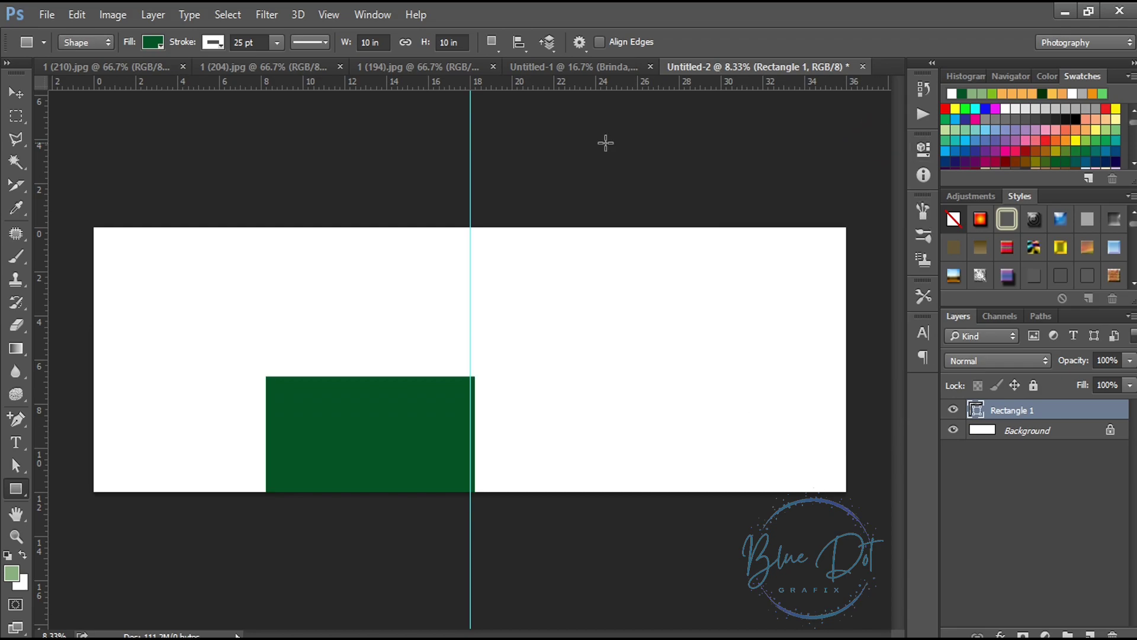
# Move the green rectangle to the top-left corner and stretch it to the canvas bottom.
pyautogui.press('v')
pyautogui.moveTo(369, 441); pyautogui.dragTo(190, 294)
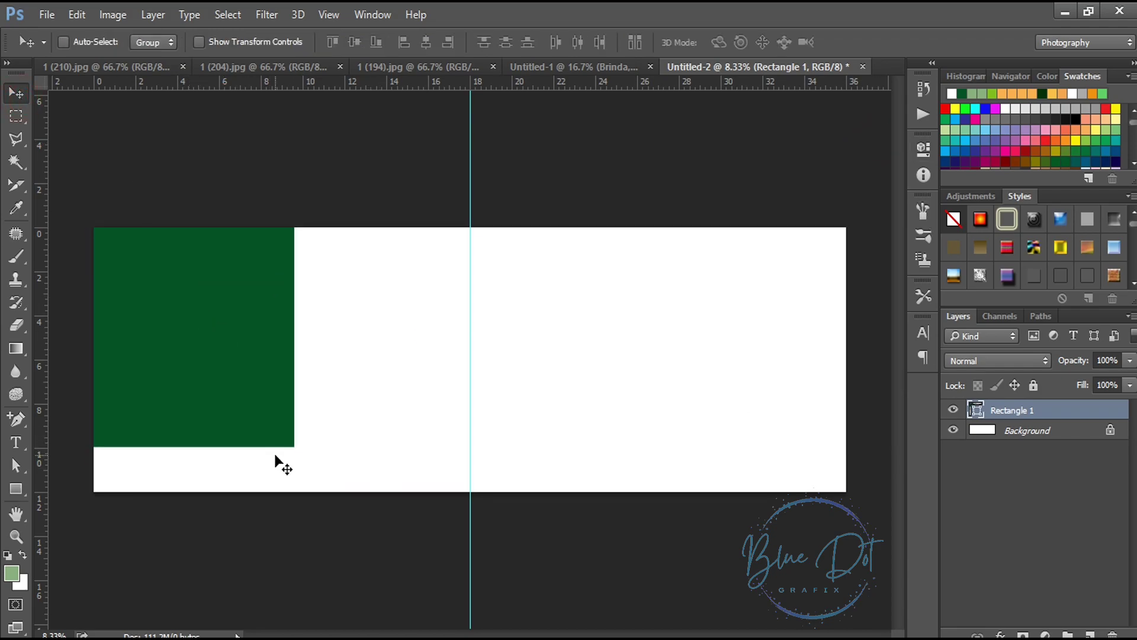
pyautogui.hotkey('ctrl', 't')
pyautogui.moveTo(190, 451); pyautogui.dragTo(186, 503)
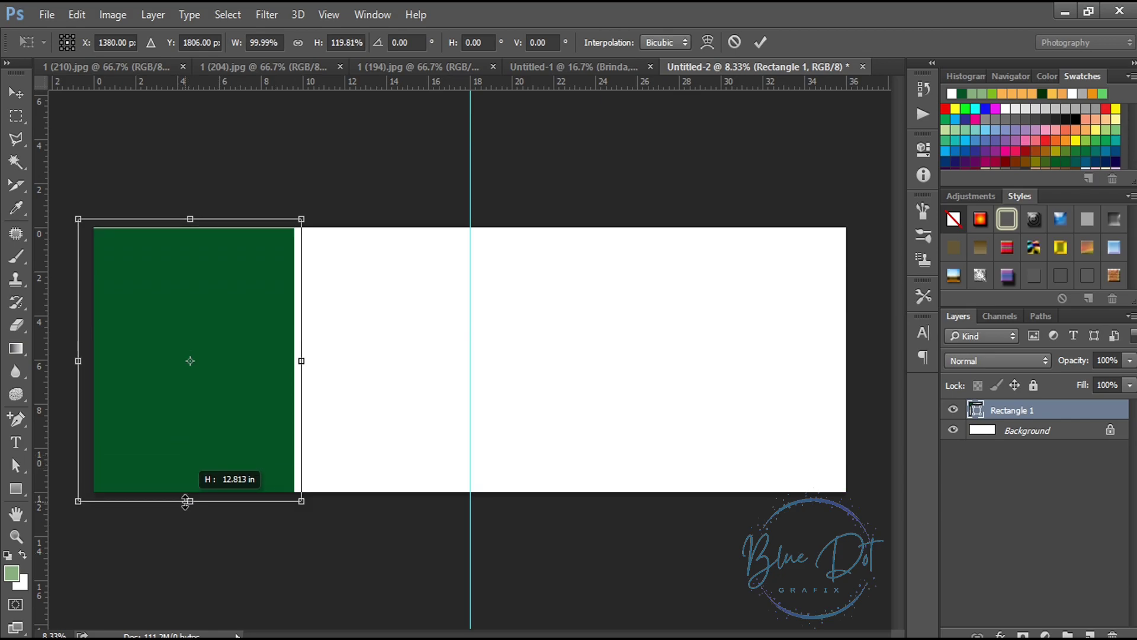
pyautogui.press('Return')
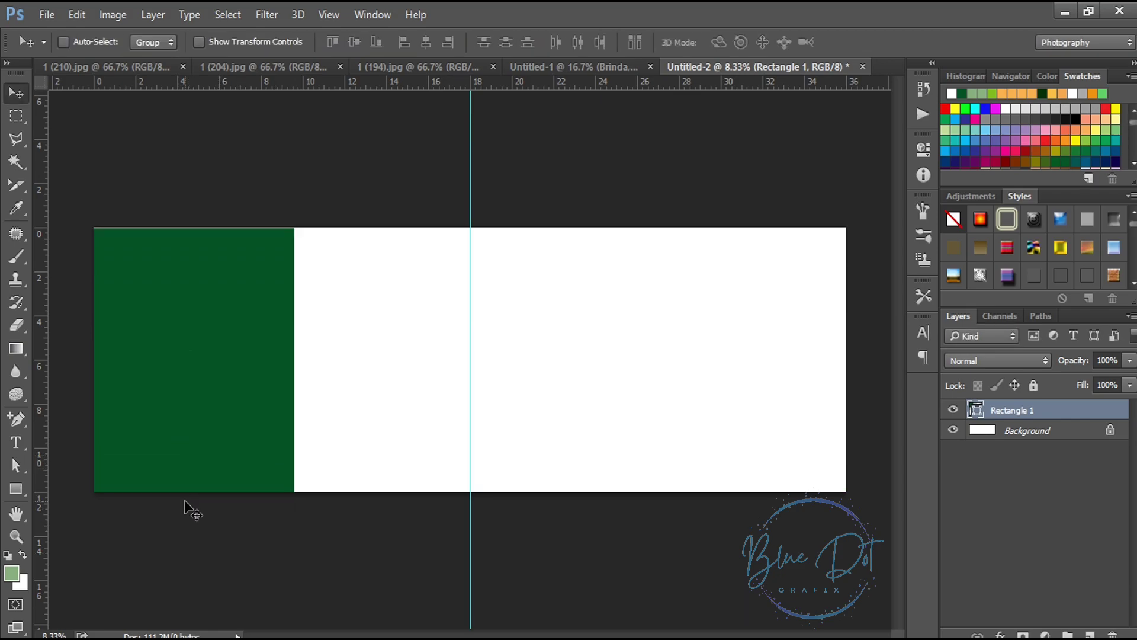
pyautogui.hotkey('ctrl', 't')
pyautogui.moveTo(185, 501); pyautogui.dragTo(187, 503)
pyautogui.press('Return')
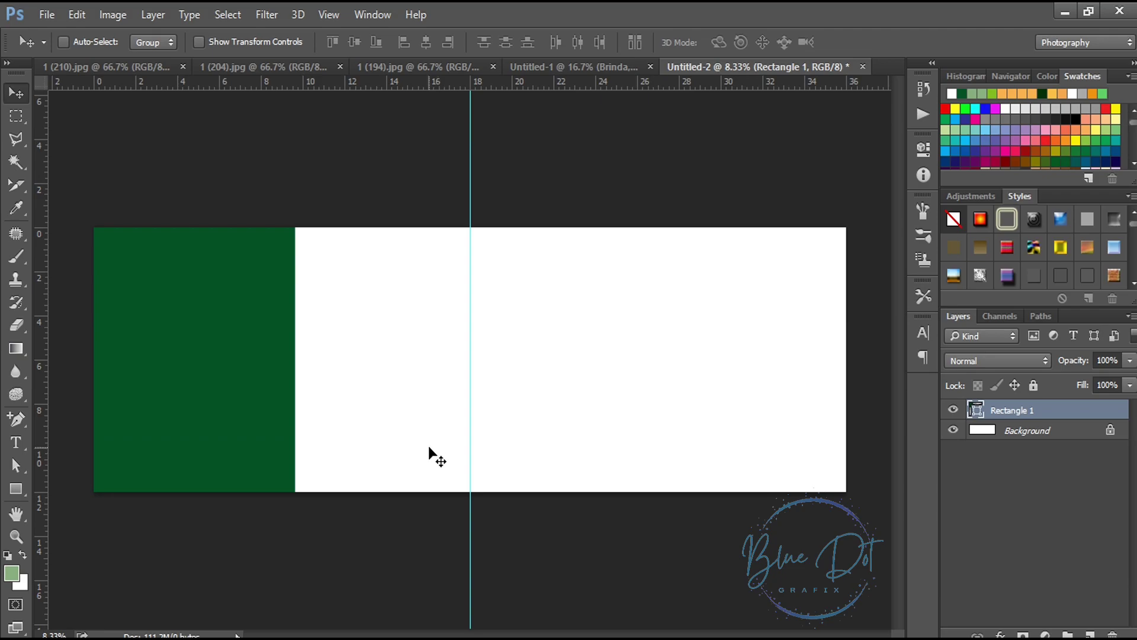
# Paste the bride photo from 1 (210).jpg into the banner and clip it to the green rectangle.
pyautogui.click(123, 66)
pyautogui.click(667, 67)
pyautogui.hotkey('ctrl', 'v')
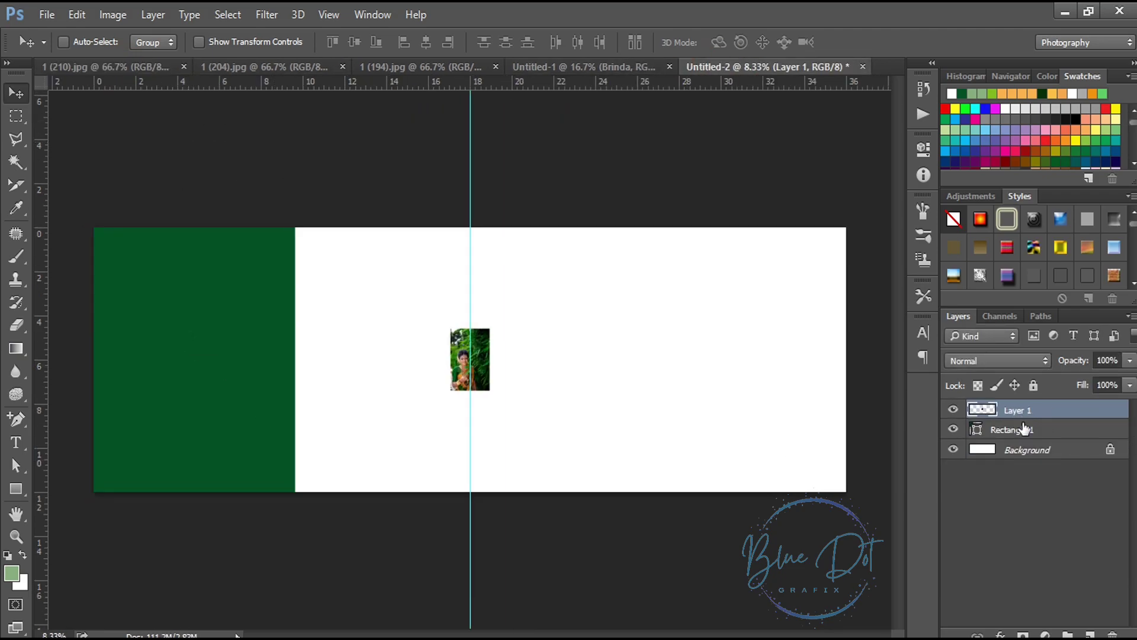
pyautogui.keyDown('alt'); pyautogui.click(1025, 421); pyautogui.keyUp('alt')
# Move and enlarge the clipped photo so it covers the green panel.
pyautogui.hotkey('ctrl', 't')
pyautogui.moveTo(461, 349)
pyautogui.mouseDown()
pyautogui.moveTo(113, 259)
pyautogui.moveTo(103, 245)
pyautogui.mouseUp()
pyautogui.moveTo(131, 289); pyautogui.dragTo(334, 522)
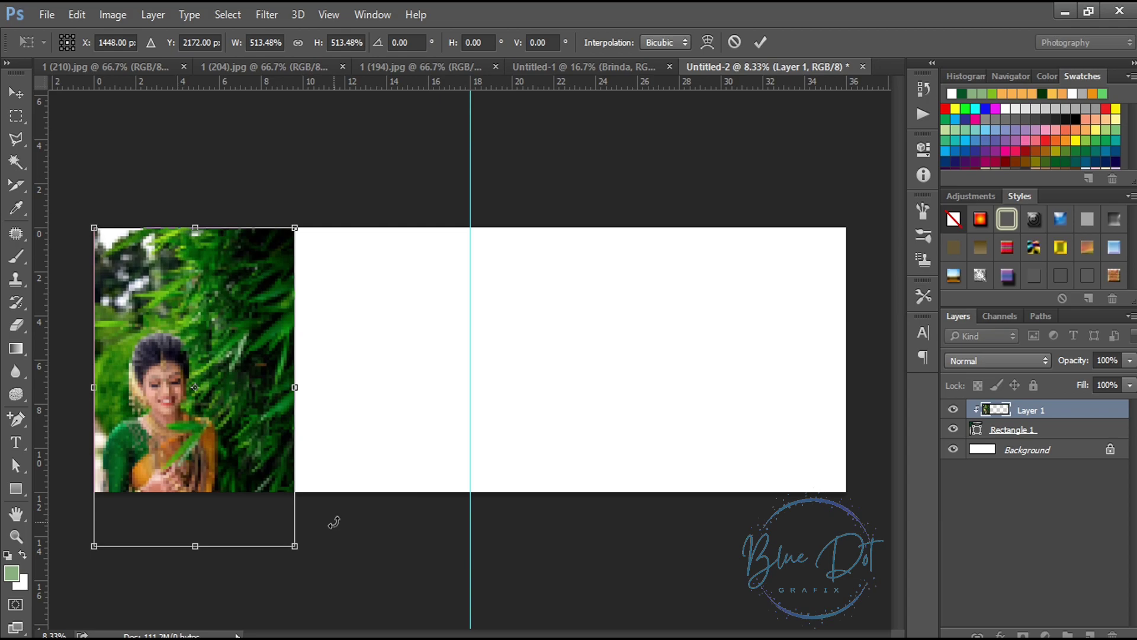
pyautogui.press('Return')
pyautogui.moveTo(195, 450)
pyautogui.mouseDown()
pyautogui.moveTo(196, 376)
pyautogui.moveTo(195, 398)
pyautogui.mouseUp()
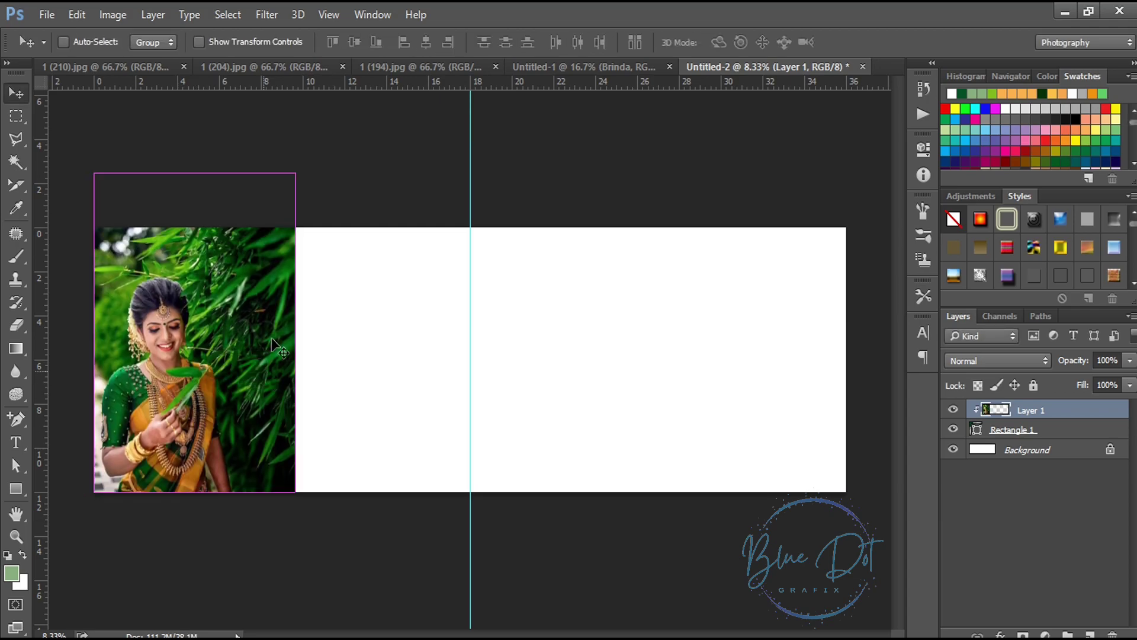
pyautogui.hotkey('ctrl', 't')
pyautogui.moveTo(296, 172); pyautogui.dragTo(332, 121)
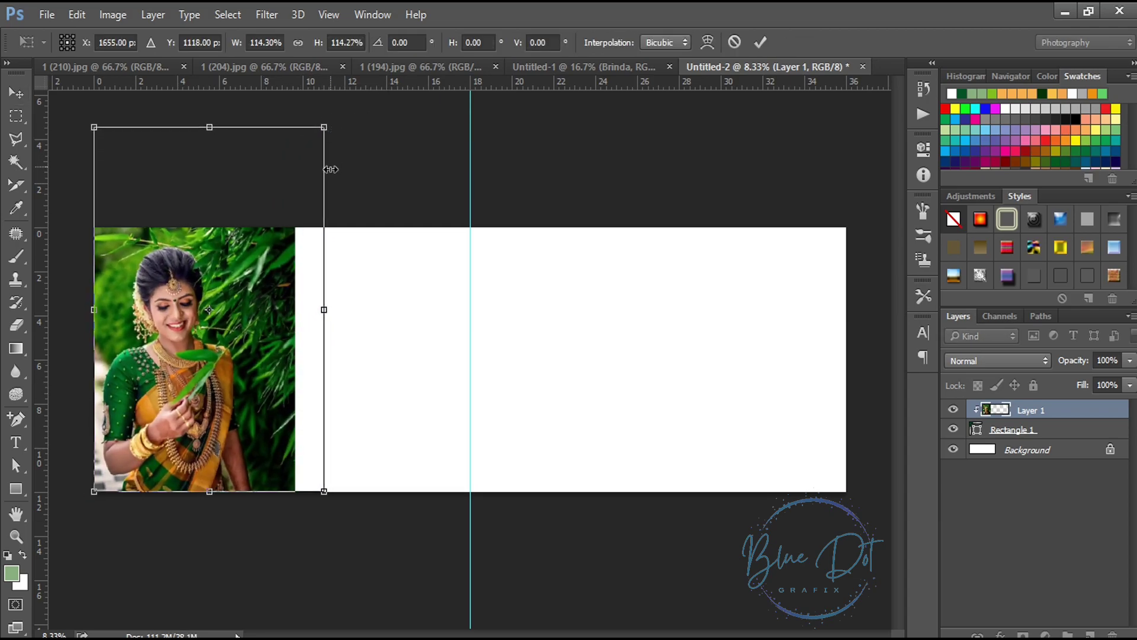
pyautogui.press('Return')
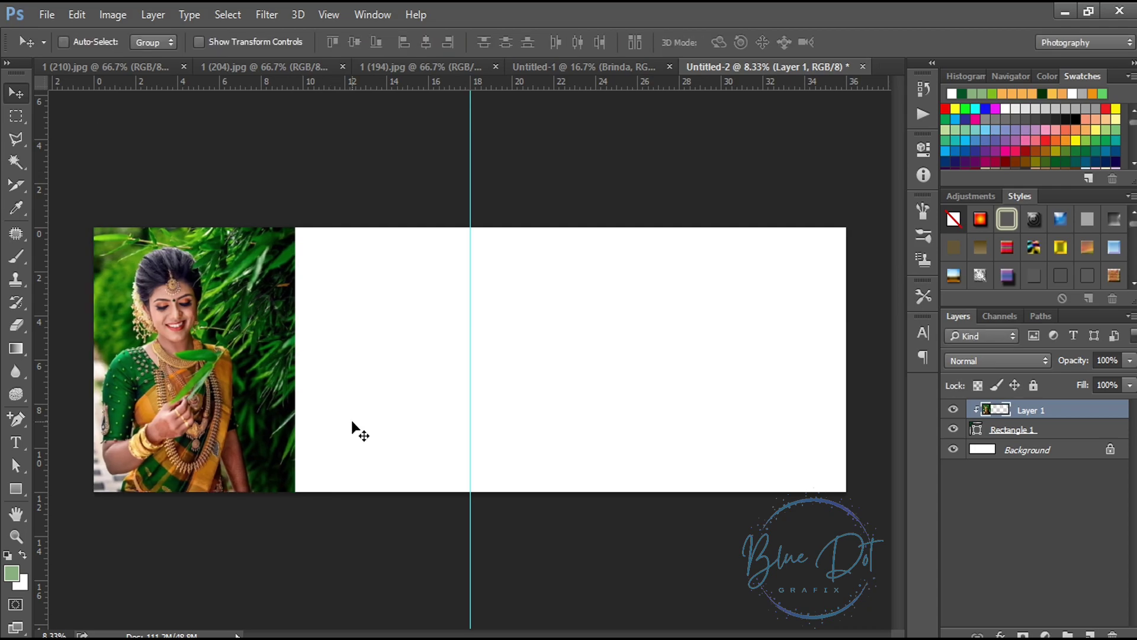
# Create a circle sized in inches (about 3 in) with the Ellipse tool.
pyautogui.rightClick(16, 489)
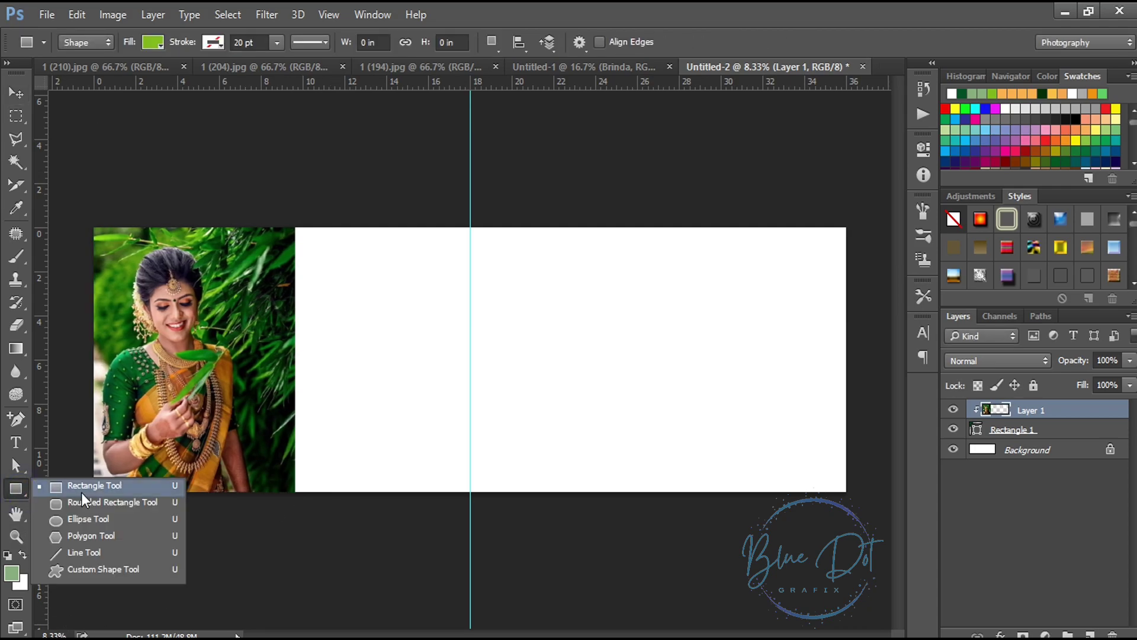
pyautogui.click(118, 515)
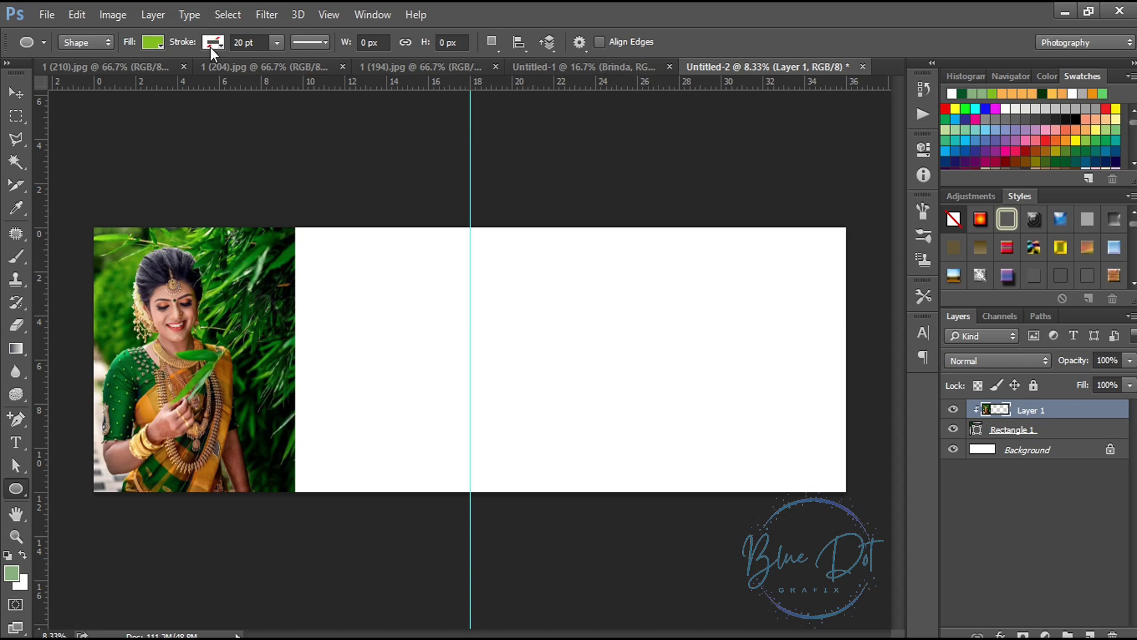
pyautogui.click(1019, 429)
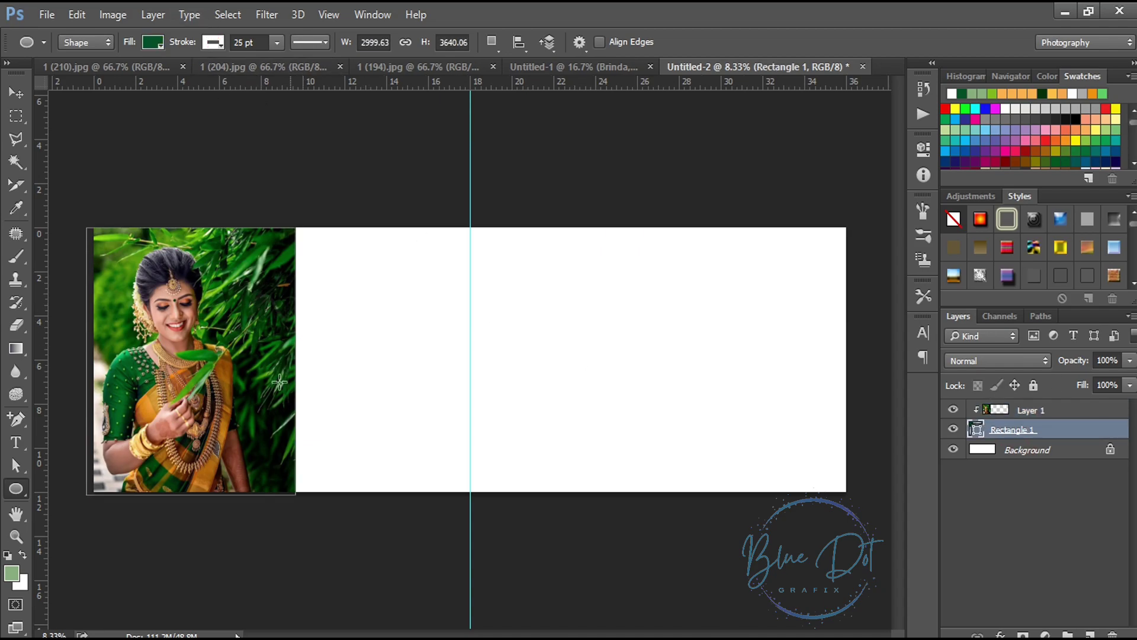
pyautogui.click(384, 352)
pyautogui.rightClick(564, 214)
pyautogui.click(577, 235)
pyautogui.rightClick(652, 215)
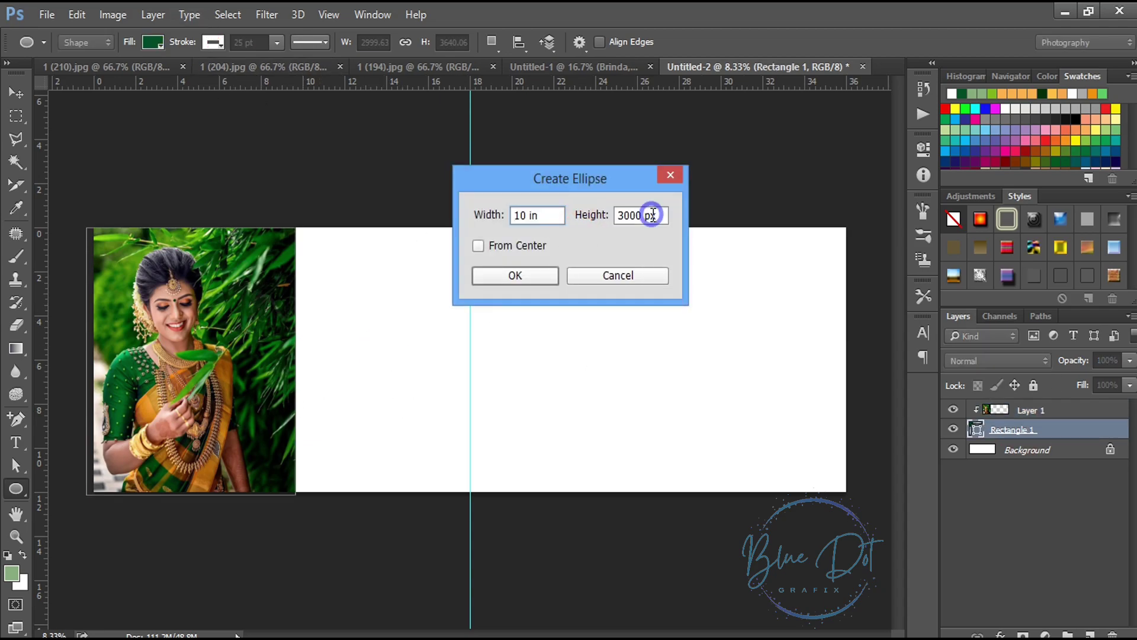
pyautogui.click(668, 238)
pyautogui.click(600, 224)
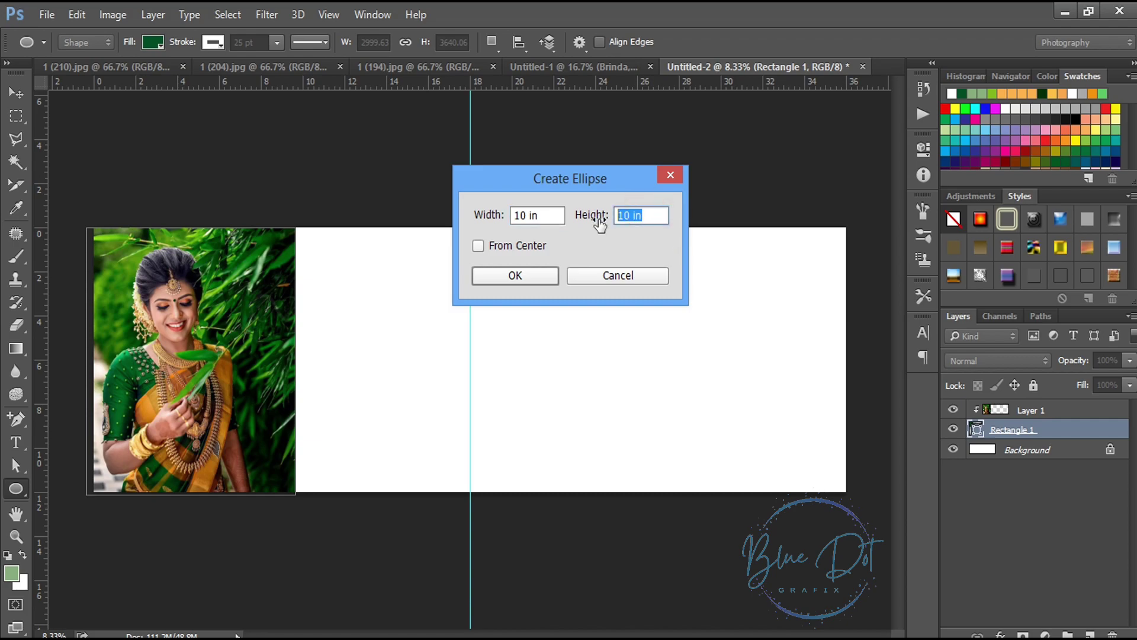
pyautogui.write('3.5')
pyautogui.click(541, 215)
pyautogui.write('3.')
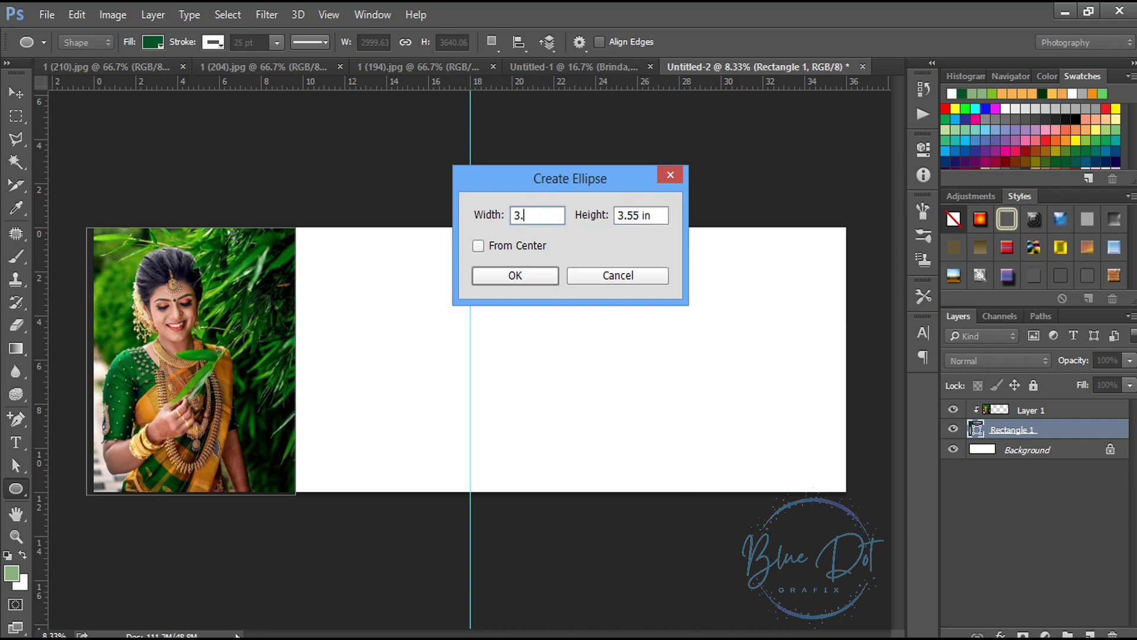
pyautogui.click(502, 282)
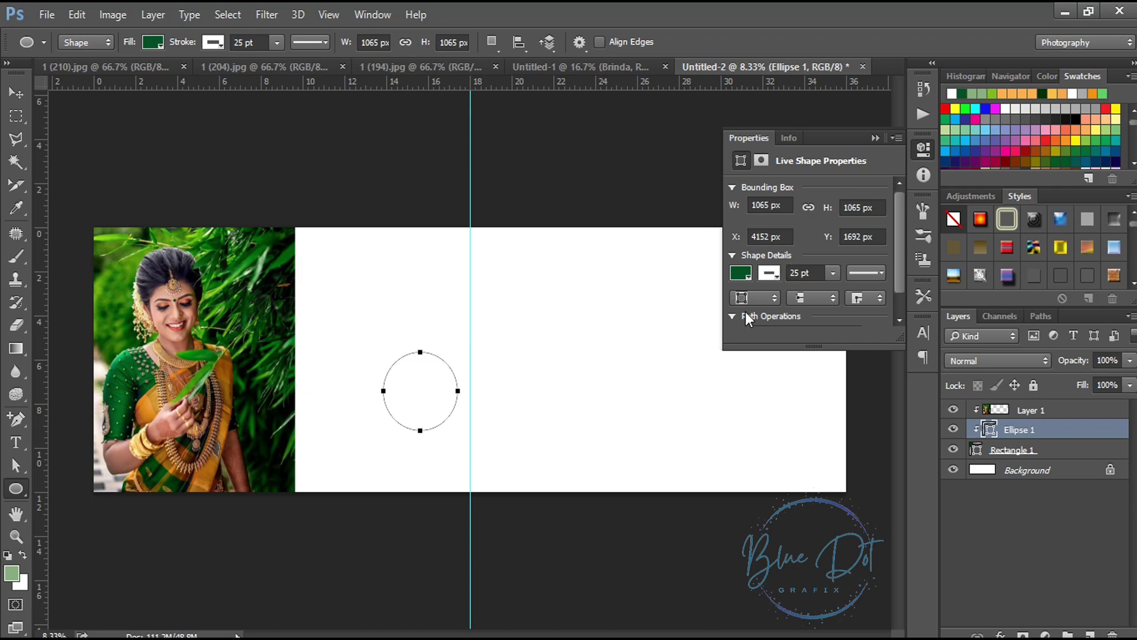
# Stack the circle above the photo and place it over the photo's lower right edge.
pyautogui.click(866, 274)
pyautogui.click(876, 138)
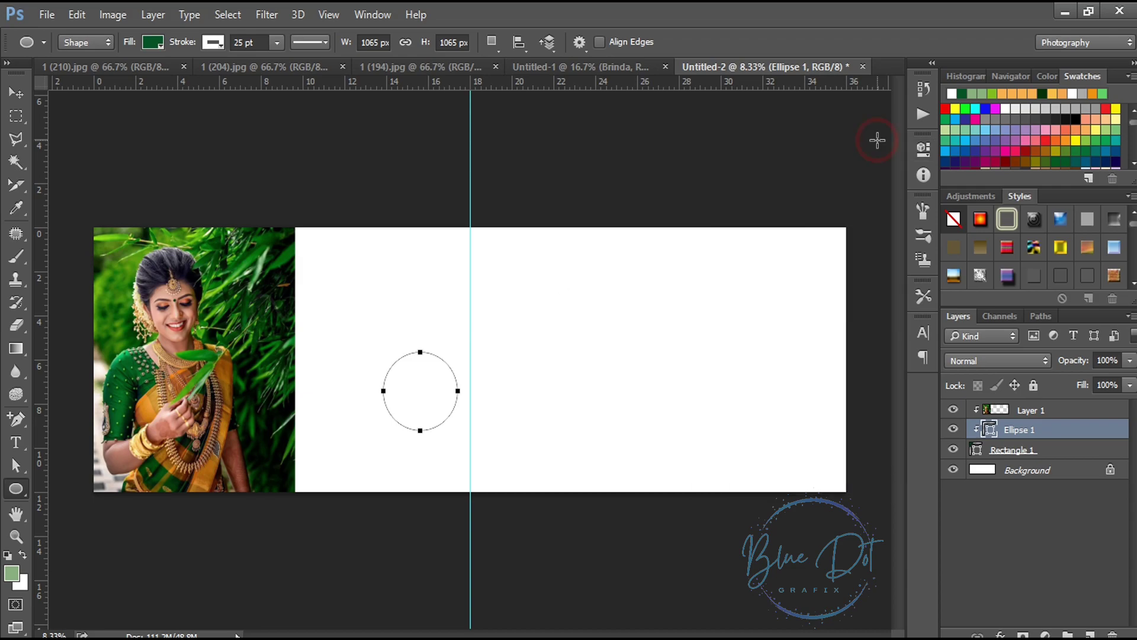
pyautogui.press('Return')
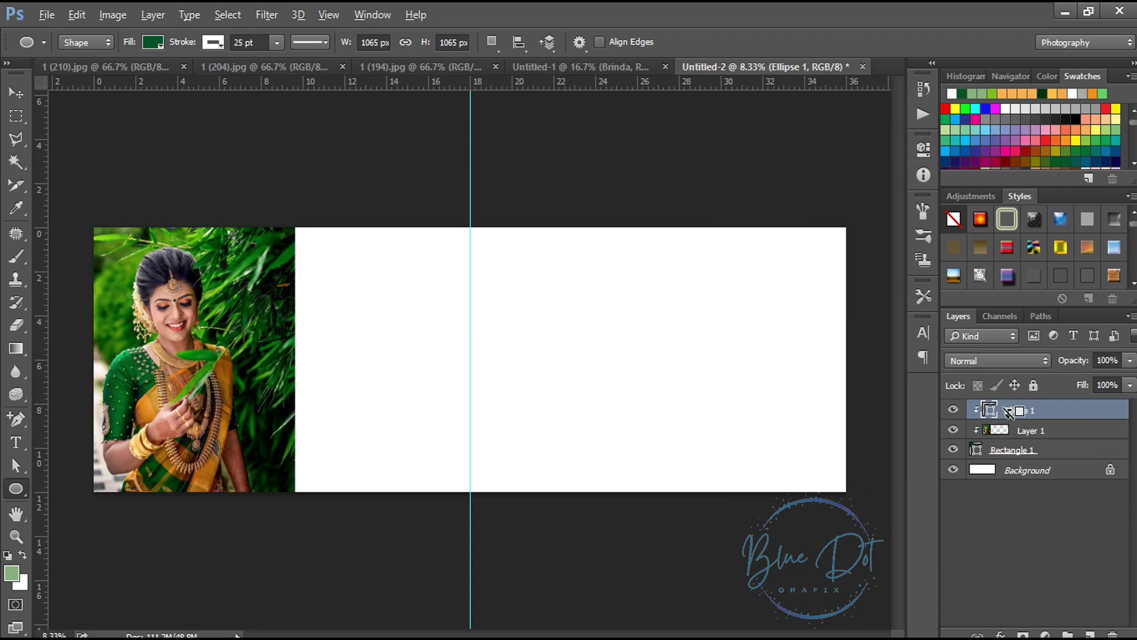
pyautogui.moveTo(1002, 405); pyautogui.dragTo(1002, 407)
pyautogui.press('v')
pyautogui.moveTo(379, 397); pyautogui.dragTo(283, 427)
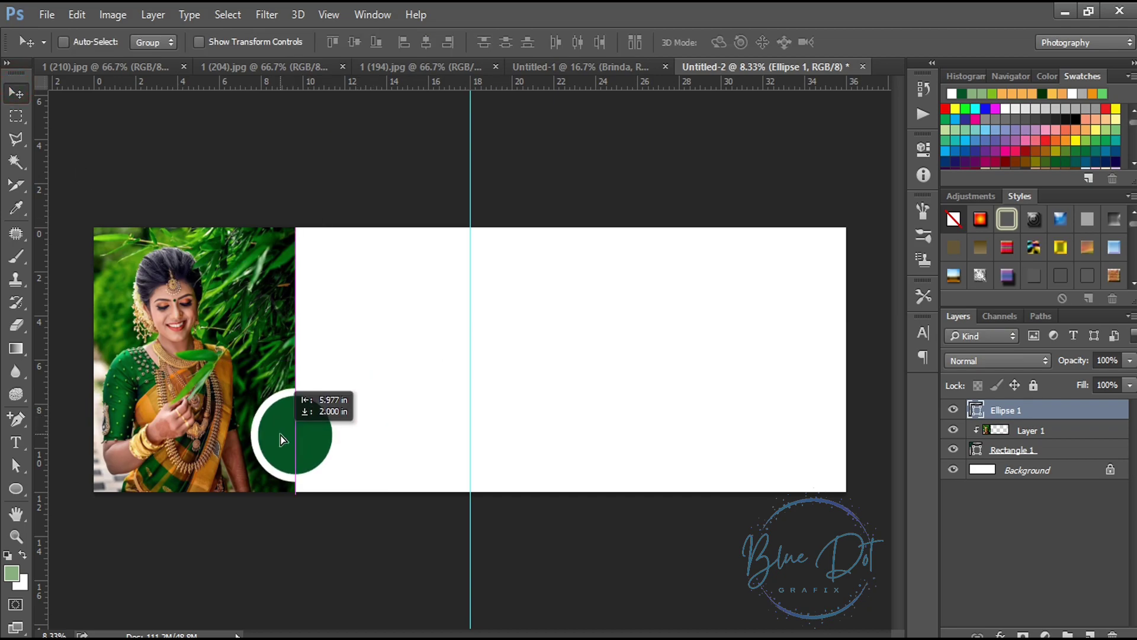
# Scale the bride photo slightly smaller.
pyautogui.keyDown('ctrl'); pyautogui.click(196, 334); pyautogui.keyUp('ctrl')
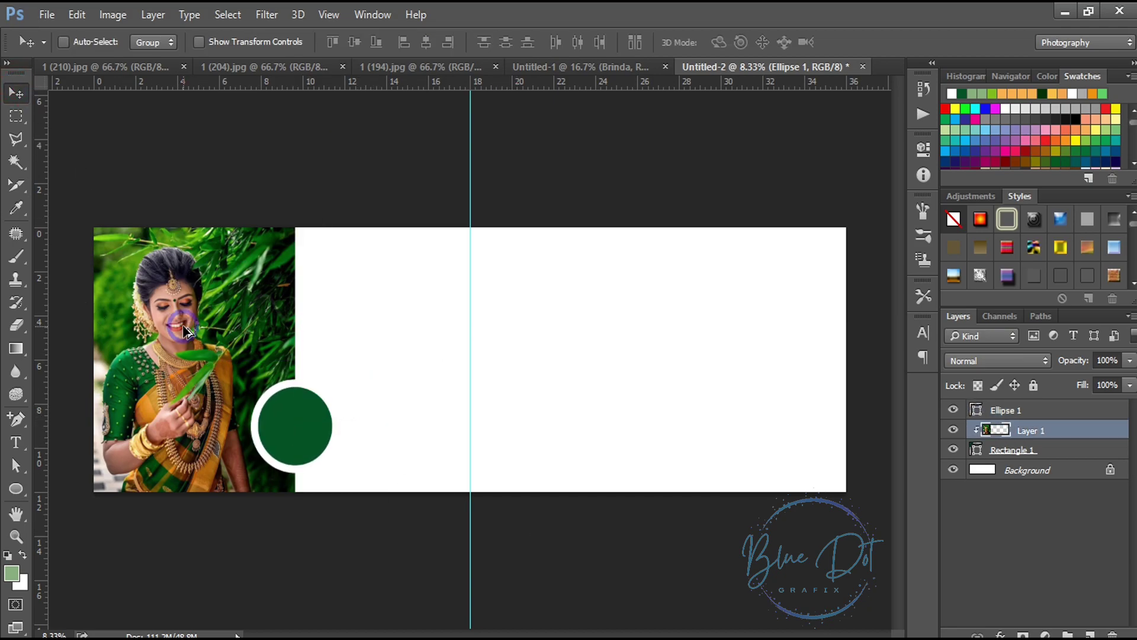
pyautogui.hotkey('ctrl', 't')
pyautogui.moveTo(322, 127); pyautogui.dragTo(316, 142)
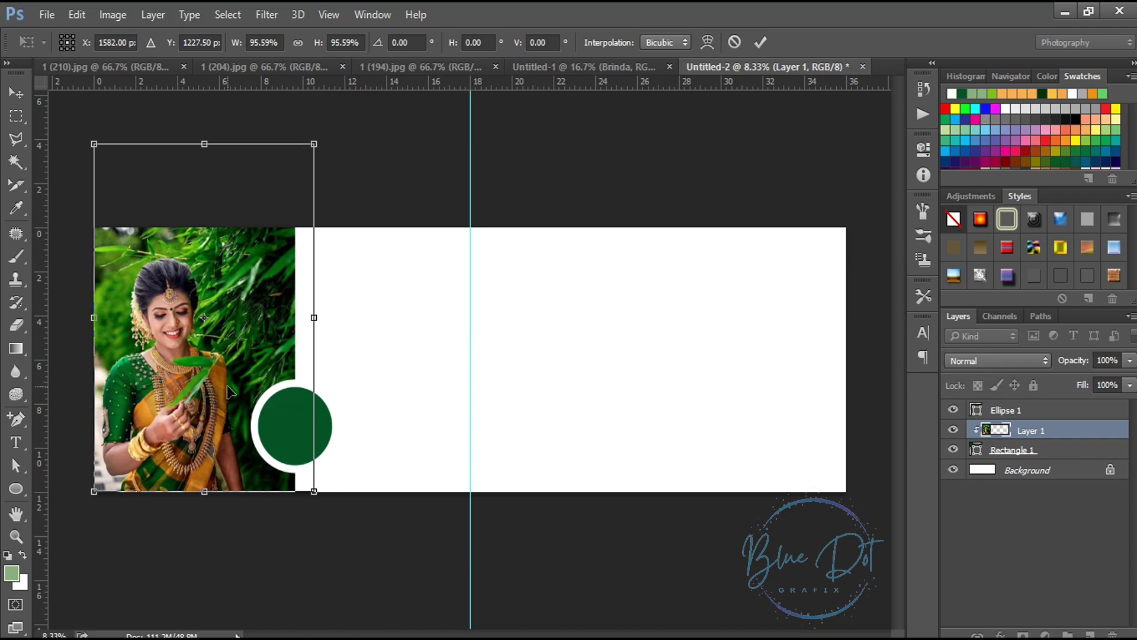
pyautogui.press('Return')
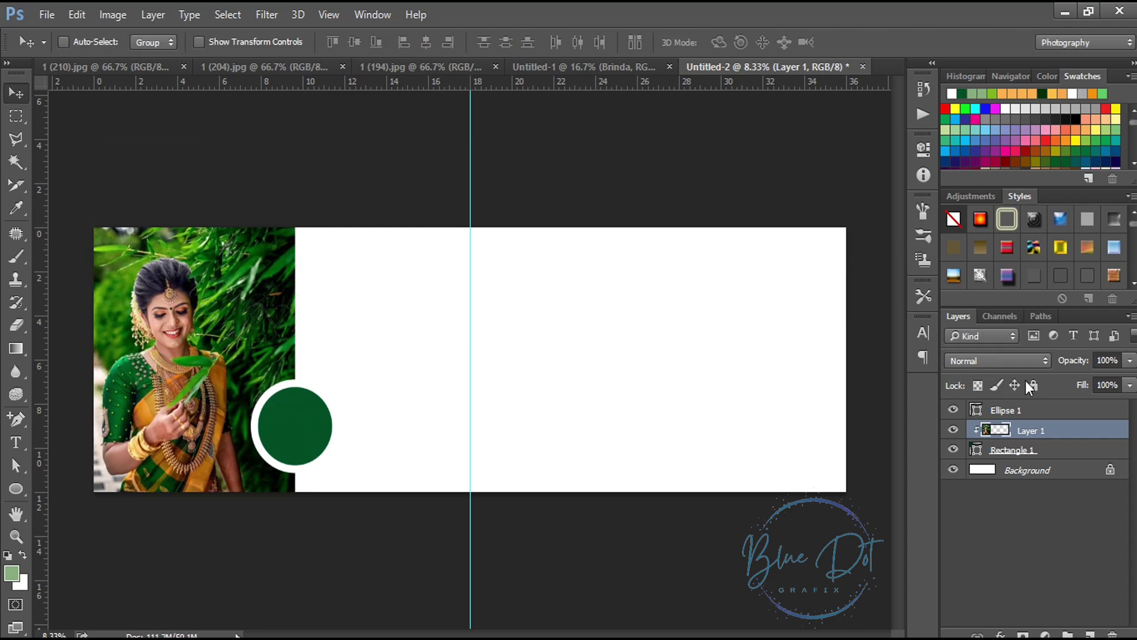
pyautogui.click(16, 488)
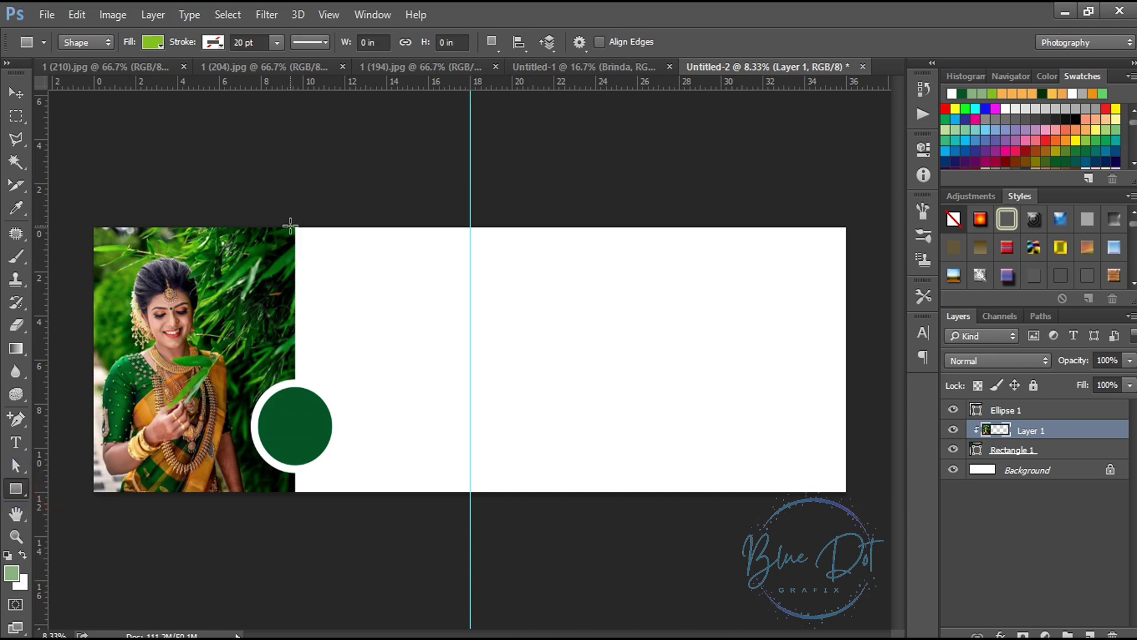
# Draw a rectangle from the photo's top-right corner down to the banner's bottom edge.
pyautogui.moveTo(290, 226)
pyautogui.mouseDown()
pyautogui.moveTo(721, 499)
pyautogui.moveTo(647, 492)
pyautogui.moveTo(660, 492)
pyautogui.mouseUp()
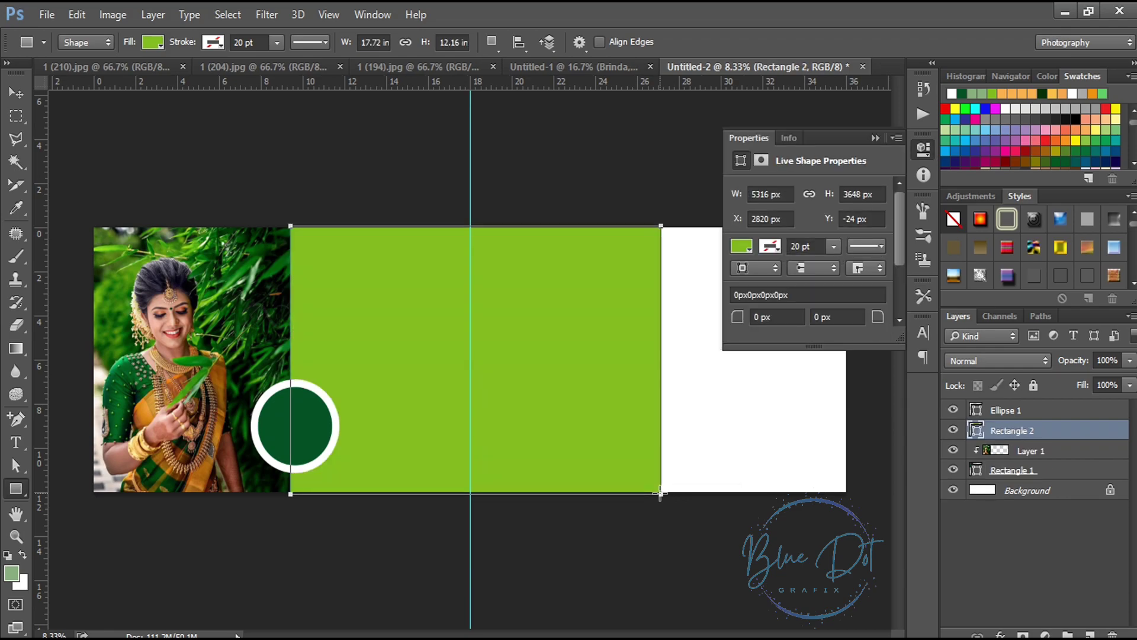
pyautogui.click(733, 246)
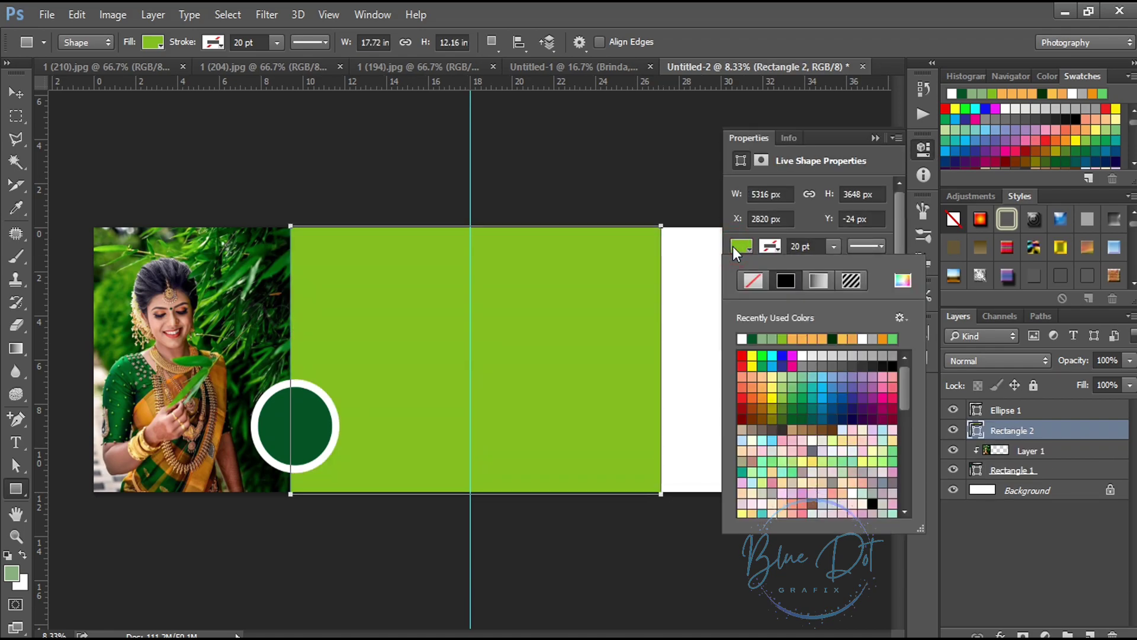
# Fill the rectangle sage green, place it just above Background, and nudge it right.
pyautogui.click(764, 339)
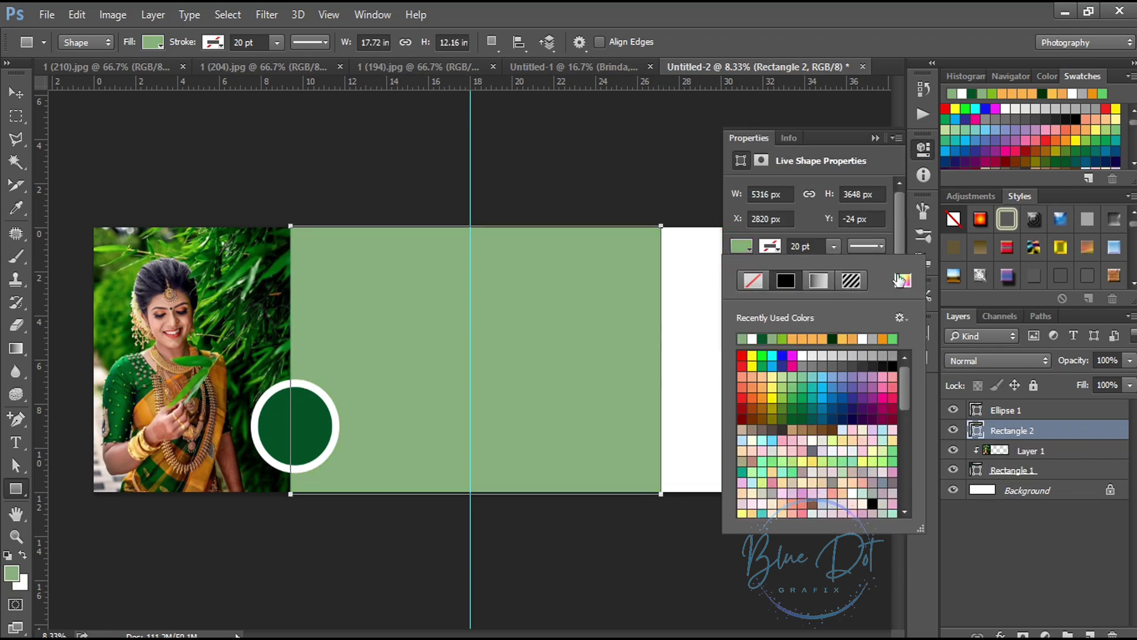
pyautogui.click(900, 279)
pyautogui.press('Return')
pyautogui.press('Return')
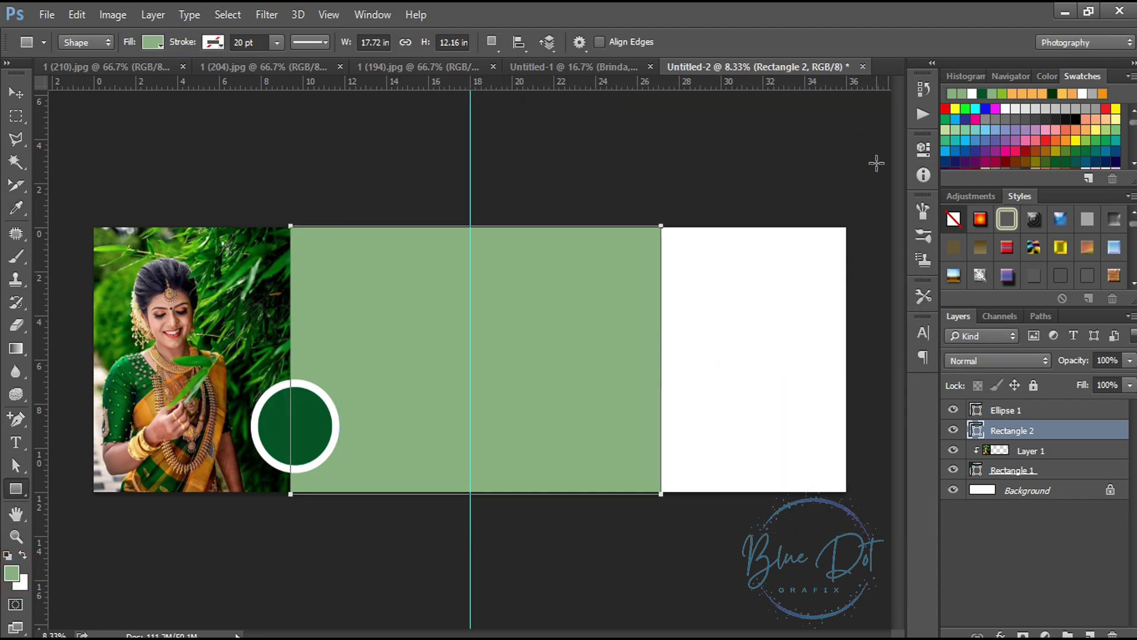
pyautogui.moveTo(1012, 430); pyautogui.dragTo(1027, 481)
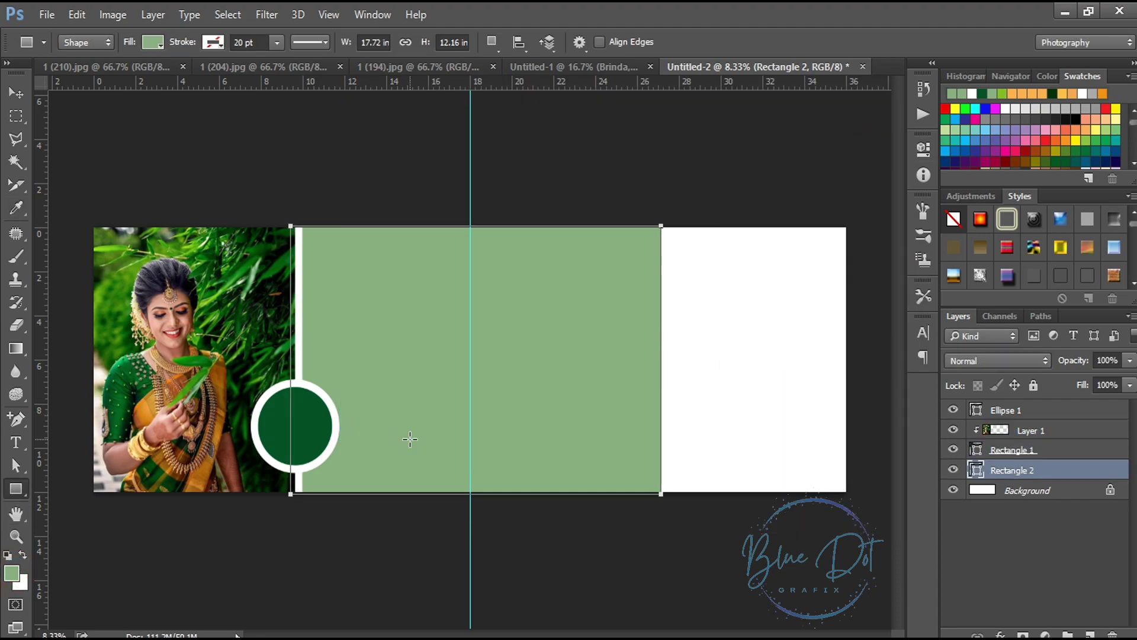
pyautogui.press('v')
pyautogui.hotkey('shift', 'Right')
pyautogui.hotkey('shift', 'Right')
pyautogui.hotkey('shift', 'Right')
pyautogui.hotkey('shift', 'Right')
pyautogui.hotkey('shift', 'Right')
pyautogui.hotkey('shift', 'Right')
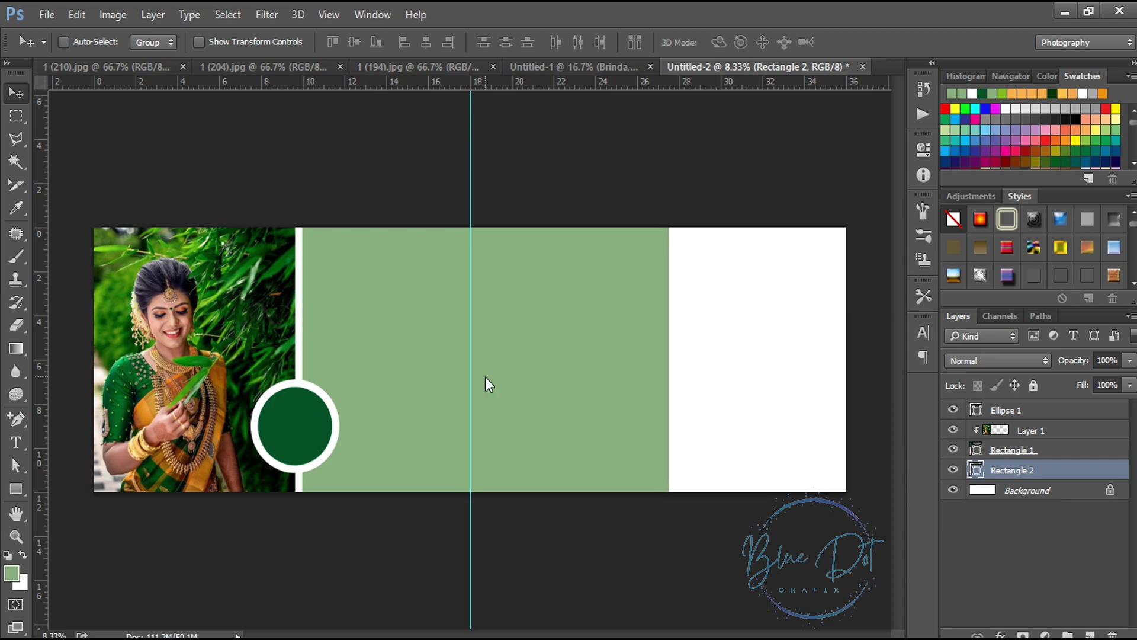
pyautogui.hotkey('shift', 'Right')
pyautogui.hotkey('shift', 'Right')
pyautogui.hotkey('shift', 'Left')
pyautogui.hotkey('shift', 'Left')
pyautogui.hotkey('shift', 'Right')
pyautogui.hotkey('shift', 'Right')
# Give the photo frame rectangle a white stroke, checking the edge zoomed in.
pyautogui.hotkey('ctrl', '+')
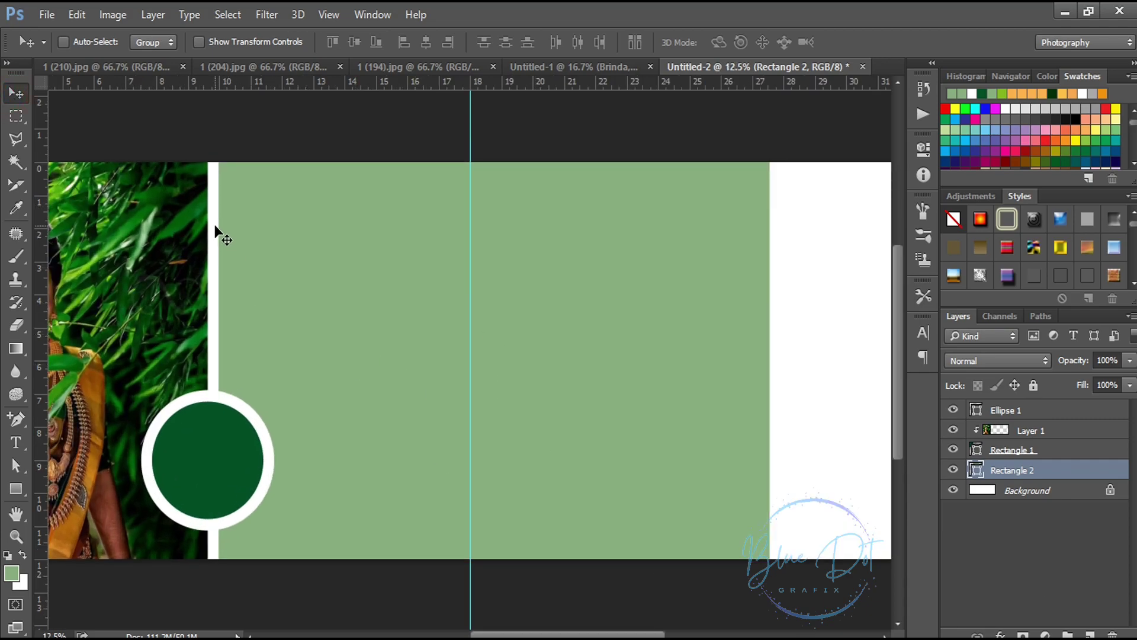
pyautogui.click(215, 226)
pyautogui.click(1027, 472)
pyautogui.click(1003, 449)
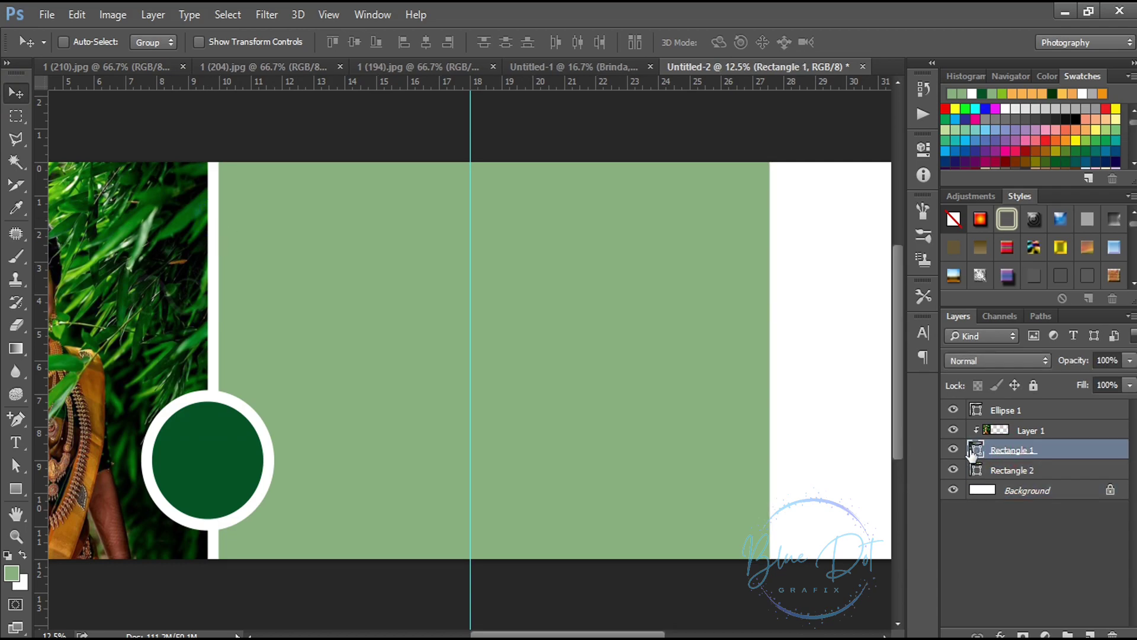
pyautogui.click(16, 488)
pyautogui.click(213, 42)
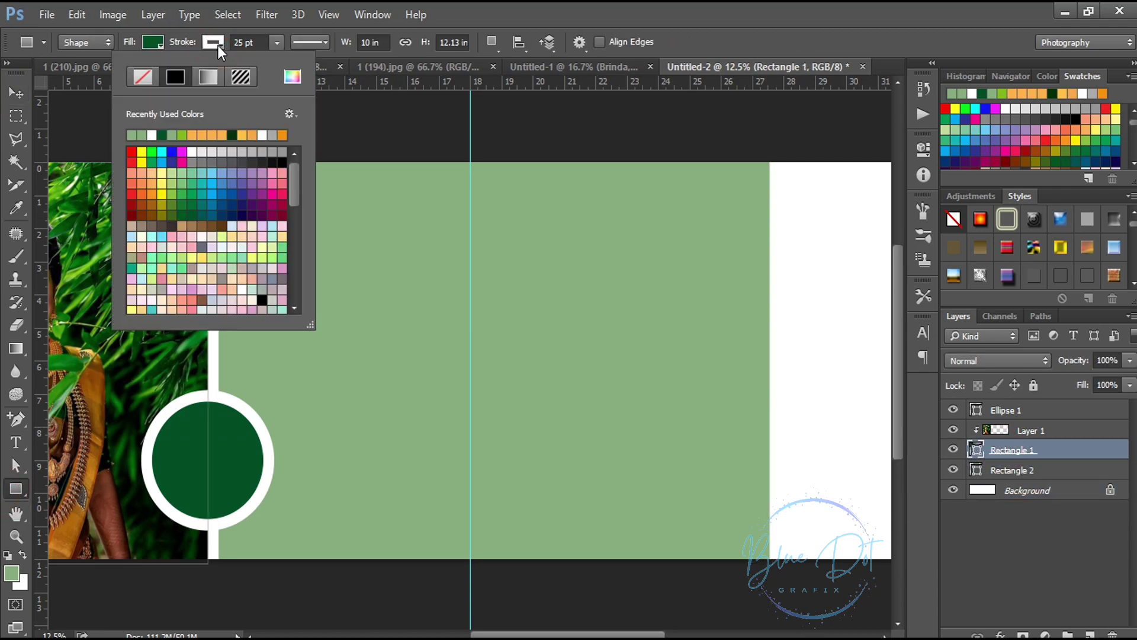
pyautogui.click(151, 135)
pyautogui.hotkey('ctrl', '-')
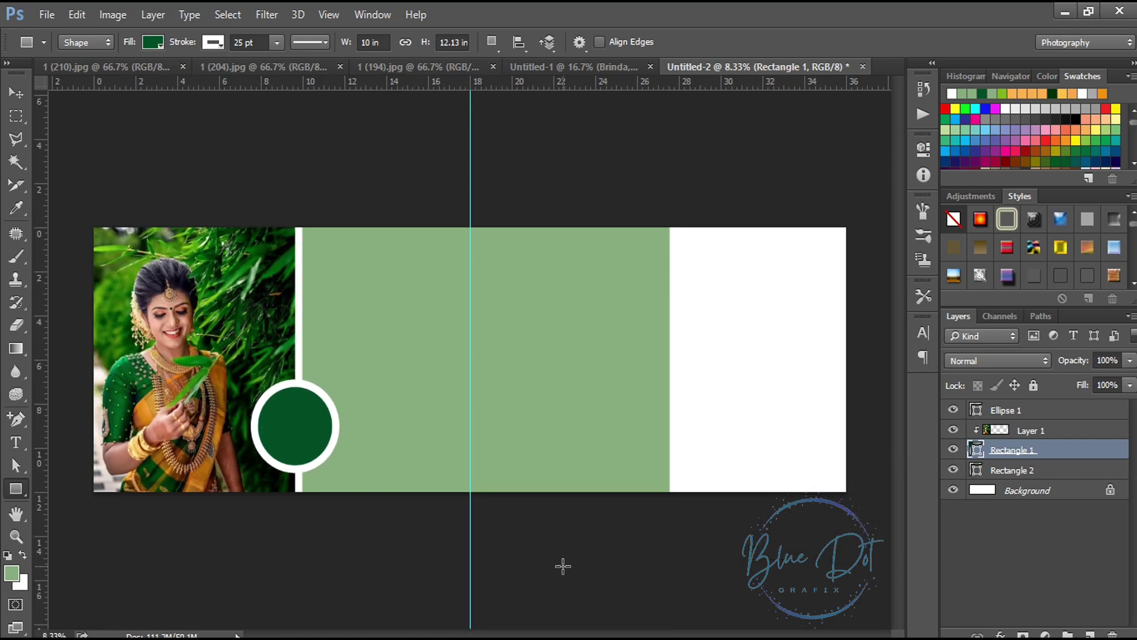
pyautogui.click(1017, 410)
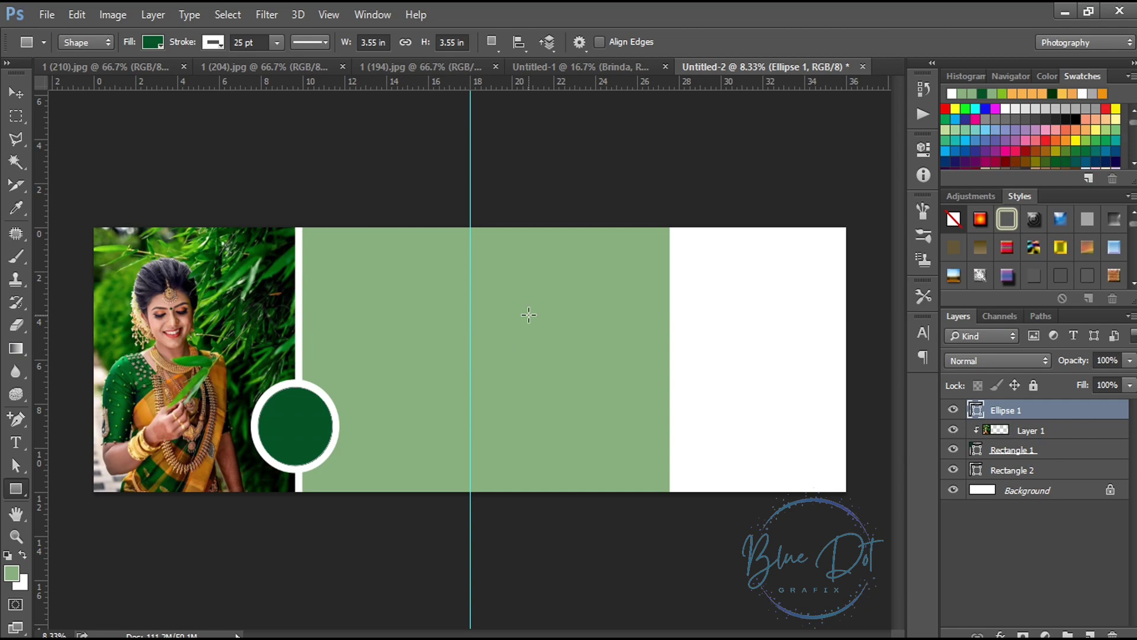
# Draw a large dark green block and resize and position it at the banner's lower right.
pyautogui.moveTo(528, 314); pyautogui.dragTo(820, 446)
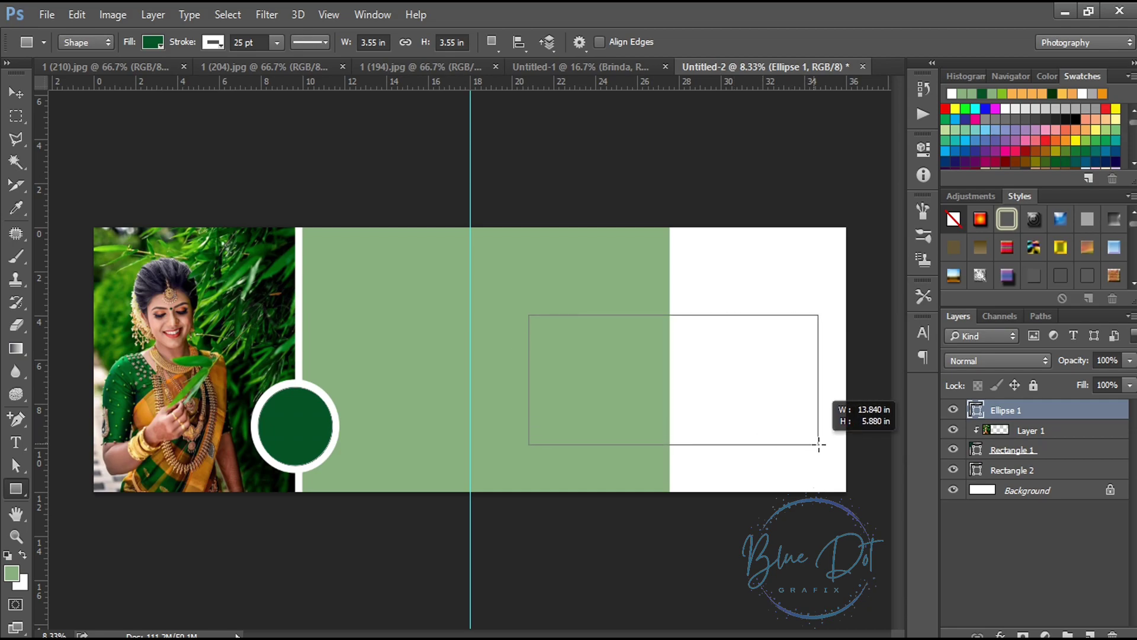
pyautogui.press('Escape')
pyautogui.press('v')
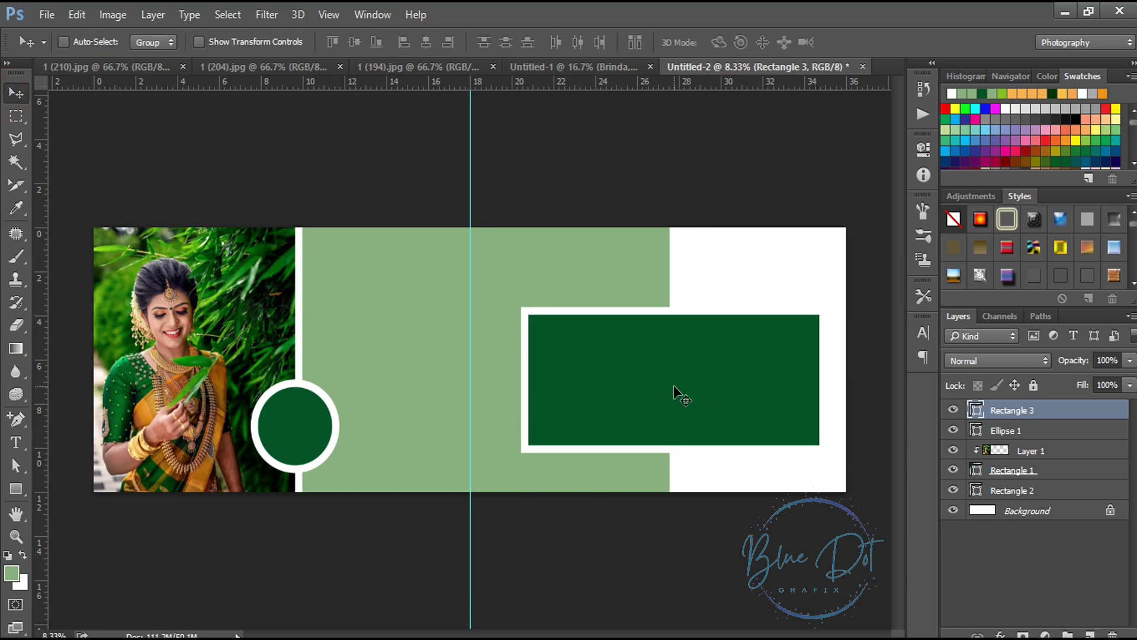
pyautogui.moveTo(674, 385); pyautogui.dragTo(629, 394)
pyautogui.hotkey('ctrl', 't')
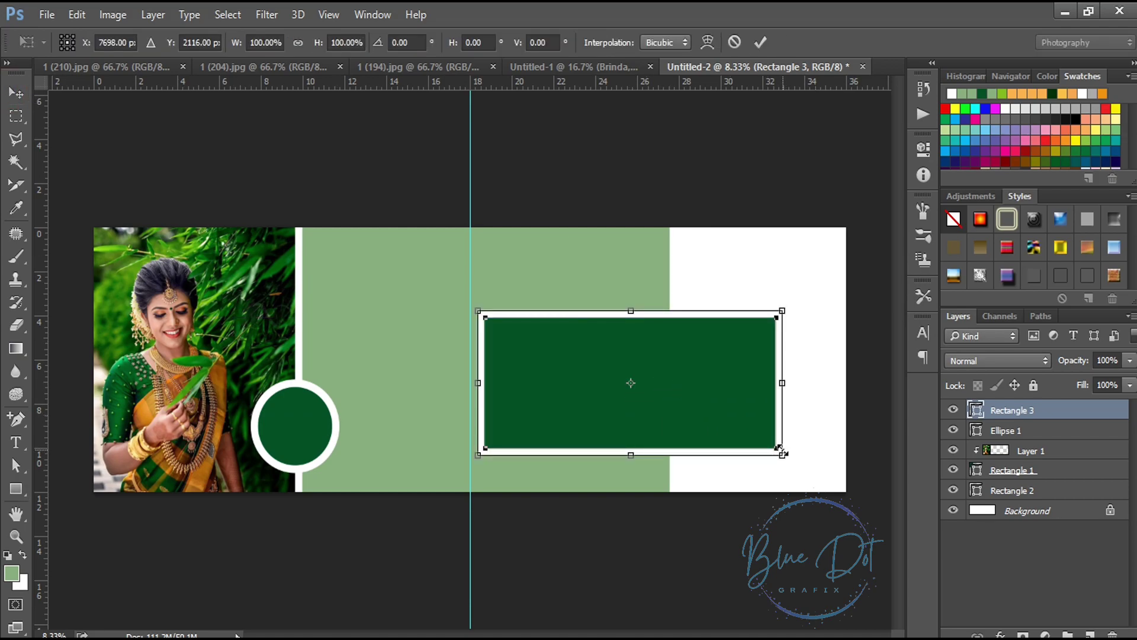
pyautogui.moveTo(783, 454)
pyautogui.mouseDown()
pyautogui.moveTo(794, 458)
pyautogui.moveTo(779, 446)
pyautogui.mouseUp()
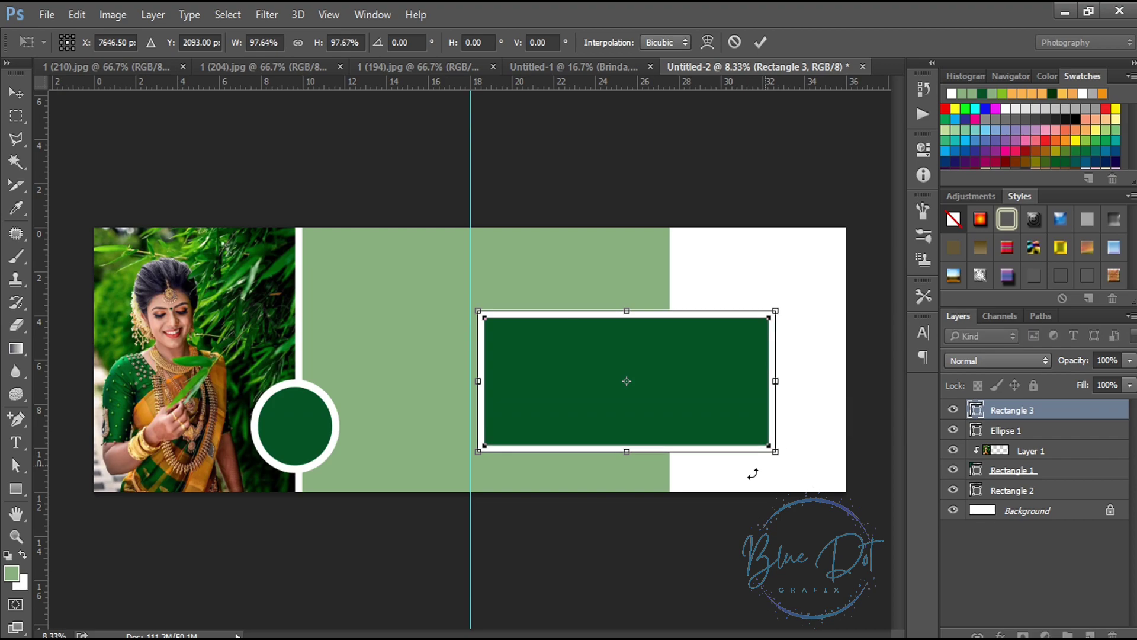
pyautogui.moveTo(627, 452); pyautogui.dragTo(627, 521)
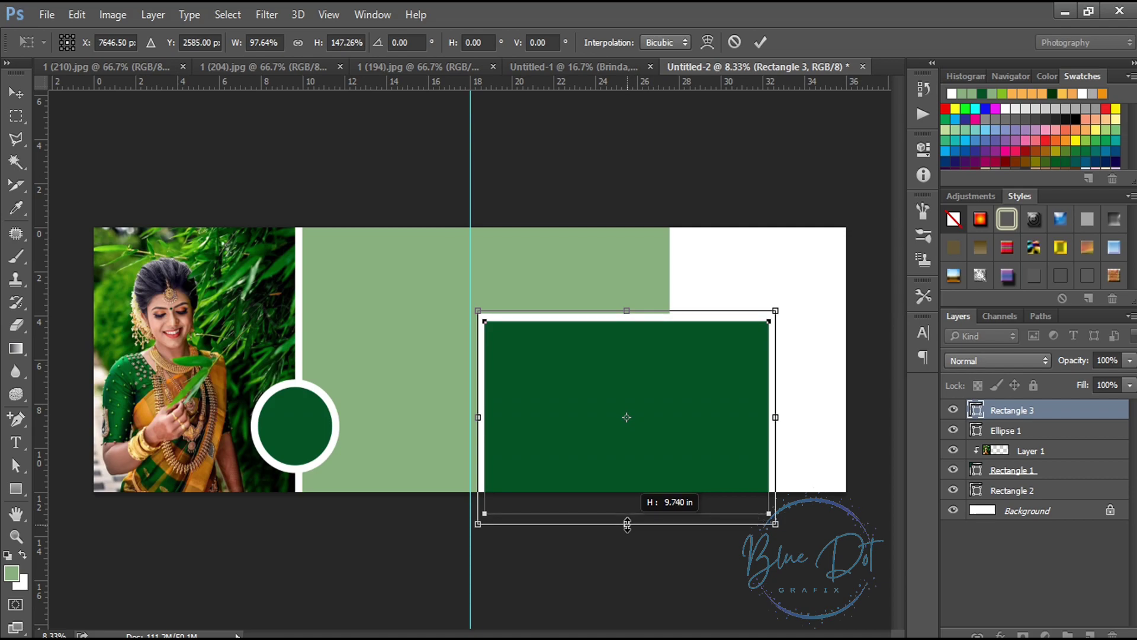
pyautogui.press('Return')
pyautogui.click(20, 105)
pyautogui.moveTo(640, 422); pyautogui.dragTo(625, 401)
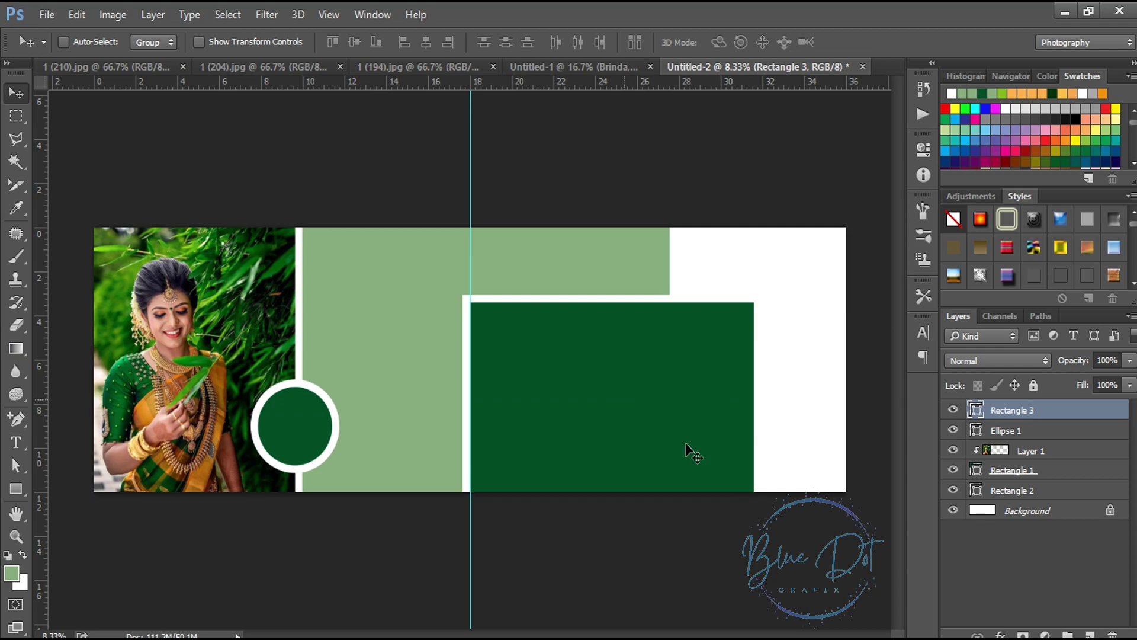
pyautogui.press('Right')
pyautogui.press('Right')
pyautogui.press('Right')
pyautogui.press('Left')
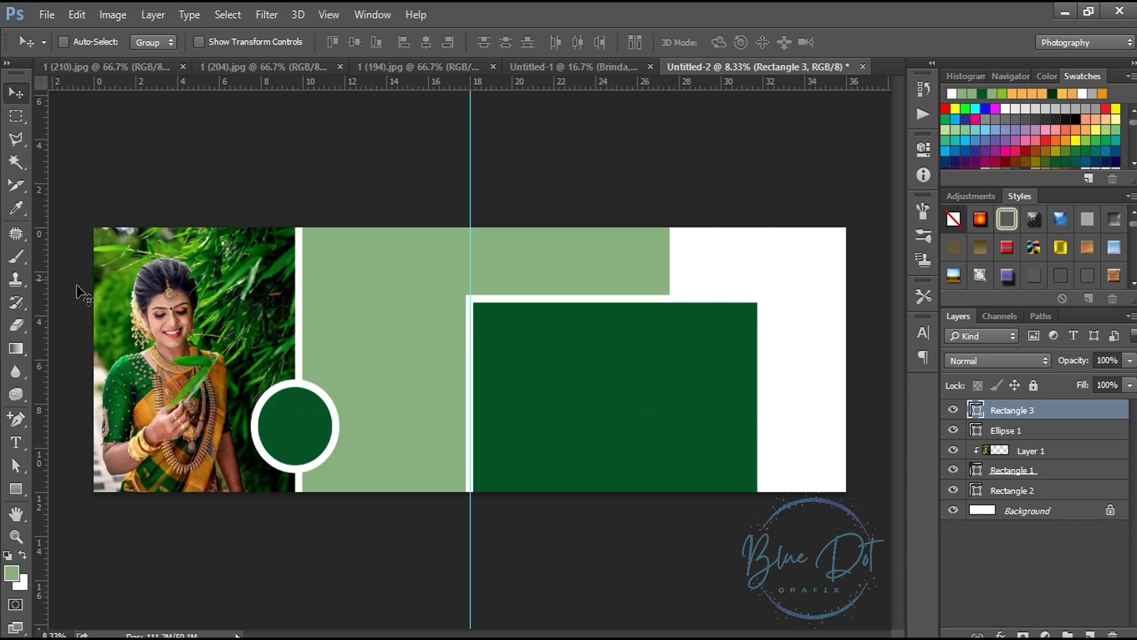
# Draw a thin dark green strip down the banner's right edge.
pyautogui.click(16, 489)
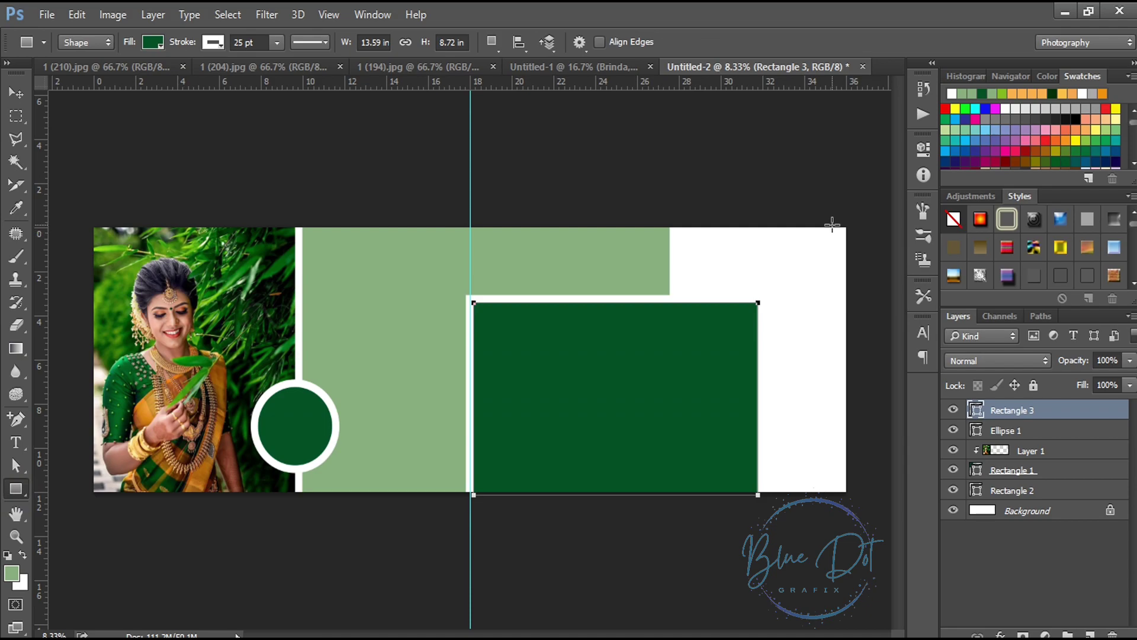
pyautogui.moveTo(832, 225)
pyautogui.mouseDown()
pyautogui.moveTo(852, 450)
pyautogui.moveTo(815, 437)
pyautogui.mouseUp()
pyautogui.press('Return')
# Bring the seated bride photo into the banner and clip it inside the dark green block.
pyautogui.press('v')
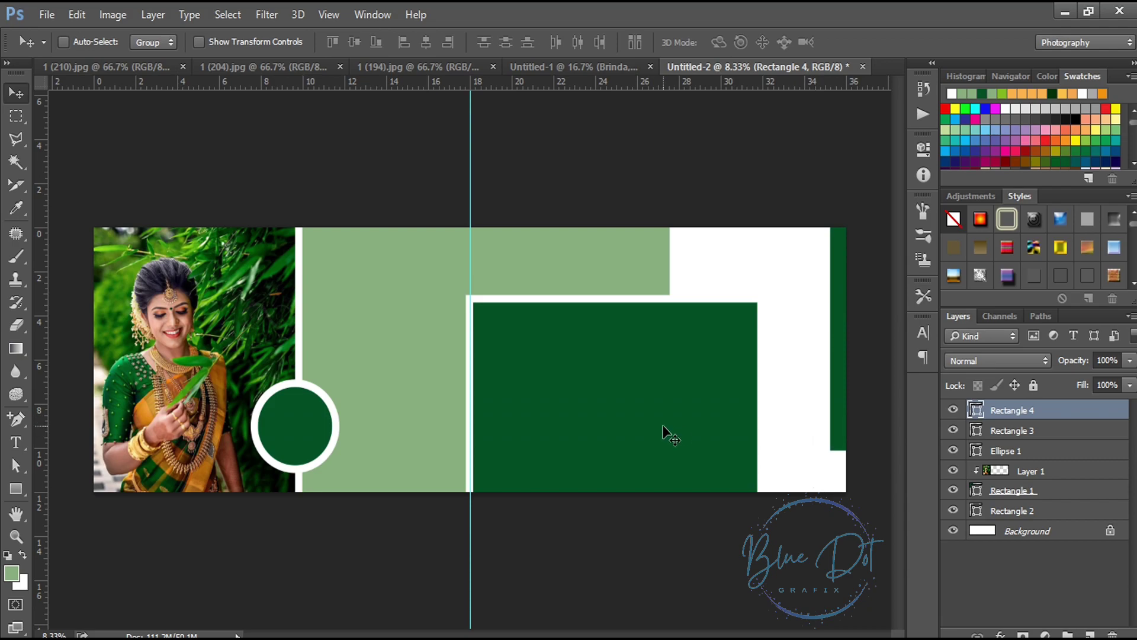
pyautogui.keyDown('ctrl'); pyautogui.click(675, 415); pyautogui.keyUp('ctrl')
pyautogui.click(349, 70)
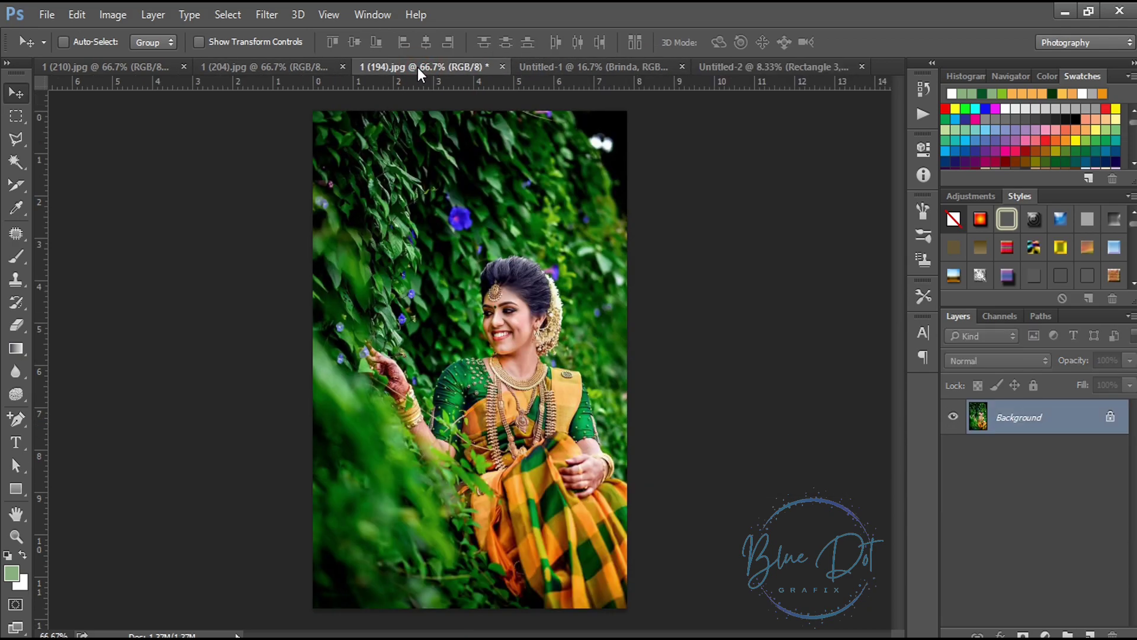
pyautogui.hotkey('ctrl', 'a')
pyautogui.moveTo(367, 178)
pyautogui.mouseDown()
pyautogui.moveTo(591, 455)
pyautogui.moveTo(498, 367)
pyautogui.mouseUp()
pyautogui.keyDown('alt'); pyautogui.click(1008, 433); pyautogui.keyUp('alt')
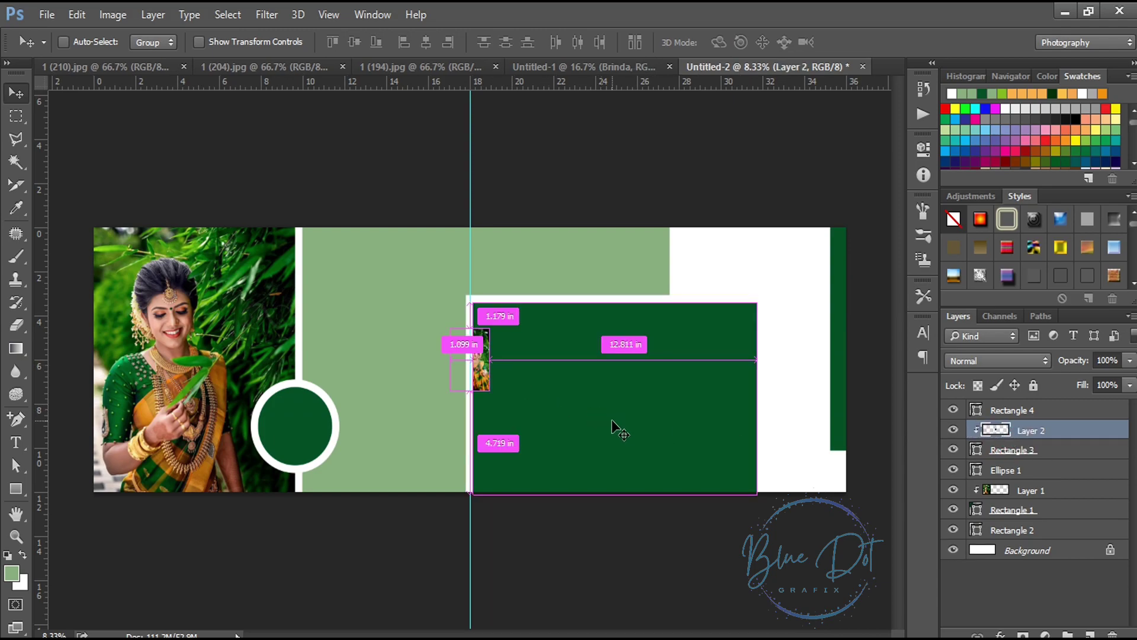
# Move and scale the clipped photo so she fills the block.
pyautogui.hotkey('ctrl', 't')
pyautogui.moveTo(624, 252); pyautogui.dragTo(733, 251)
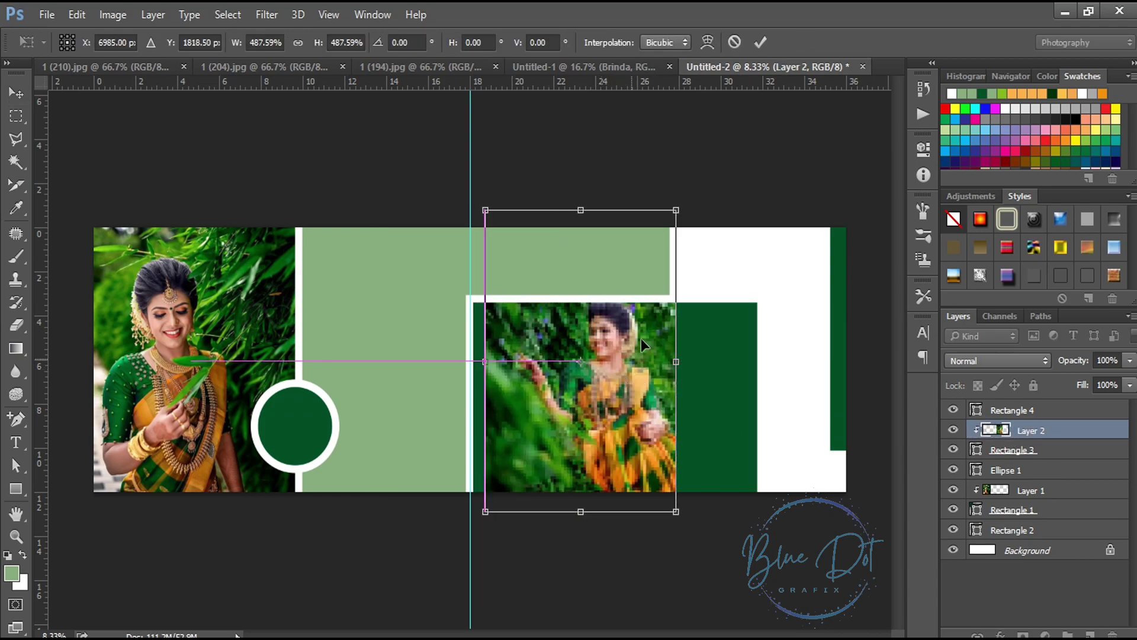
pyautogui.moveTo(673, 208)
pyautogui.mouseDown()
pyautogui.moveTo(731, 170)
pyautogui.moveTo(762, 112)
pyautogui.mouseUp()
pyautogui.moveTo(594, 374)
pyautogui.mouseDown()
pyautogui.moveTo(660, 375)
pyautogui.moveTo(649, 375)
pyautogui.mouseUp()
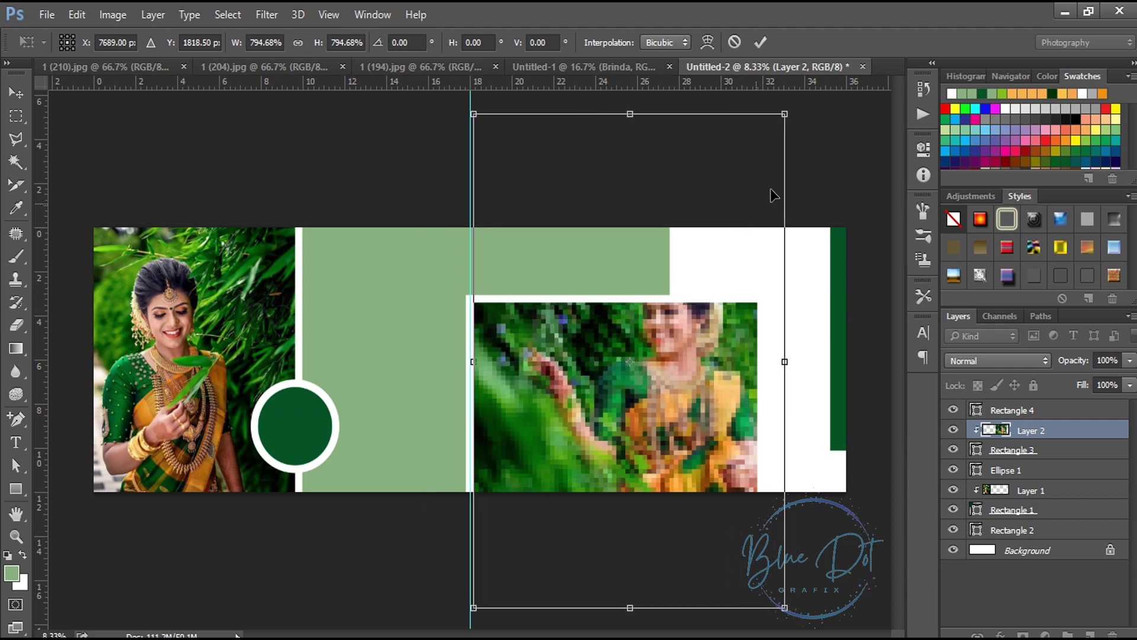
pyautogui.moveTo(785, 113); pyautogui.dragTo(761, 157)
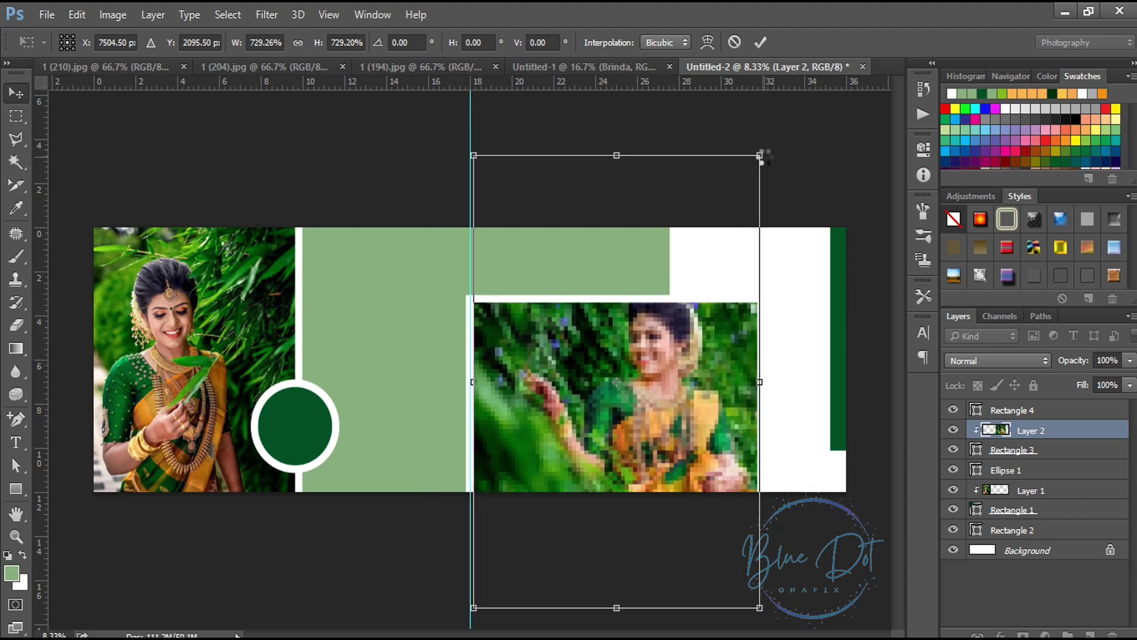
pyautogui.press('Return')
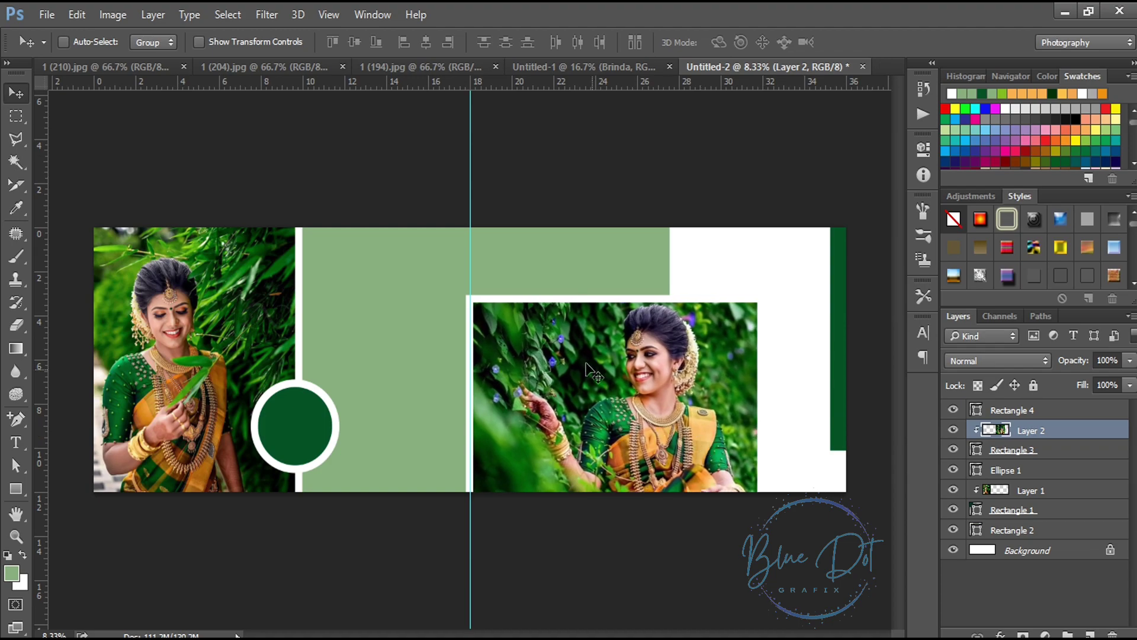
# Duplicate the framed bride photo and clip the copy into the right-edge strip.
pyautogui.hotkey('ctrl', 'j')
pyautogui.moveTo(1001, 430); pyautogui.dragTo(1003, 409)
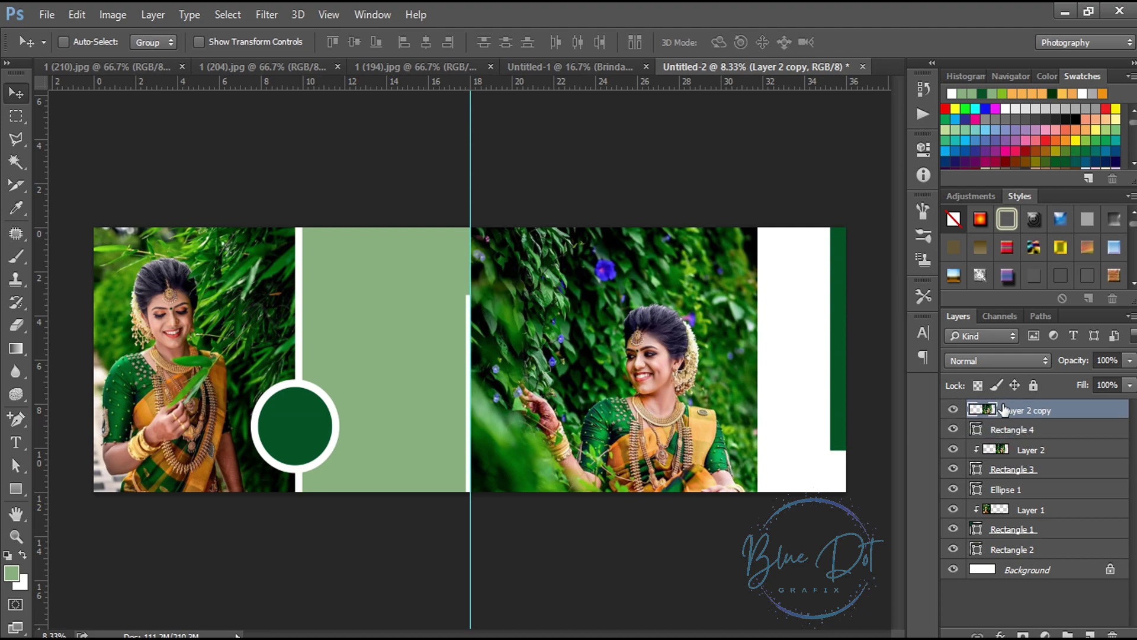
pyautogui.hotkey('ctrl', 'alt', 'g')
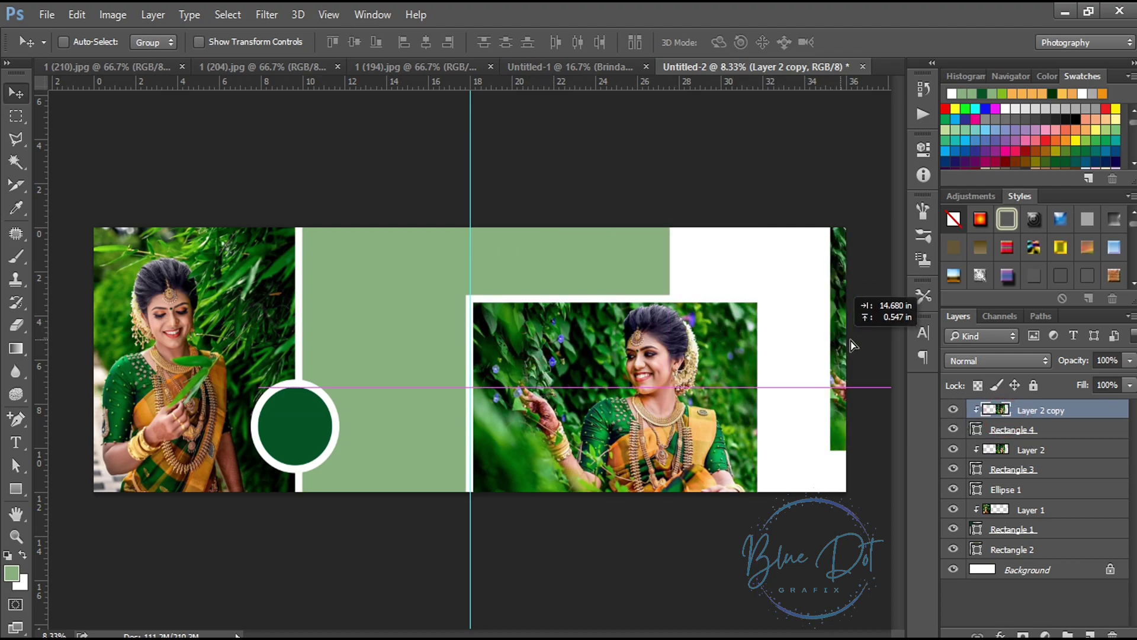
pyautogui.moveTo(794, 327); pyautogui.dragTo(871, 374)
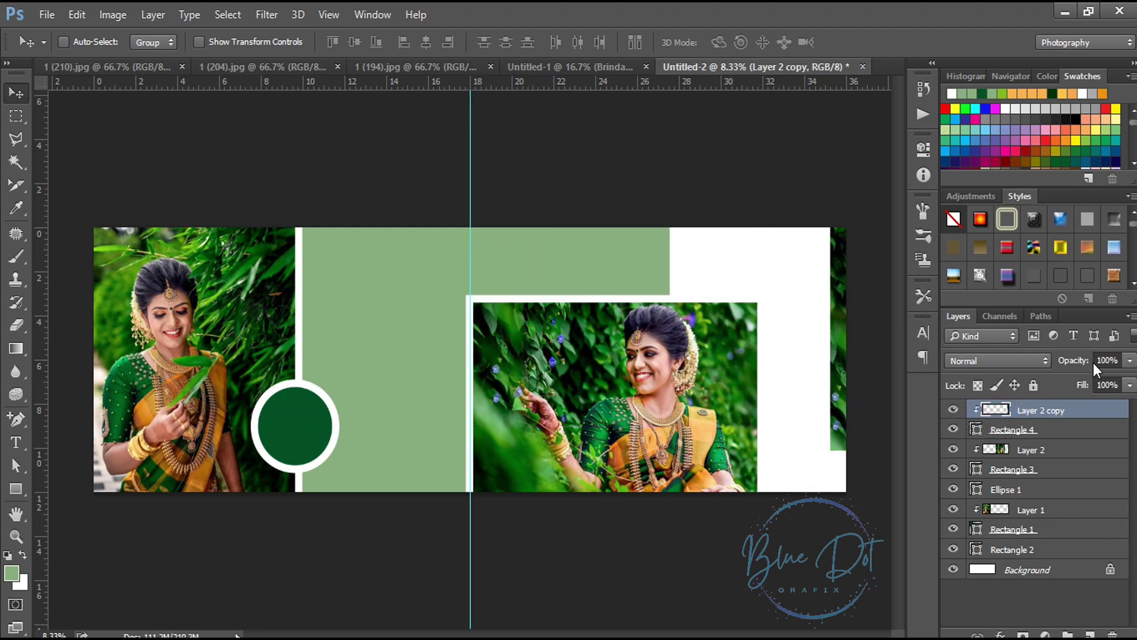
# Set the right-edge strip rectangle's opacity to 75%.
pyautogui.click(1028, 431)
pyautogui.click(1106, 360)
pyautogui.write('50')
pyautogui.press('Return')
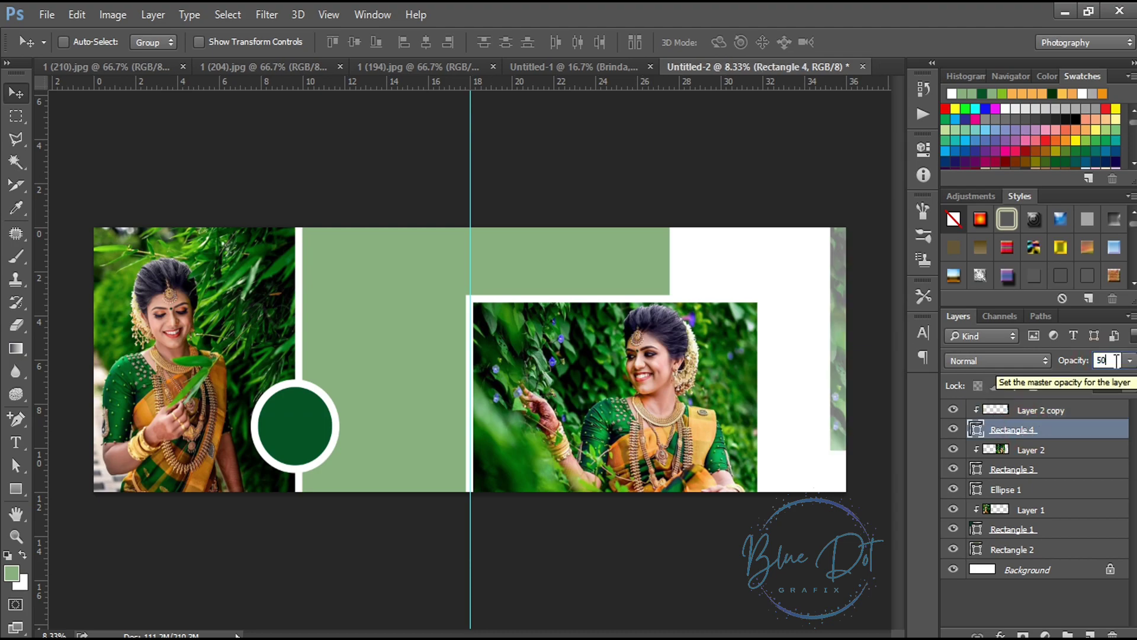
pyautogui.write('75')
pyautogui.press('Return')
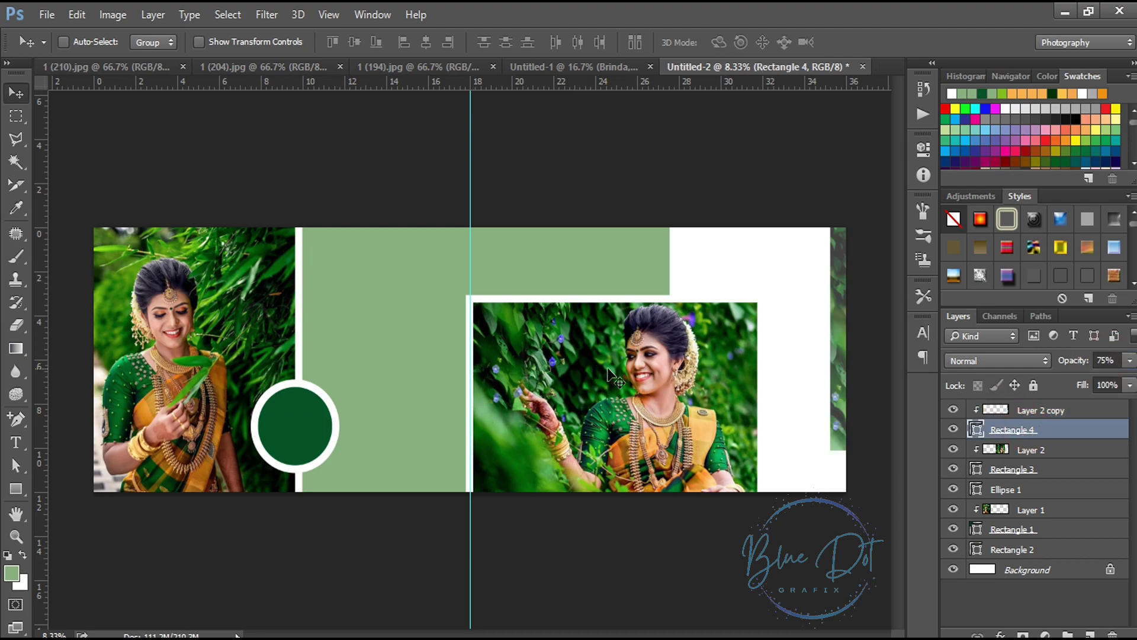
# Nudge the light green rectangle left and shift the framed photo and its frame slightly right.
pyautogui.keyDown('ctrl'); pyautogui.click(388, 354); pyautogui.keyUp('ctrl')
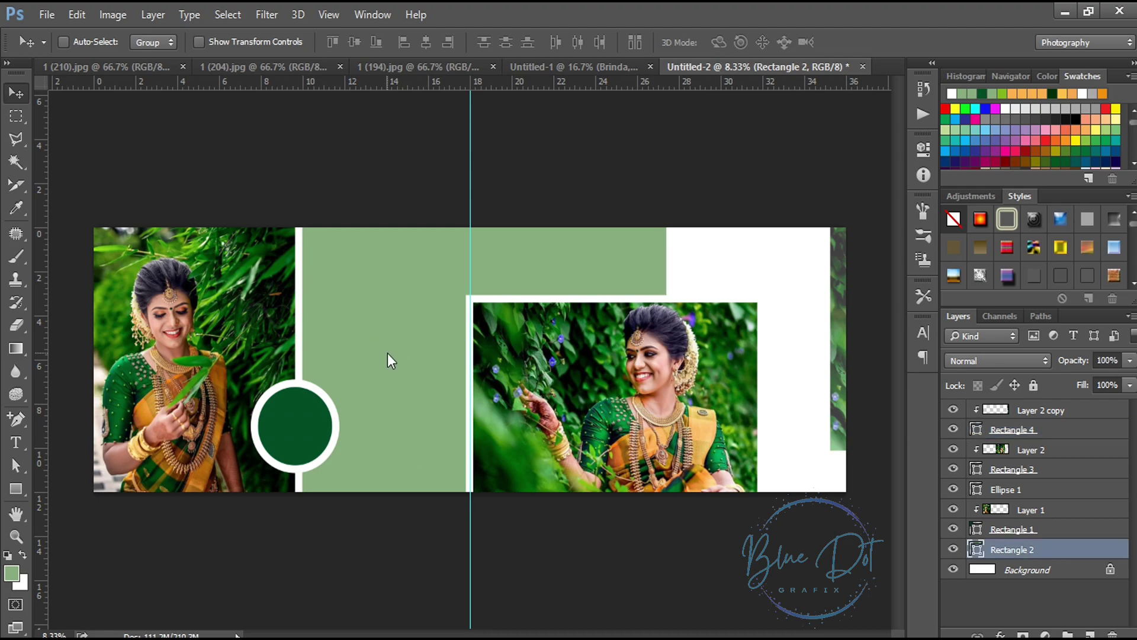
pyautogui.hotkey('shift', 'Left')
pyautogui.hotkey('shift', 'Left')
pyautogui.hotkey('shift', 'Left')
pyautogui.click(16, 488)
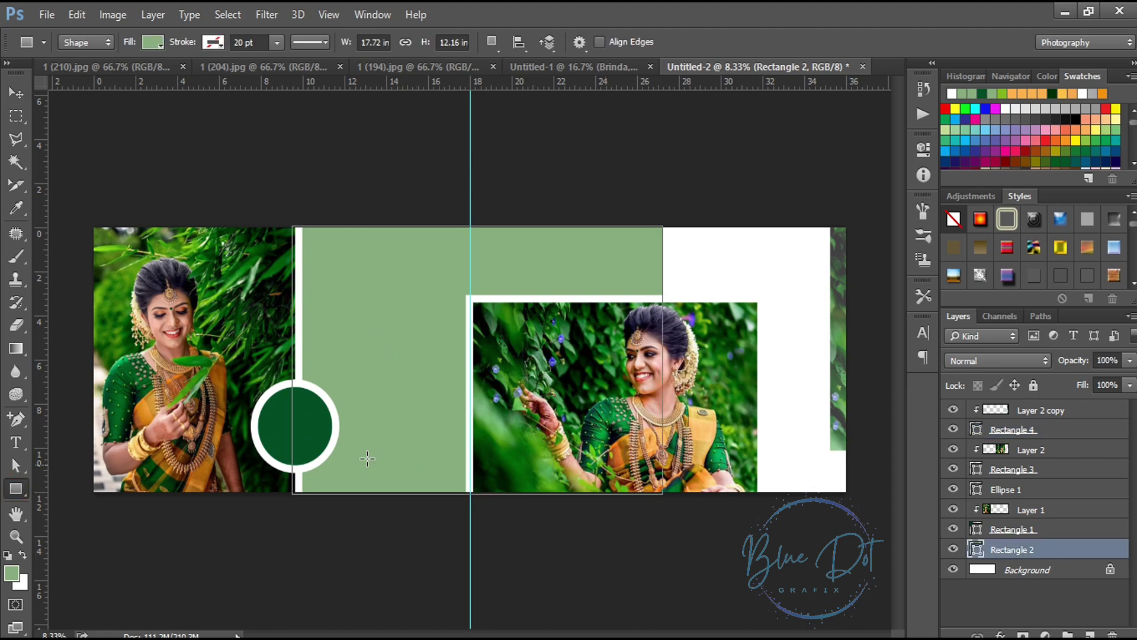
pyautogui.click(1021, 470)
pyautogui.keyDown('shift'); pyautogui.click(1019, 449); pyautogui.keyUp('shift')
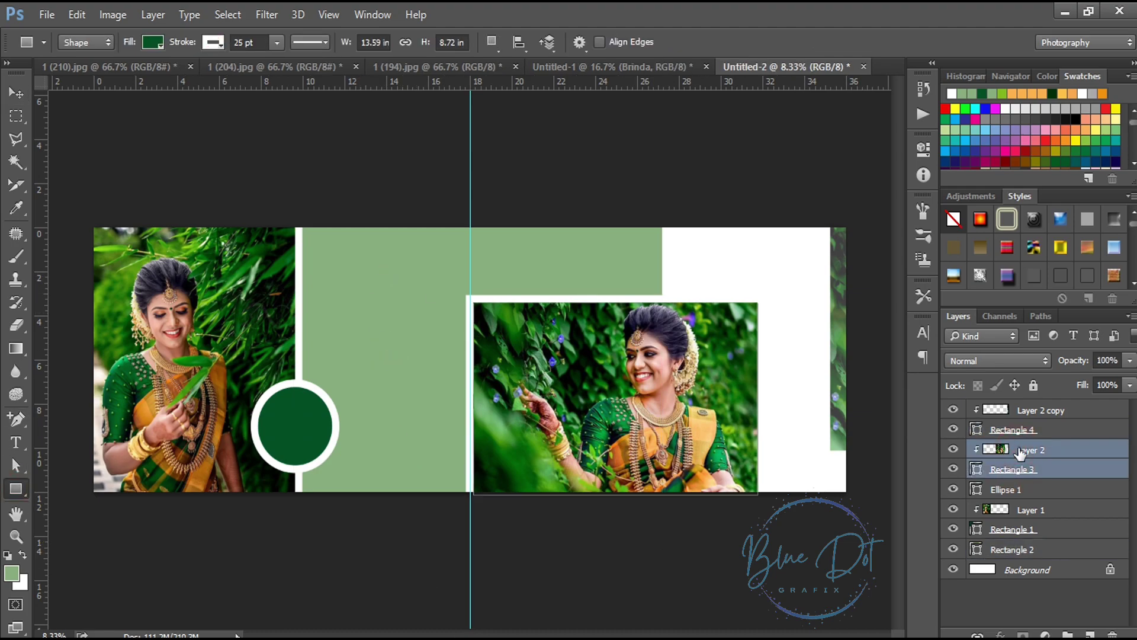
pyautogui.click(16, 93)
pyautogui.moveTo(834, 433); pyautogui.dragTo(838, 433)
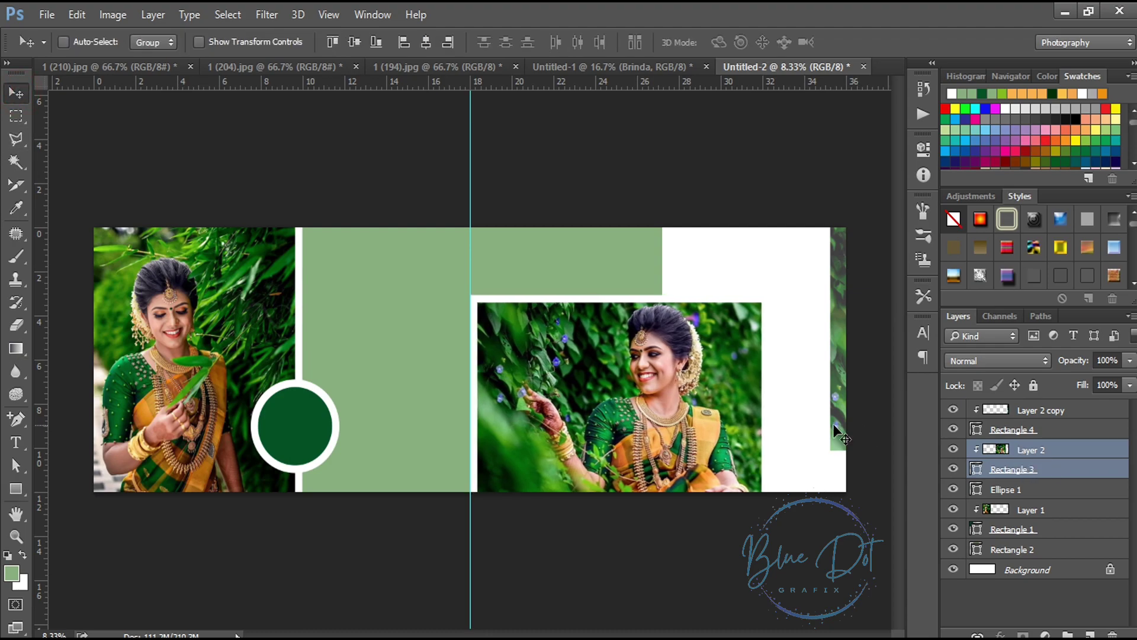
pyautogui.keyDown('ctrl'); pyautogui.click(347, 350); pyautogui.keyUp('ctrl')
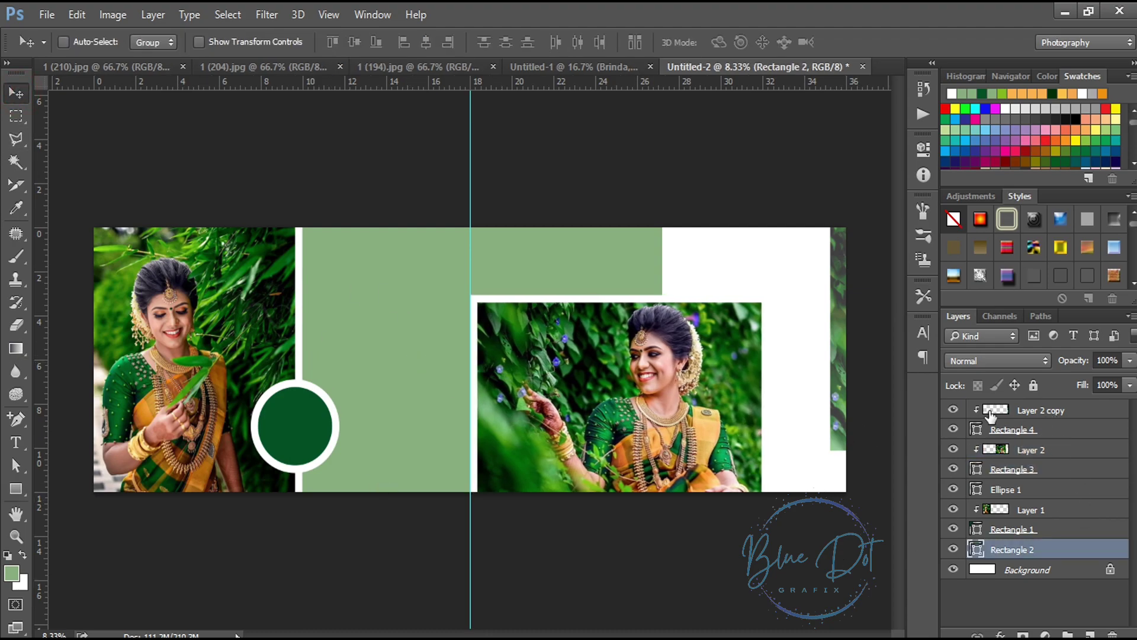
pyautogui.click(1033, 417)
pyautogui.click(15, 489)
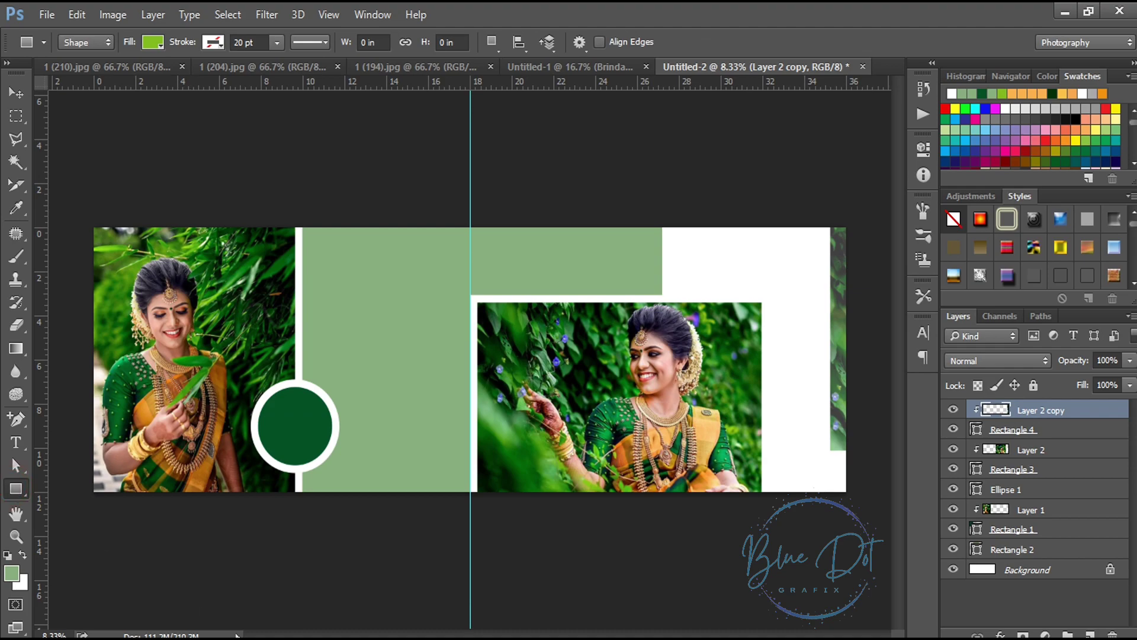
# Draw a 2.58 × 3.19 inch rectangle on the sage panel and fill it dark green.
pyautogui.click(598, 225)
pyautogui.rightClick(592, 222)
pyautogui.rightClick(684, 223)
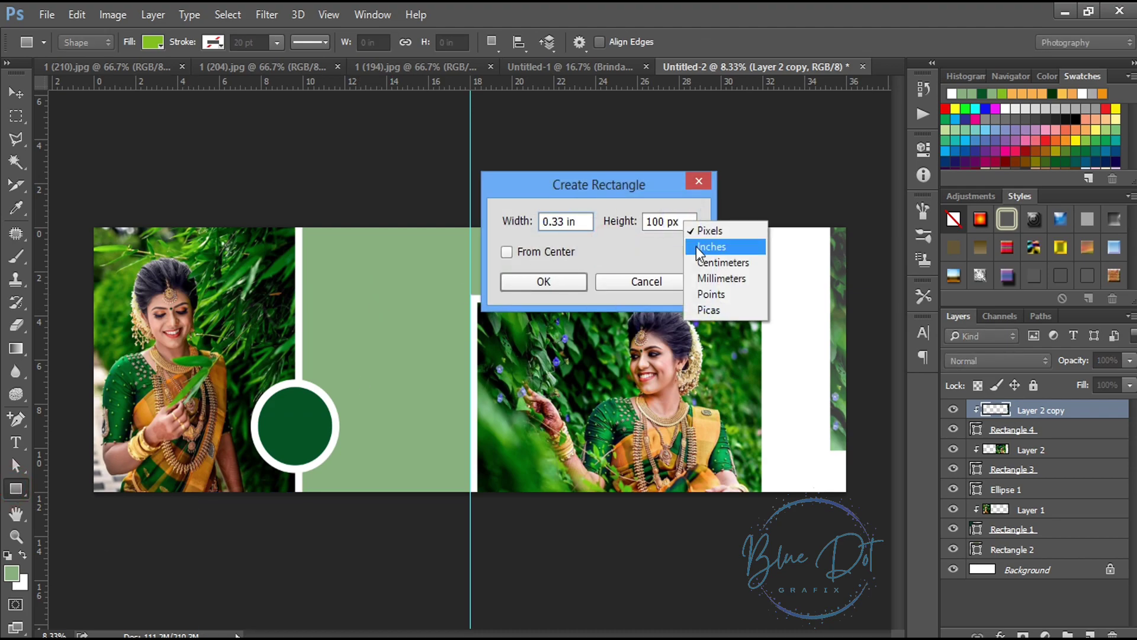
pyautogui.click(711, 247)
pyautogui.doubleClick(578, 222)
pyautogui.write('20')
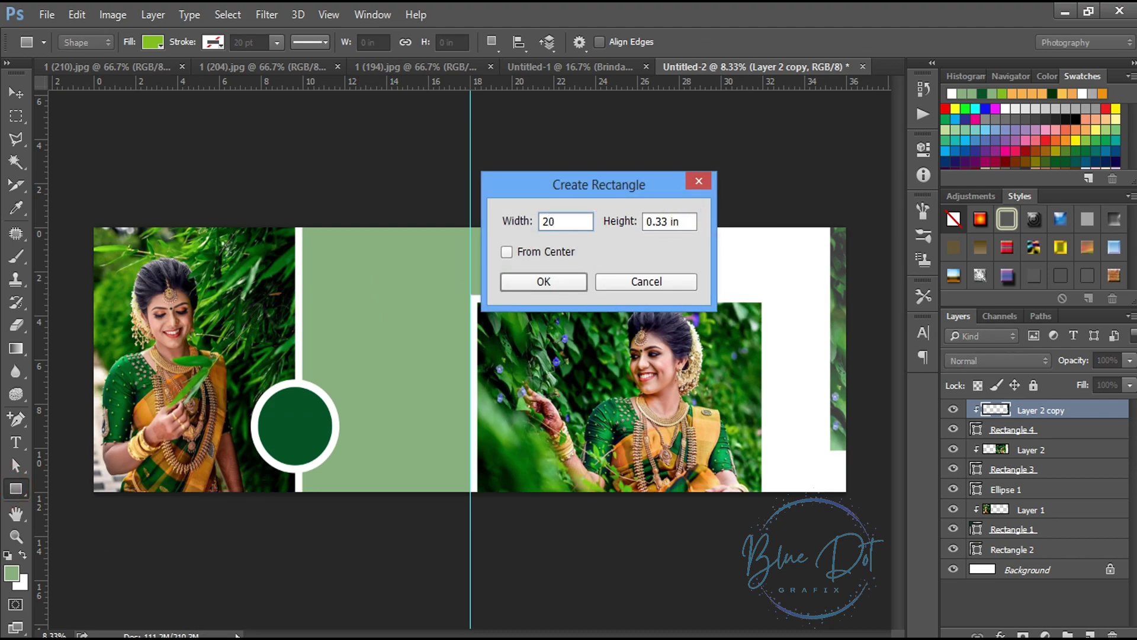
pyautogui.doubleClick(664, 221)
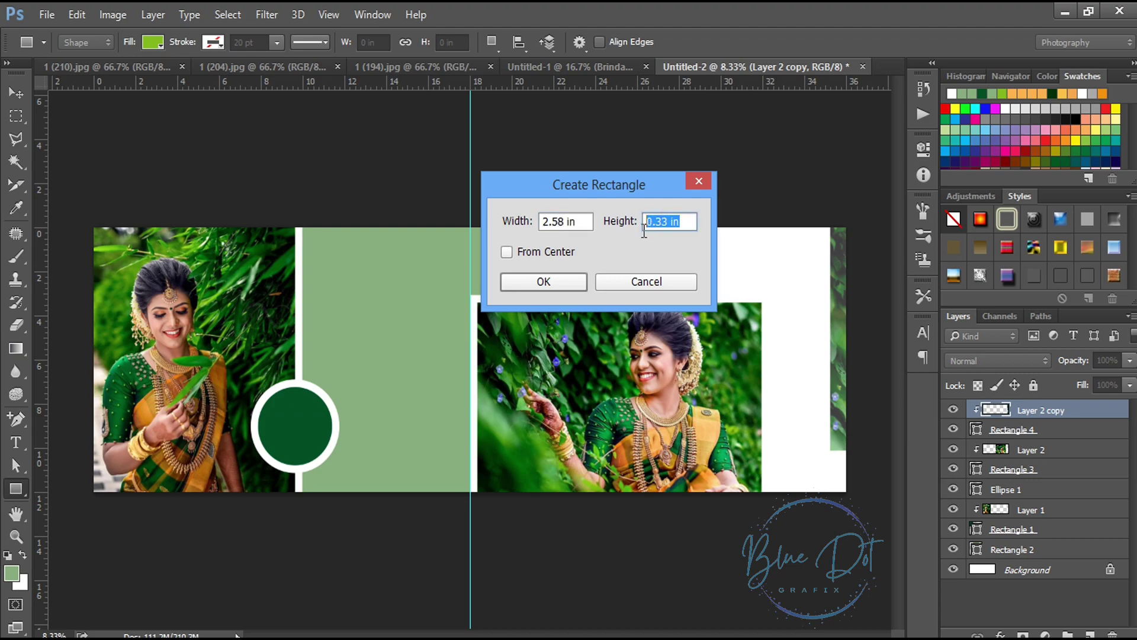
pyautogui.write('3.19')
pyautogui.click(577, 282)
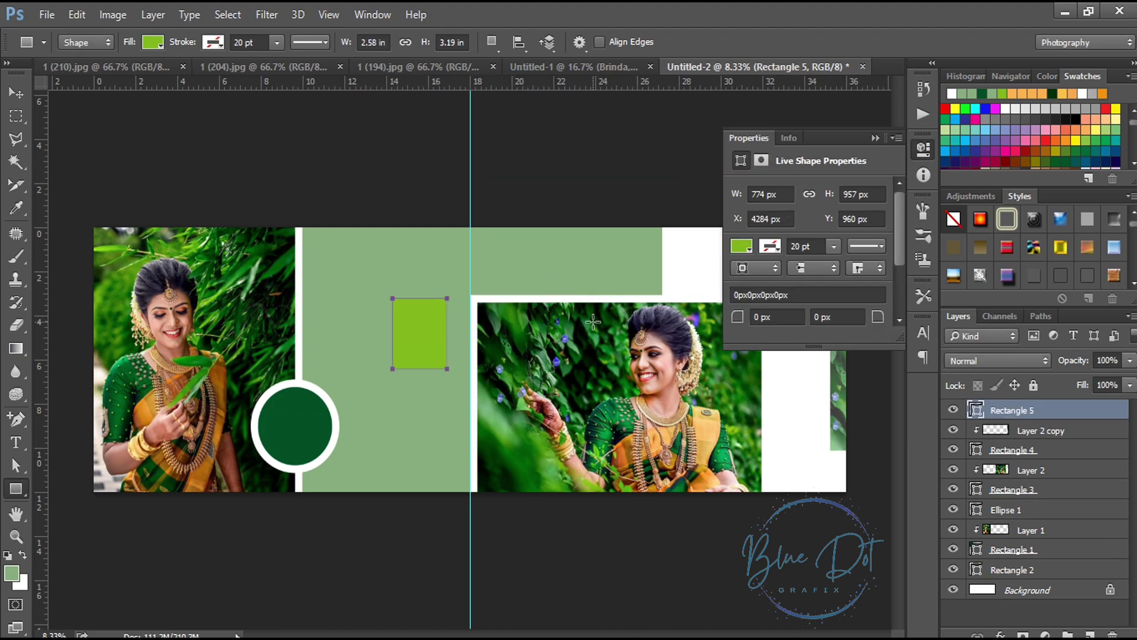
pyautogui.click(741, 245)
pyautogui.click(778, 327)
# Add a horizontal guide and stretch Rectangle 3's top edge up to it.
pyautogui.press('v')
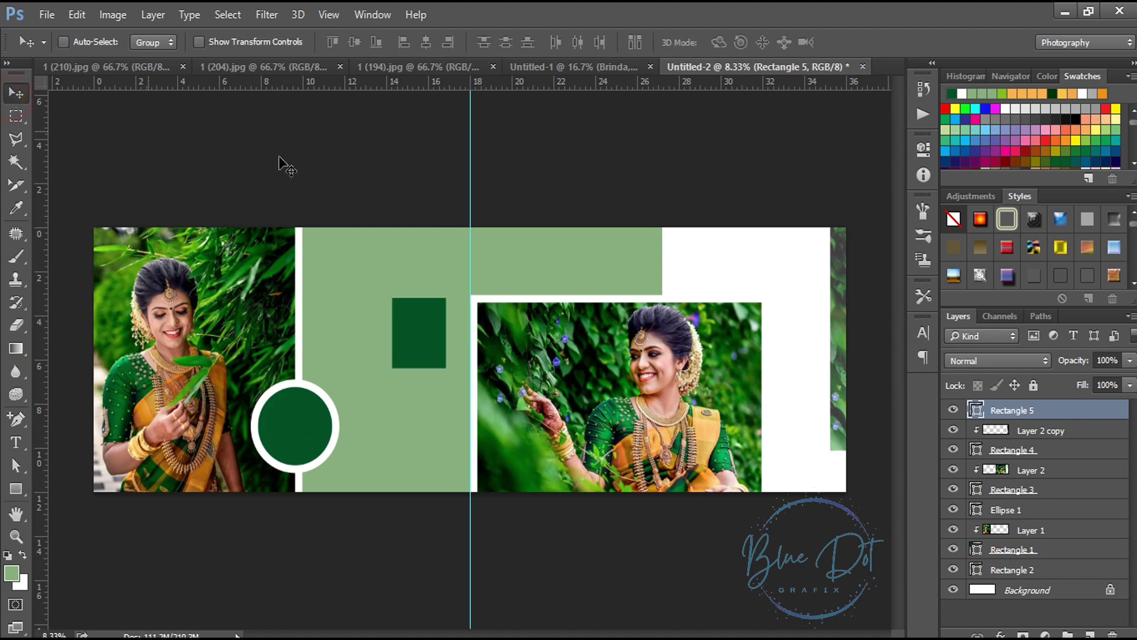
pyautogui.moveTo(537, 86); pyautogui.dragTo(505, 271)
pyautogui.click(1028, 469)
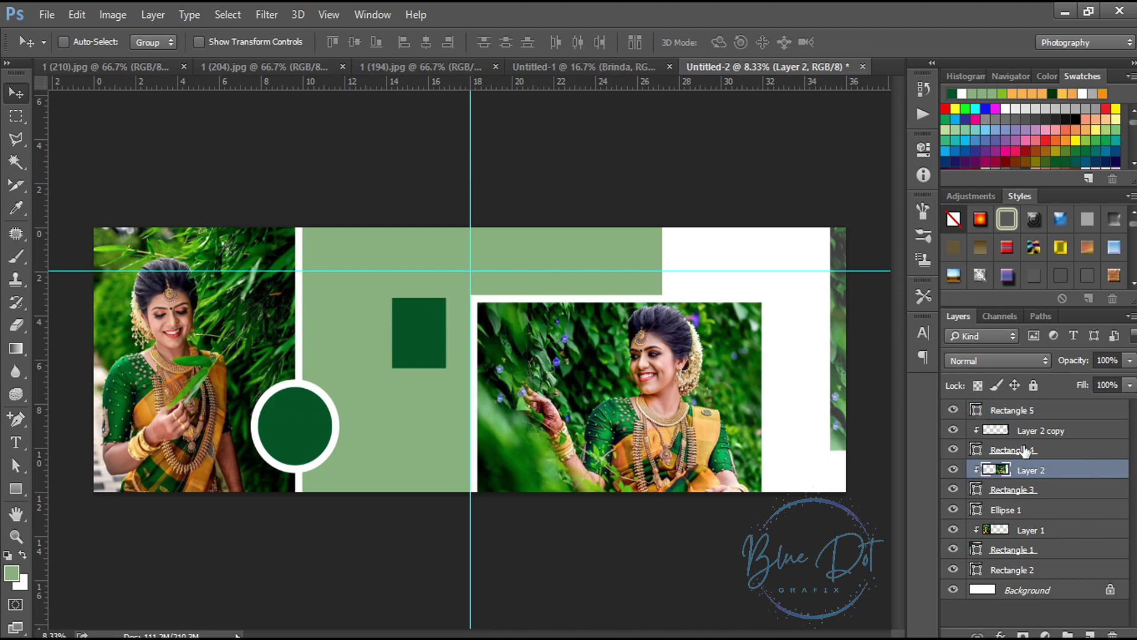
pyautogui.click(1008, 491)
pyautogui.hotkey('ctrl', 't')
pyautogui.moveTo(627, 301); pyautogui.dragTo(627, 278)
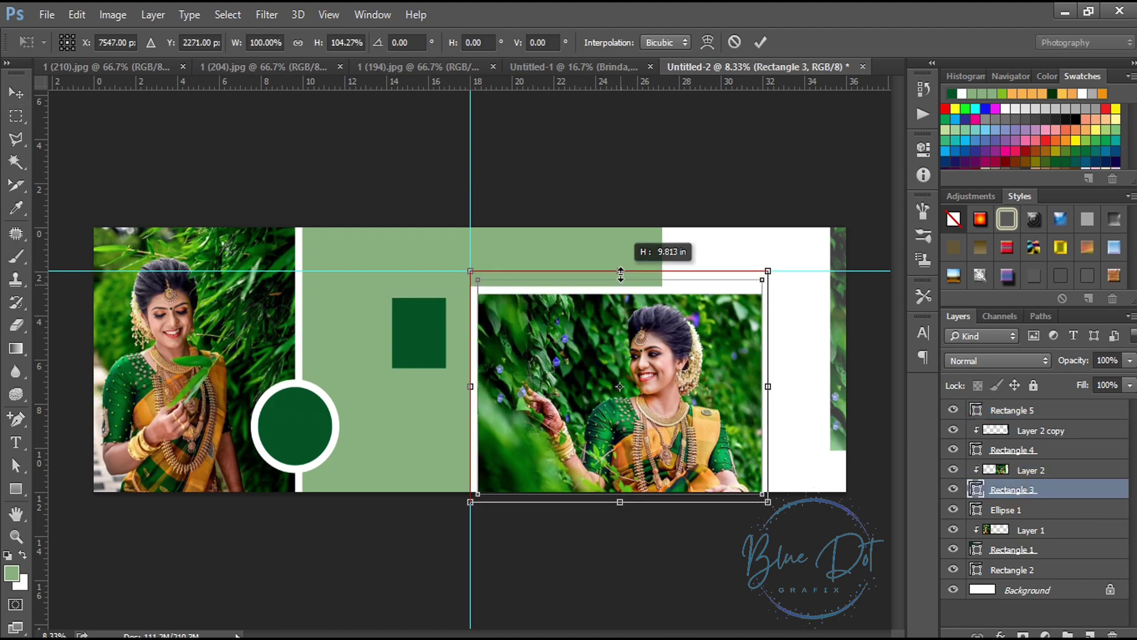
pyautogui.press('Return')
# Raise the small dark green rectangle to the guide, nudge it right, and remove the guide.
pyautogui.keyDown('ctrl'); pyautogui.click(652, 375); pyautogui.keyUp('ctrl')
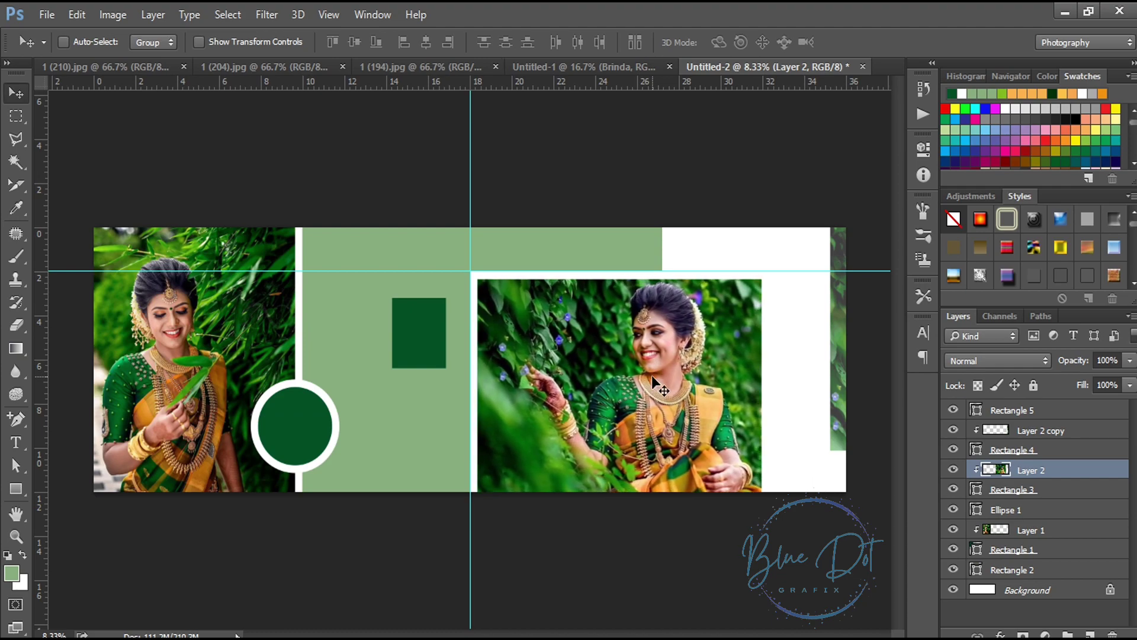
pyautogui.moveTo(402, 351)
pyautogui.mouseDown()
pyautogui.moveTo(412, 309)
pyautogui.moveTo(400, 301)
pyautogui.mouseUp()
pyautogui.hotkey('shift', 'Right')
pyautogui.hotkey('shift', 'Right')
pyautogui.hotkey('shift', 'Right')
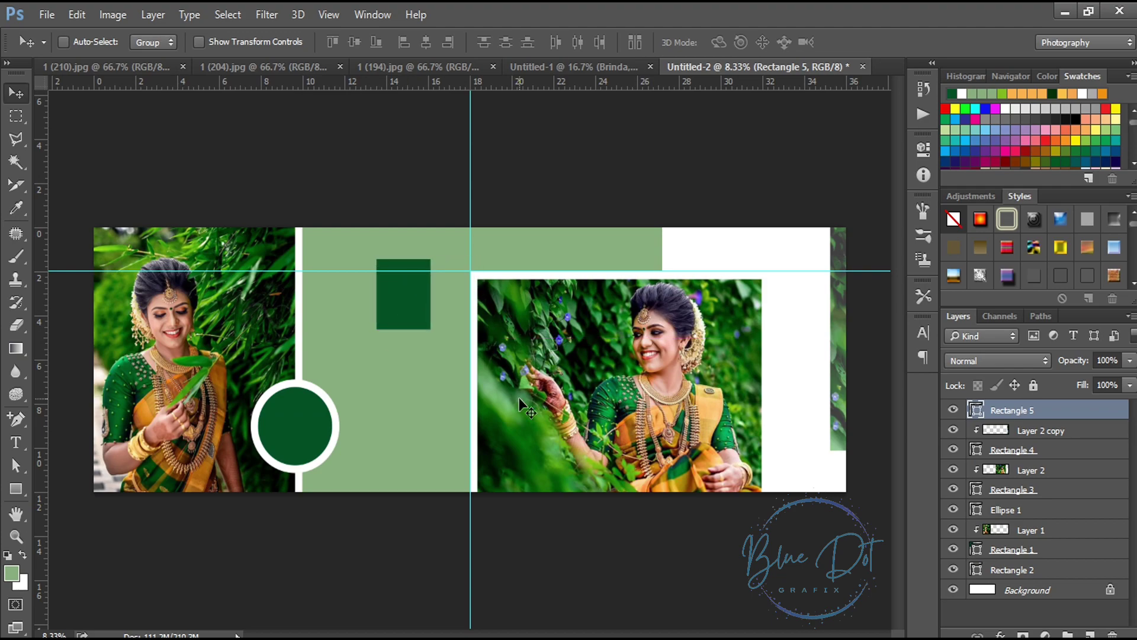
pyautogui.moveTo(249, 271); pyautogui.dragTo(276, 89)
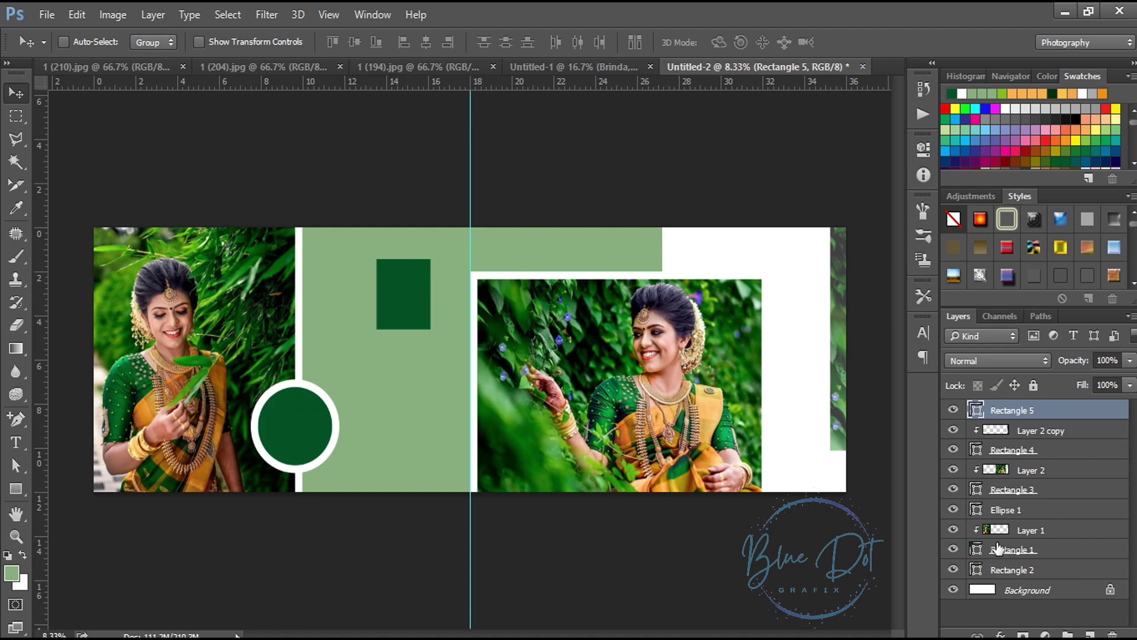
# Give Rectangle 5 a 50 px Drop Shadow plus an Inner Shadow.
pyautogui.click(1000, 634)
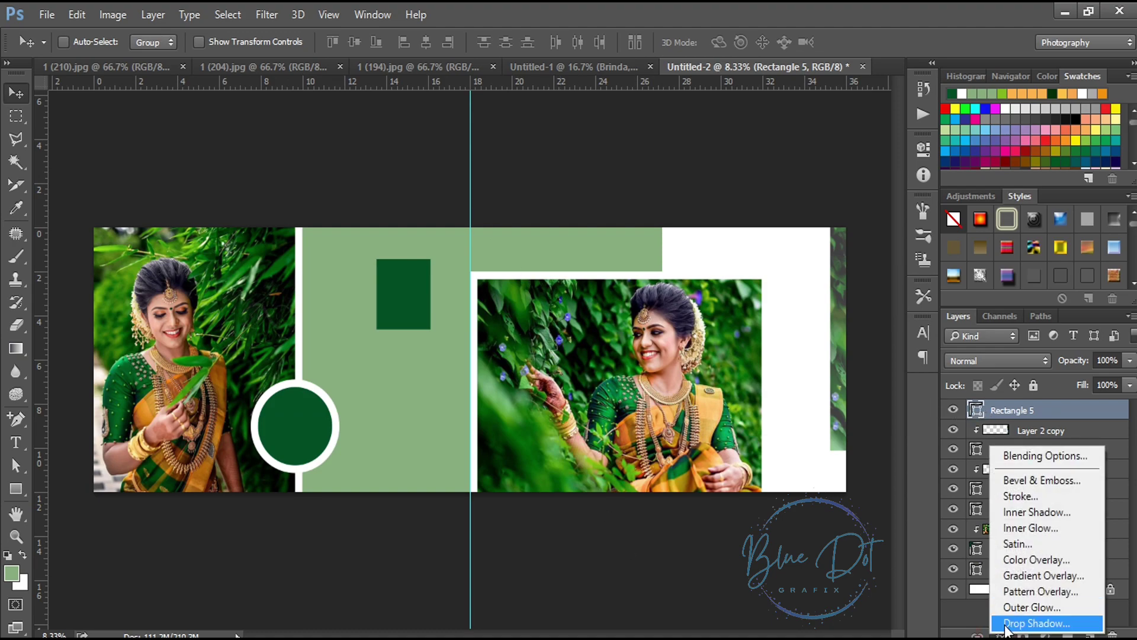
pyautogui.click(1011, 620)
pyautogui.click(901, 301)
pyautogui.write('0')
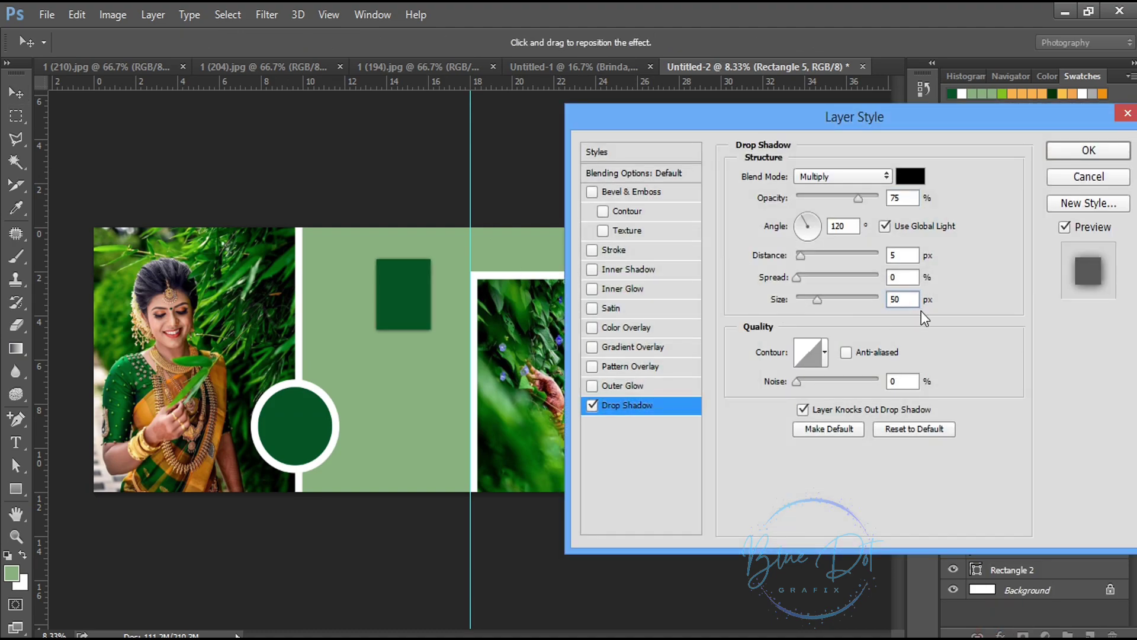
pyautogui.click(633, 270)
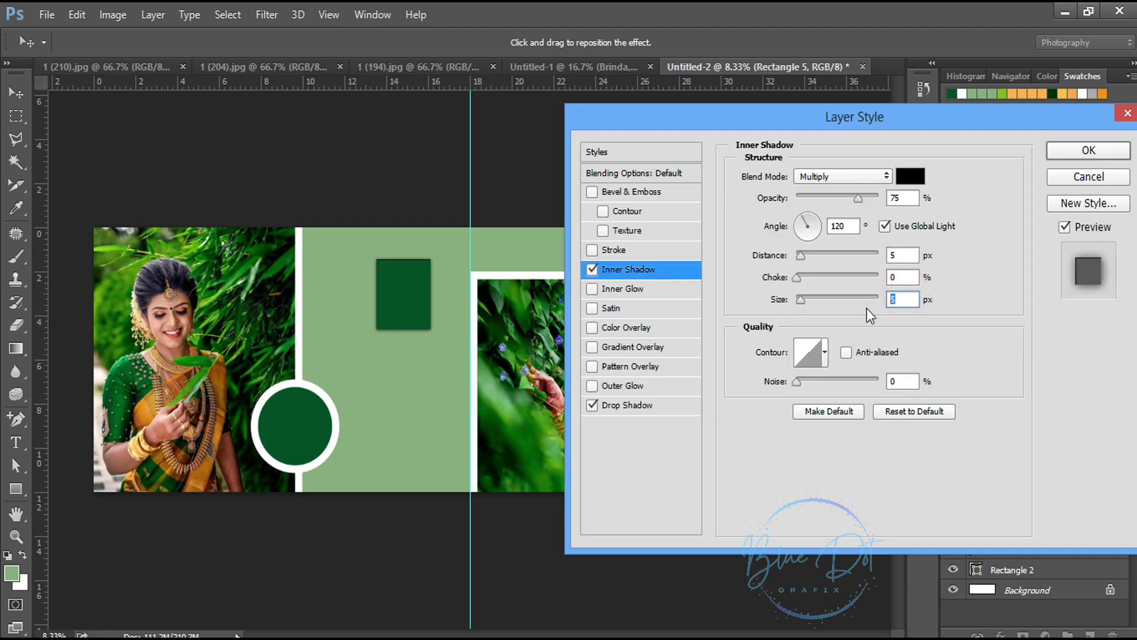
pyautogui.click(1088, 150)
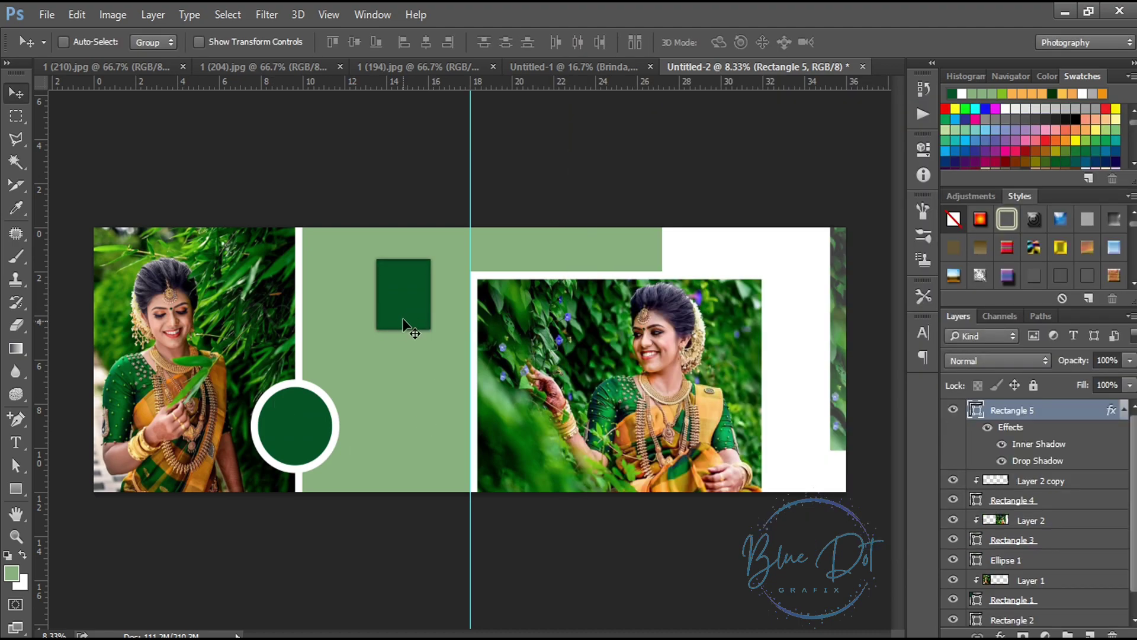
# Bring the standing bride photo from 1 (204).jpg into Untitled-2 and clip it to Rectangle 5.
pyautogui.click(248, 65)
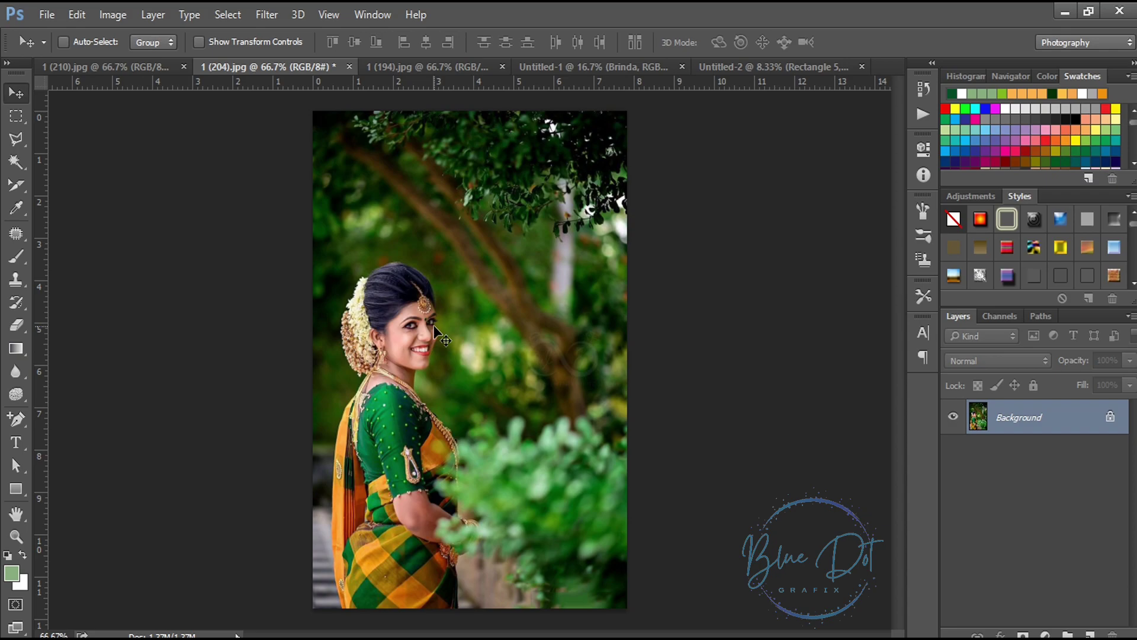
pyautogui.hotkey('ctrl', 'a')
pyautogui.moveTo(435, 327)
pyautogui.mouseDown()
pyautogui.moveTo(440, 362)
pyautogui.moveTo(380, 297)
pyautogui.mouseUp()
pyautogui.keyDown('alt'); pyautogui.click(1005, 413); pyautogui.keyUp('alt')
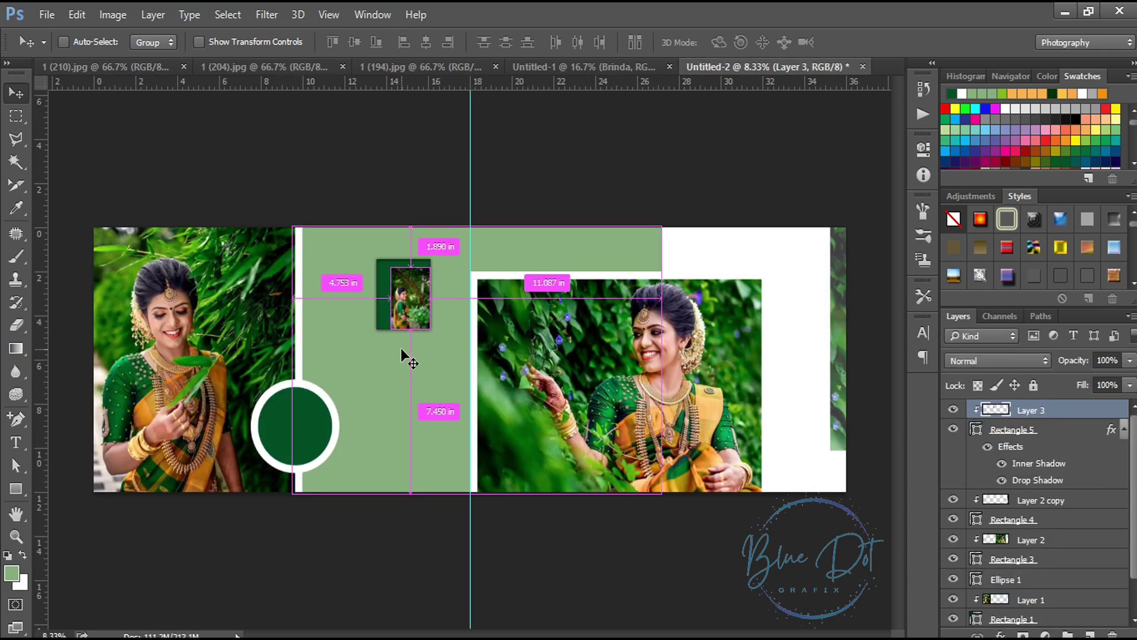
# Scale and shift the clipped bride photo so it fills the small frame.
pyautogui.hotkey('ctrl', 't')
pyautogui.moveTo(431, 268); pyautogui.dragTo(458, 216)
pyautogui.moveTo(396, 272); pyautogui.dragTo(413, 279)
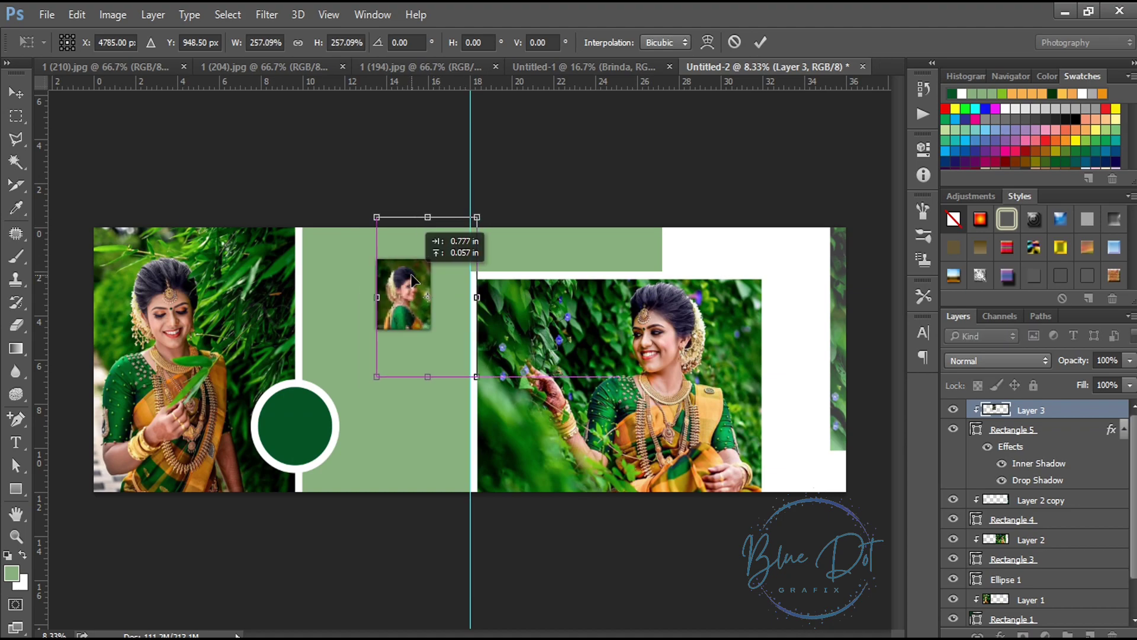
pyautogui.press('Return')
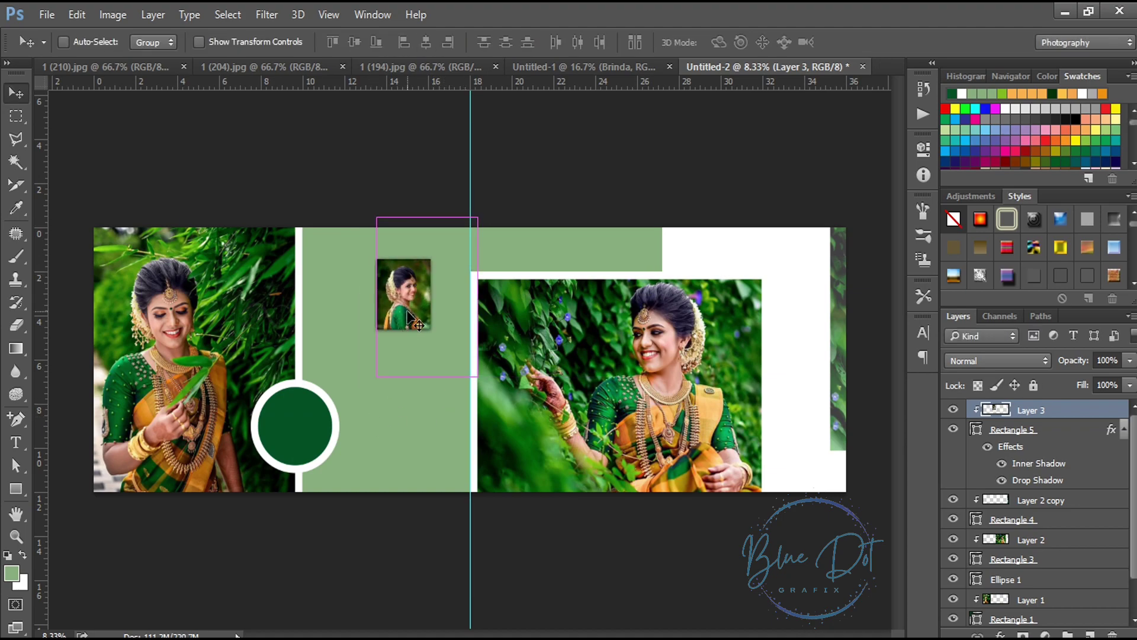
pyautogui.hotkey('ctrl', 't')
pyautogui.moveTo(472, 367); pyautogui.dragTo(465, 356)
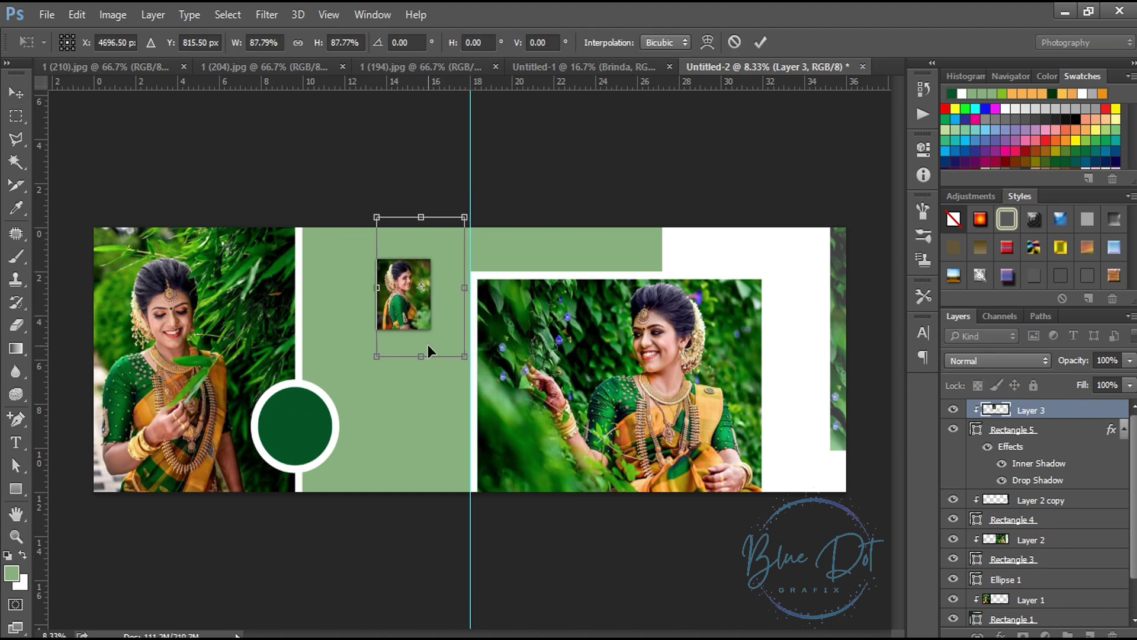
pyautogui.press('Return')
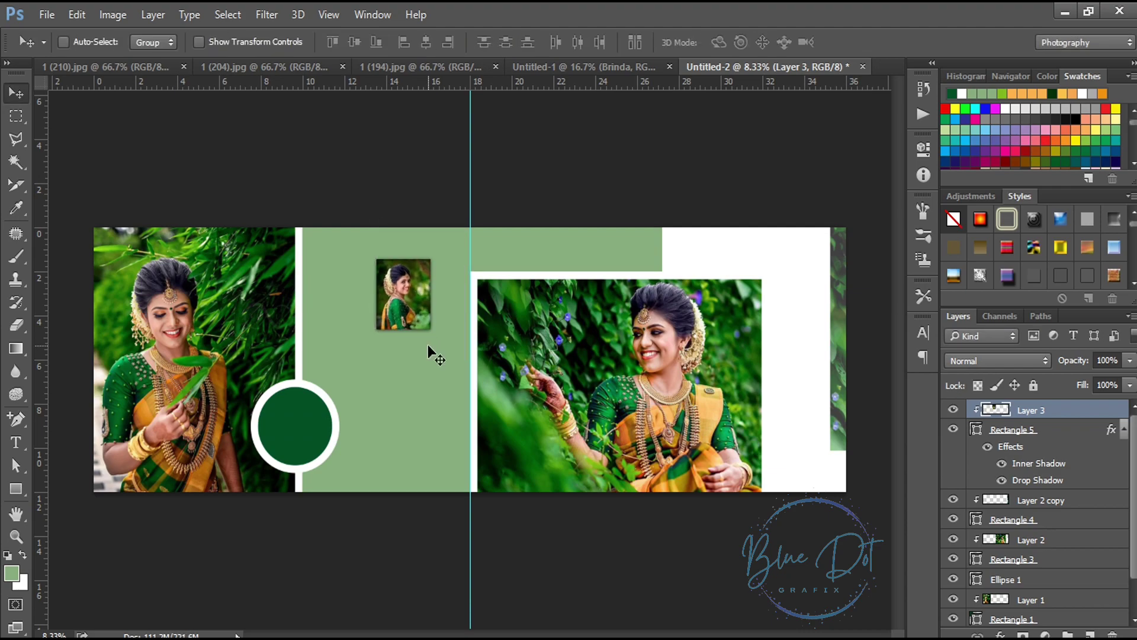
# Paste the bride portrait above the circle, flip it horizontally, and enlarge it over the circle.
pyautogui.keyDown('ctrl'); pyautogui.click(291, 459); pyautogui.keyUp('ctrl')
pyautogui.hotkey('ctrl', 'v')
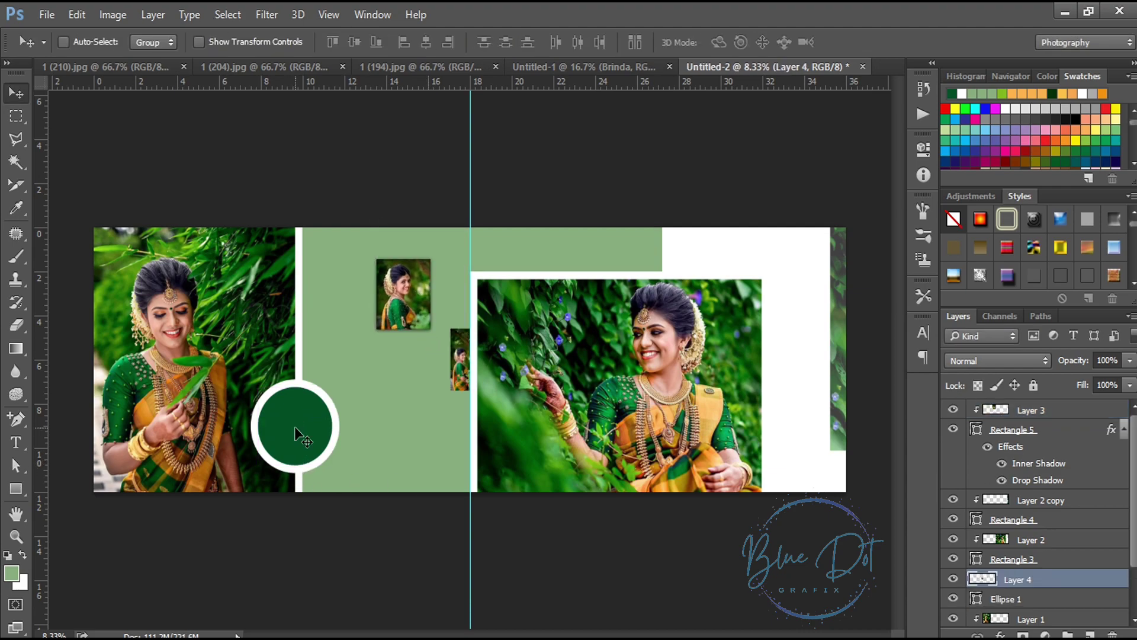
pyautogui.moveTo(458, 352); pyautogui.dragTo(313, 422)
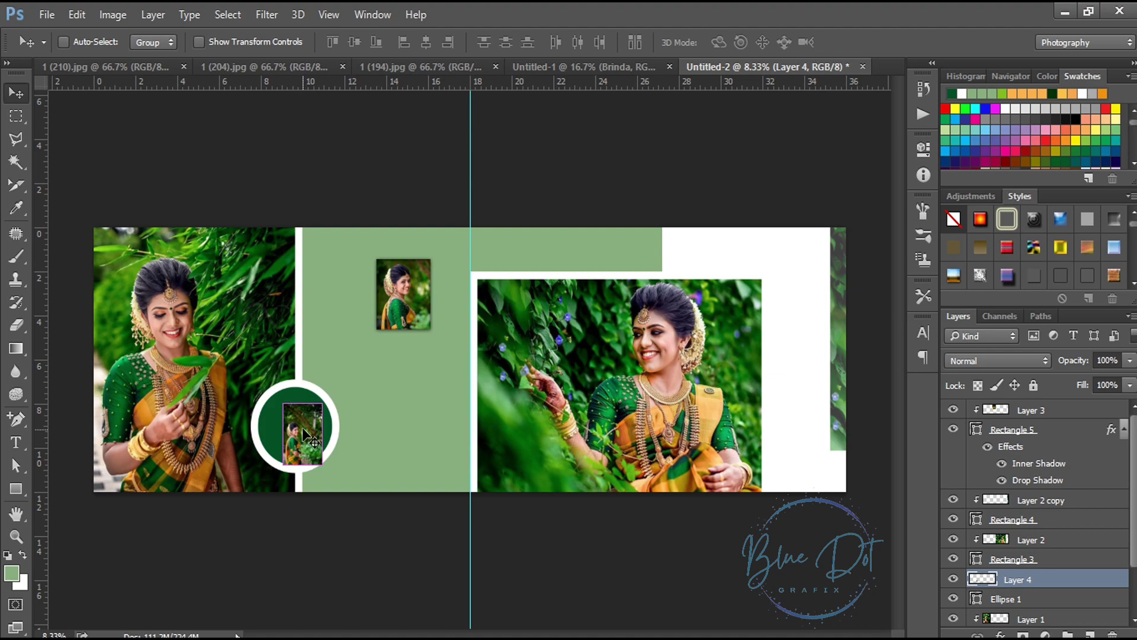
pyautogui.hotkey('ctrl', 't')
pyautogui.rightClick(304, 424)
pyautogui.click(358, 394)
pyautogui.moveTo(323, 394); pyautogui.dragTo(382, 317)
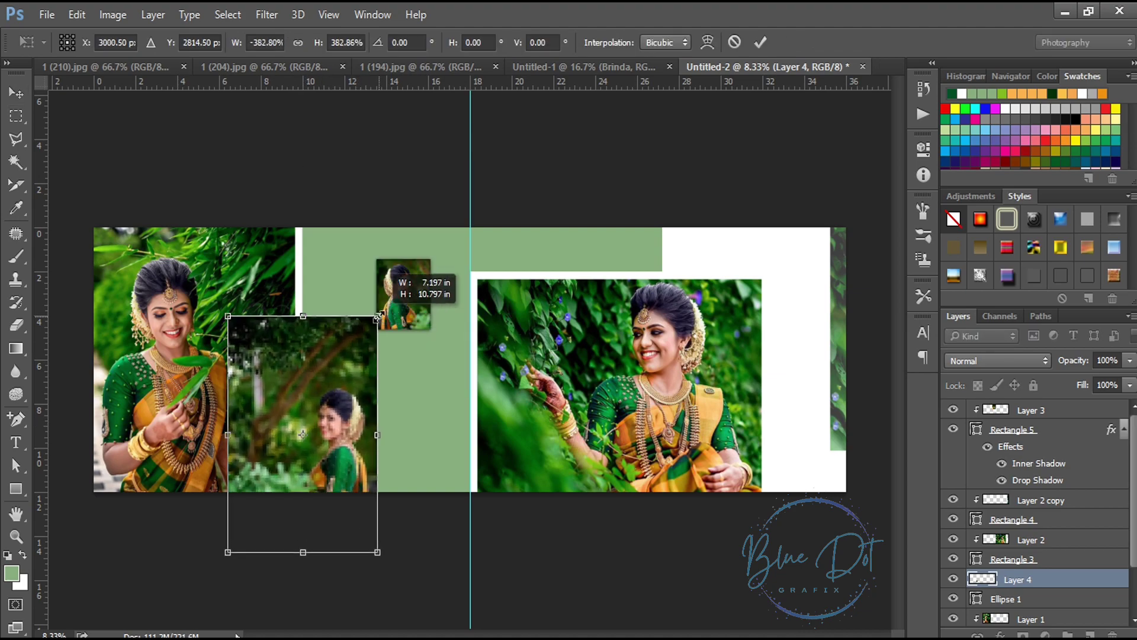
pyautogui.moveTo(355, 426)
pyautogui.mouseDown()
pyautogui.moveTo(326, 406)
pyautogui.moveTo(307, 436)
pyautogui.moveTo(294, 422)
pyautogui.mouseUp()
pyautogui.press('Return')
# Clip the portrait into Ellipse 1, adjust it, and nudge circle and portrait left.
pyautogui.keyDown('alt'); pyautogui.click(1032, 589); pyautogui.keyUp('alt')
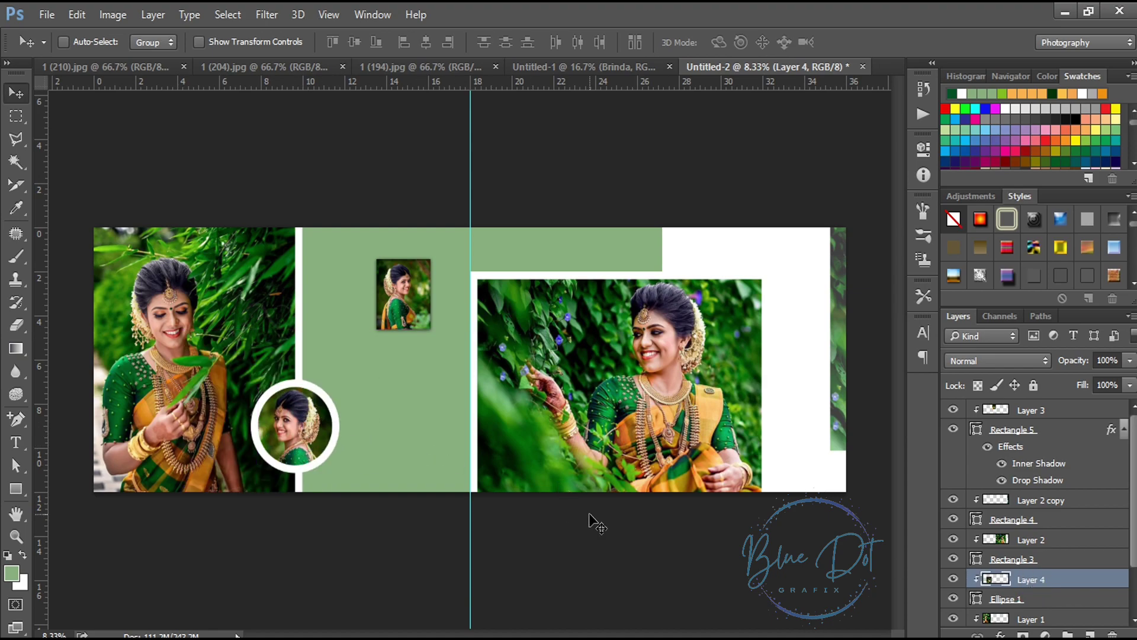
pyautogui.moveTo(597, 523); pyautogui.dragTo(591, 521)
pyautogui.keyDown('shift'); pyautogui.click(997, 600); pyautogui.keyUp('shift')
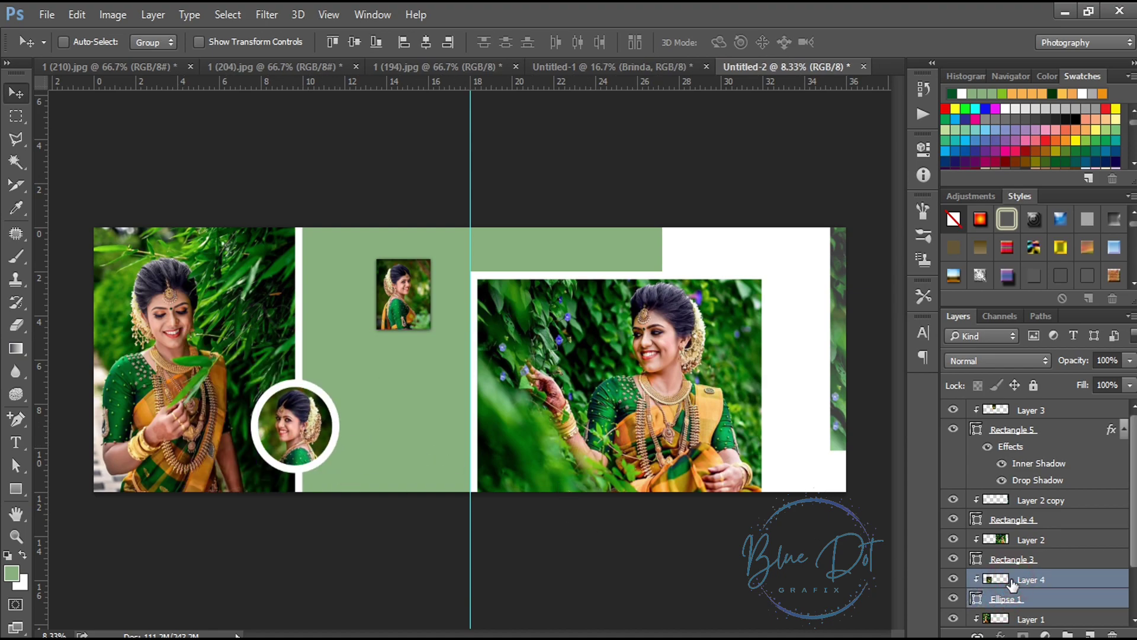
pyautogui.hotkey('shift', 'Left')
pyautogui.hotkey('shift', 'Left')
pyautogui.hotkey('shift', 'Left')
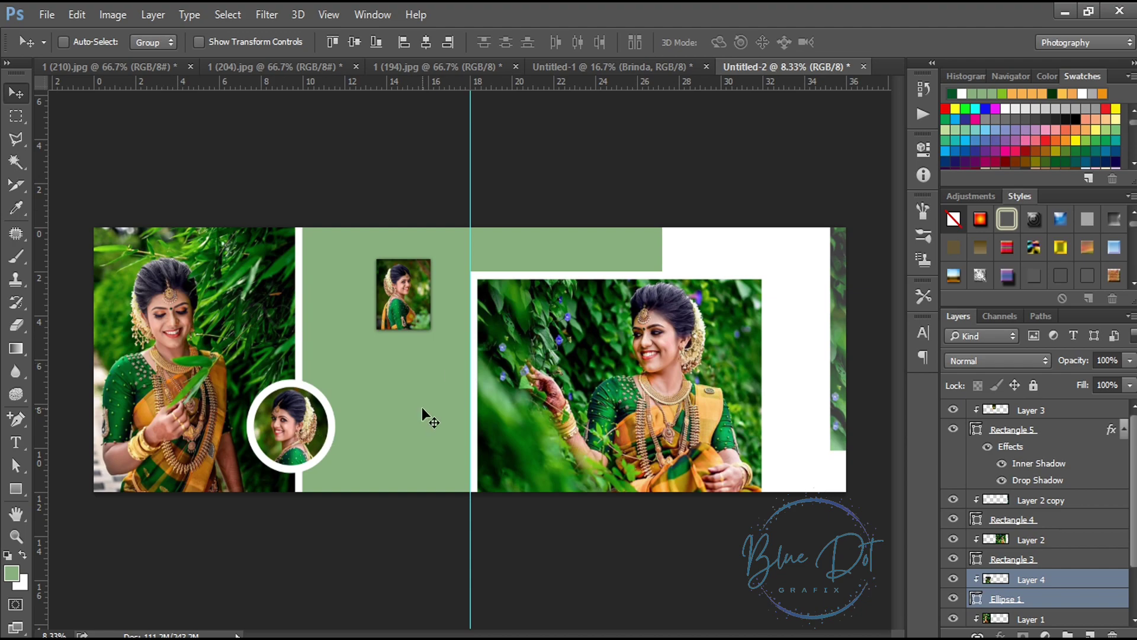
pyautogui.keyDown('ctrl'); pyautogui.click(517, 290); pyautogui.keyUp('ctrl')
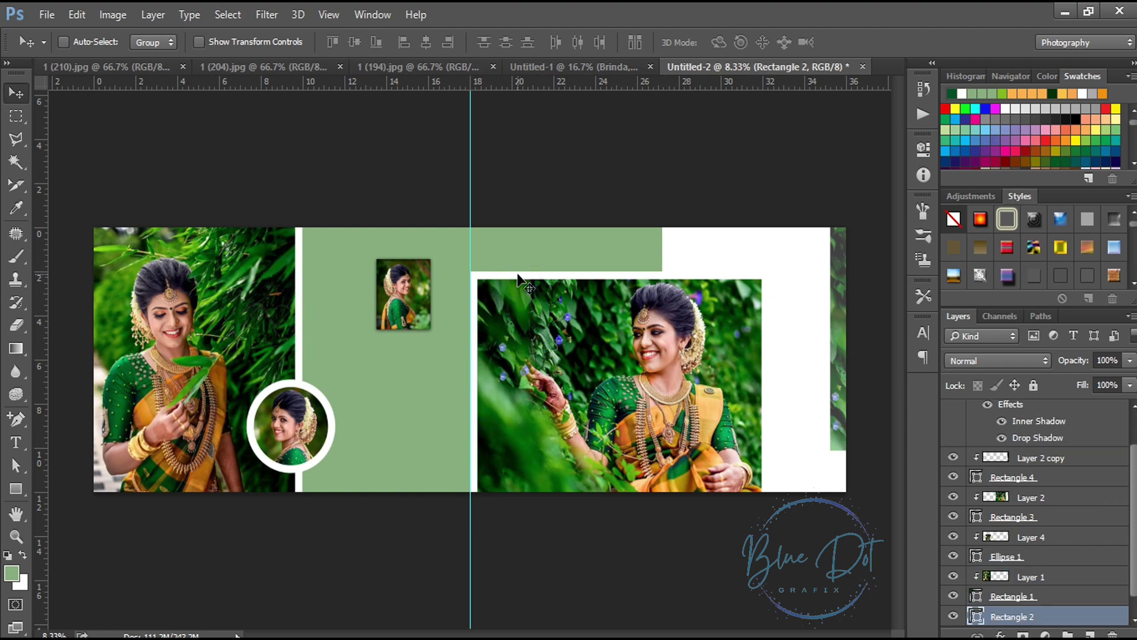
# Set Rectangle 3's white stroke to 30 pt and return to the Untitled-1 magazine cover.
pyautogui.click(13, 491)
pyautogui.keyDown('ctrl'); pyautogui.click(686, 430); pyautogui.keyUp('ctrl')
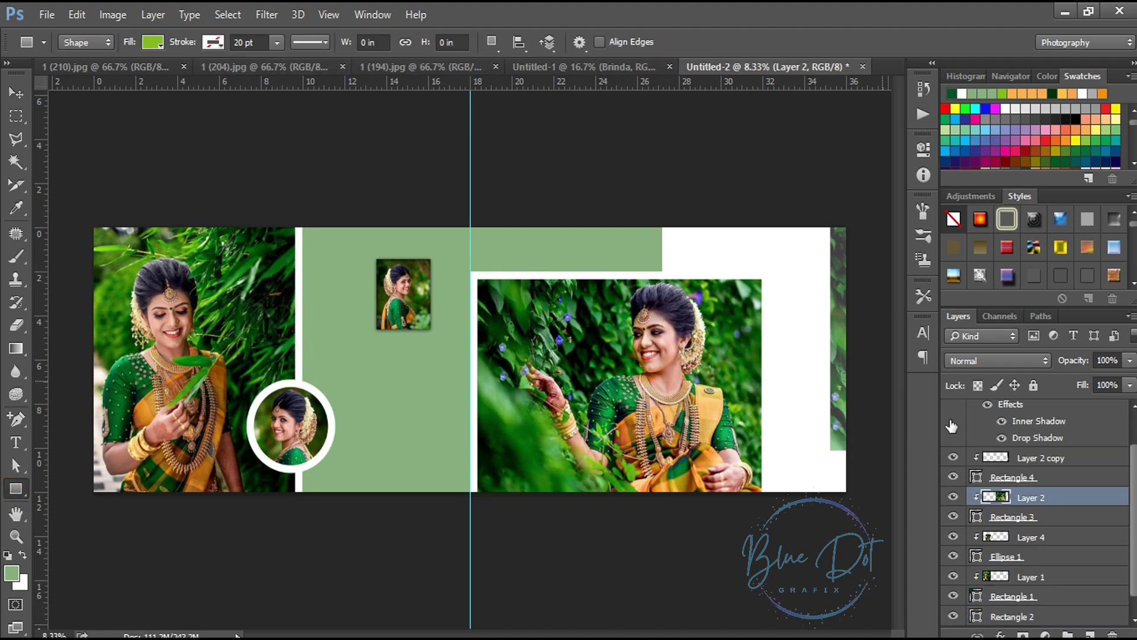
pyautogui.click(1011, 514)
pyautogui.doubleClick(244, 41)
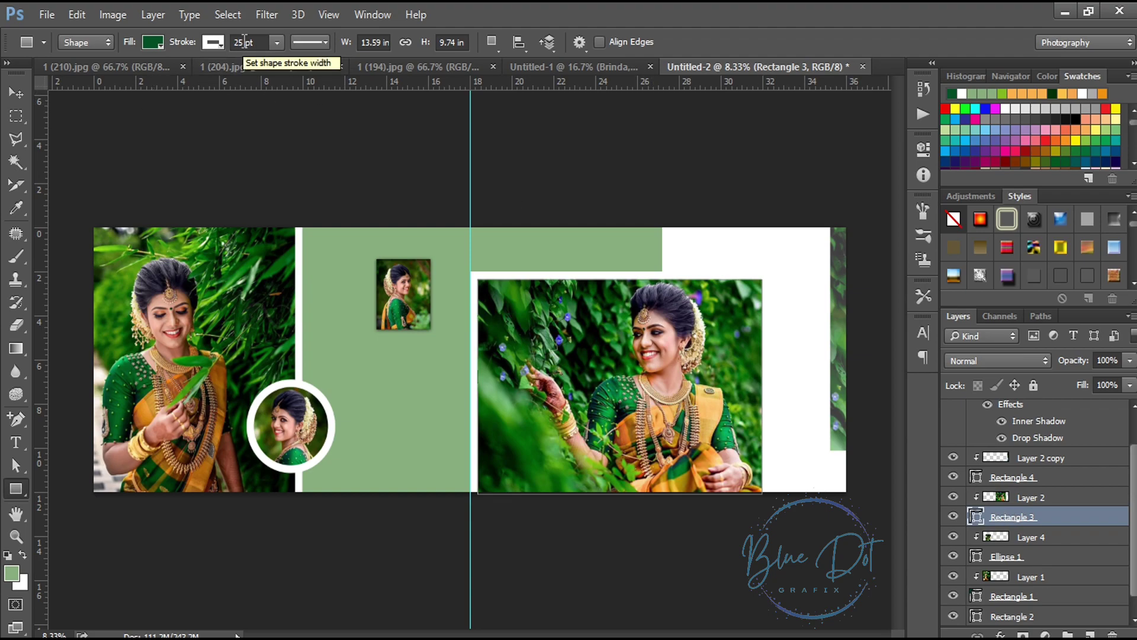
pyautogui.write('30')
pyautogui.press('Return')
pyautogui.press('Return')
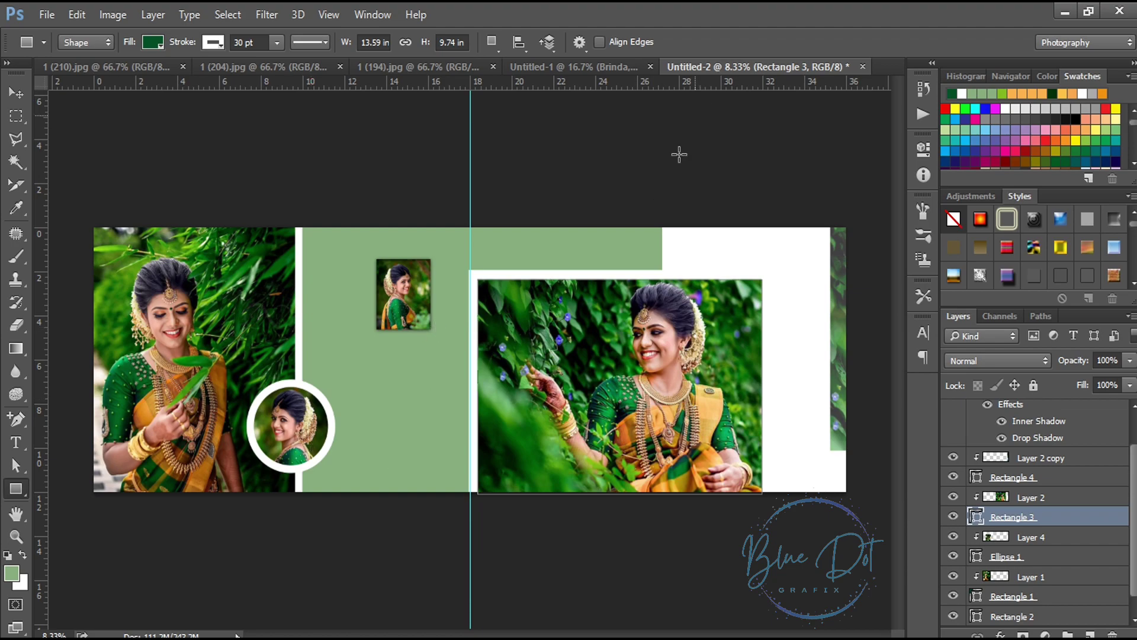
pyautogui.click(571, 67)
# Copy the 'sa' leaf layer into the banner, stack it on top, and place it along the top edge.
pyautogui.press('v')
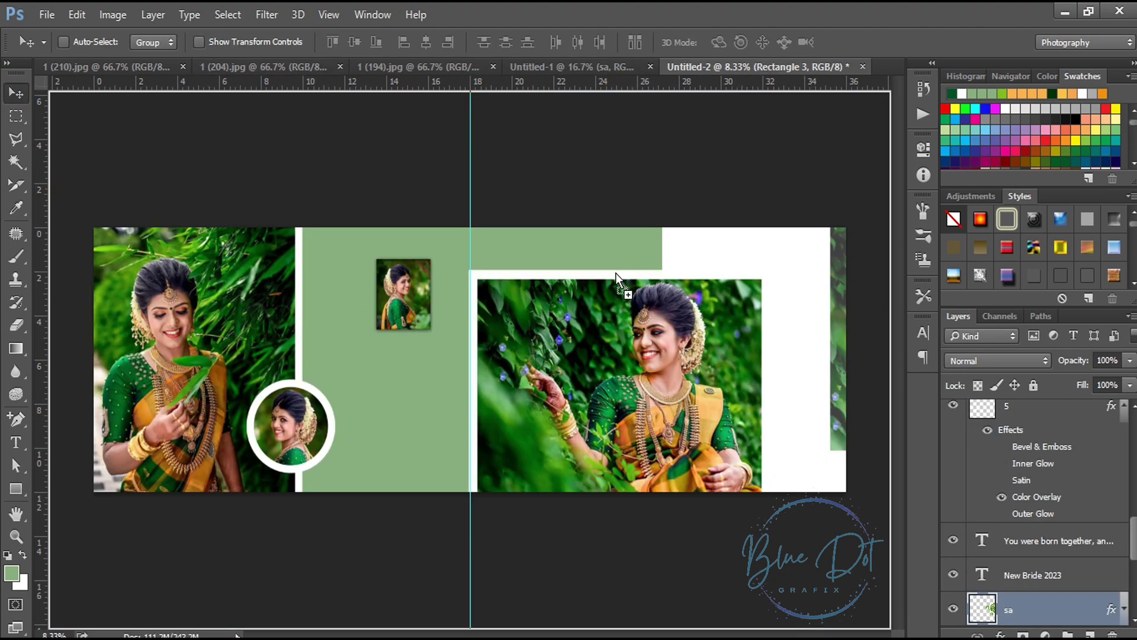
pyautogui.moveTo(658, 365); pyautogui.dragTo(616, 273)
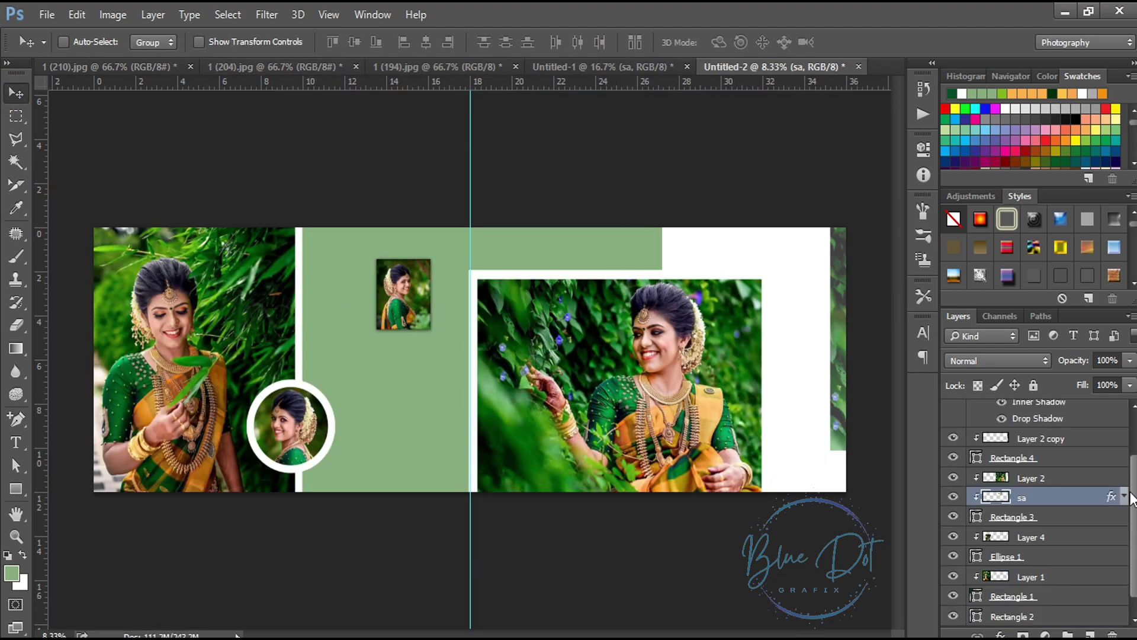
pyautogui.moveTo(1030, 500)
pyautogui.mouseDown()
pyautogui.moveTo(1031, 428)
pyautogui.moveTo(1038, 437)
pyautogui.mouseUp()
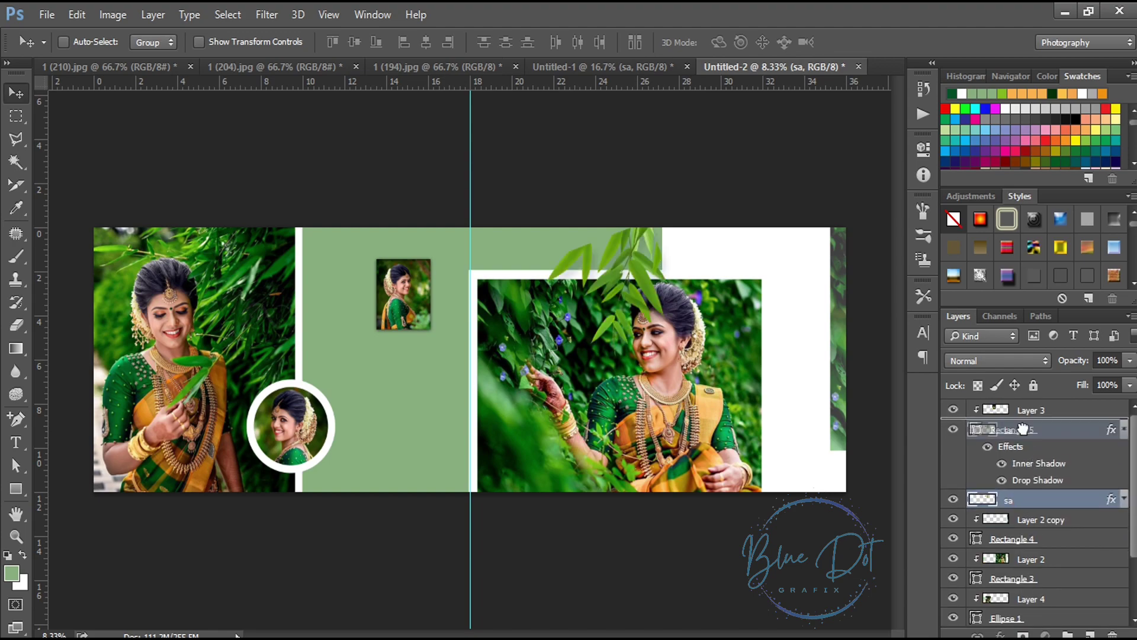
pyautogui.moveTo(1029, 498); pyautogui.dragTo(1020, 408)
pyautogui.moveTo(631, 207)
pyautogui.mouseDown()
pyautogui.moveTo(613, 235)
pyautogui.moveTo(585, 238)
pyautogui.moveTo(595, 245)
pyautogui.mouseUp()
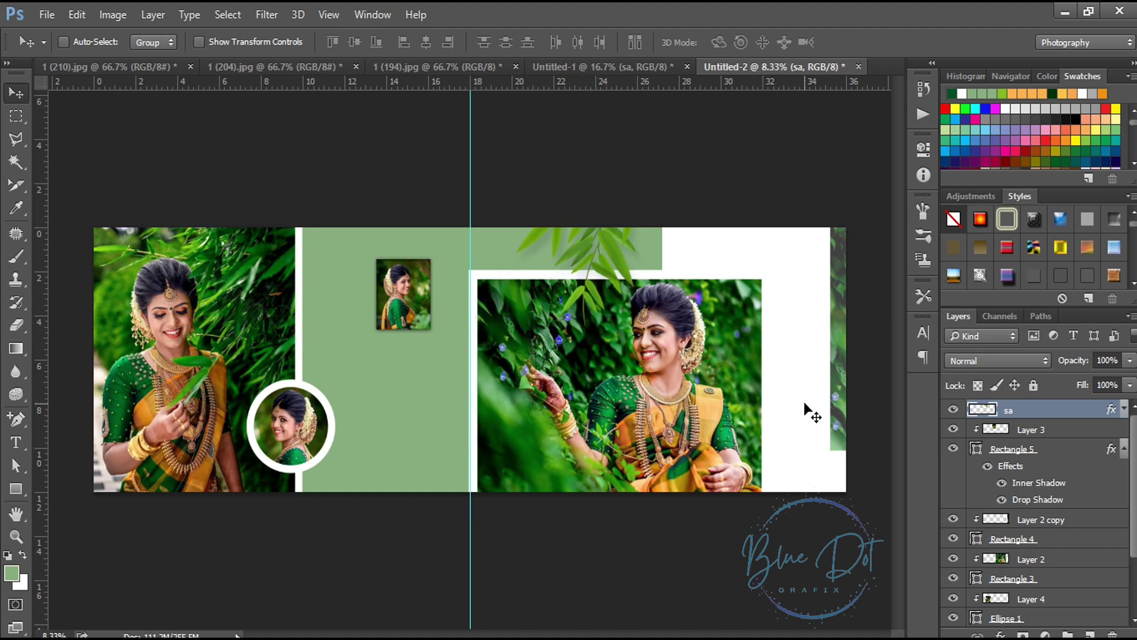
# Bring The Other Bride title and the quote boxes from the cover into the banner.
pyautogui.click(605, 66)
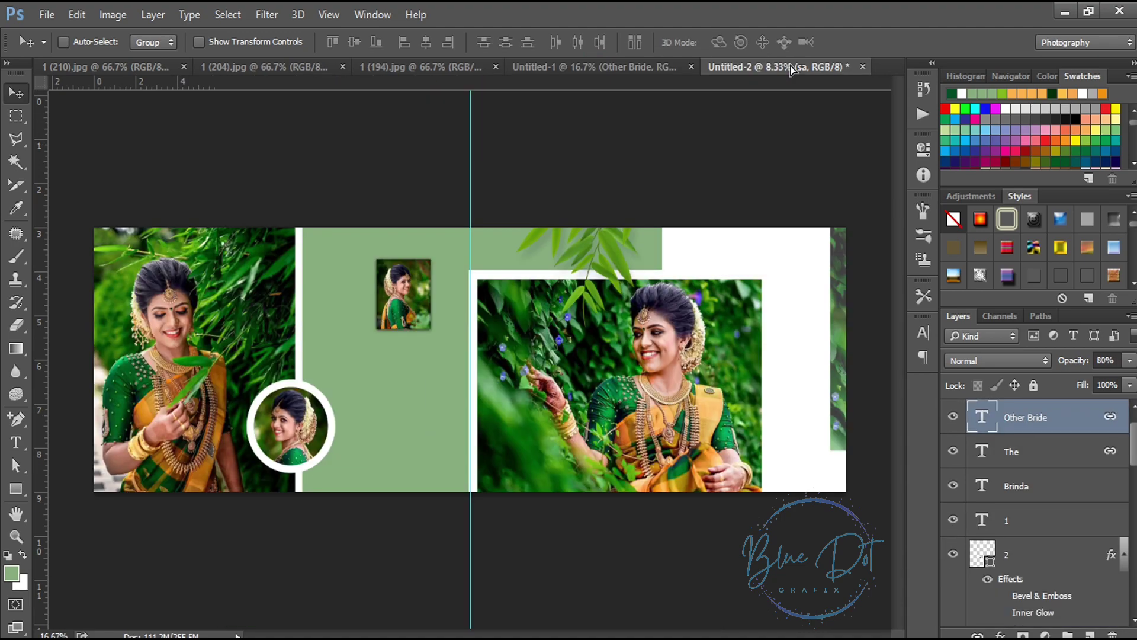
pyautogui.moveTo(388, 172); pyautogui.dragTo(750, 250)
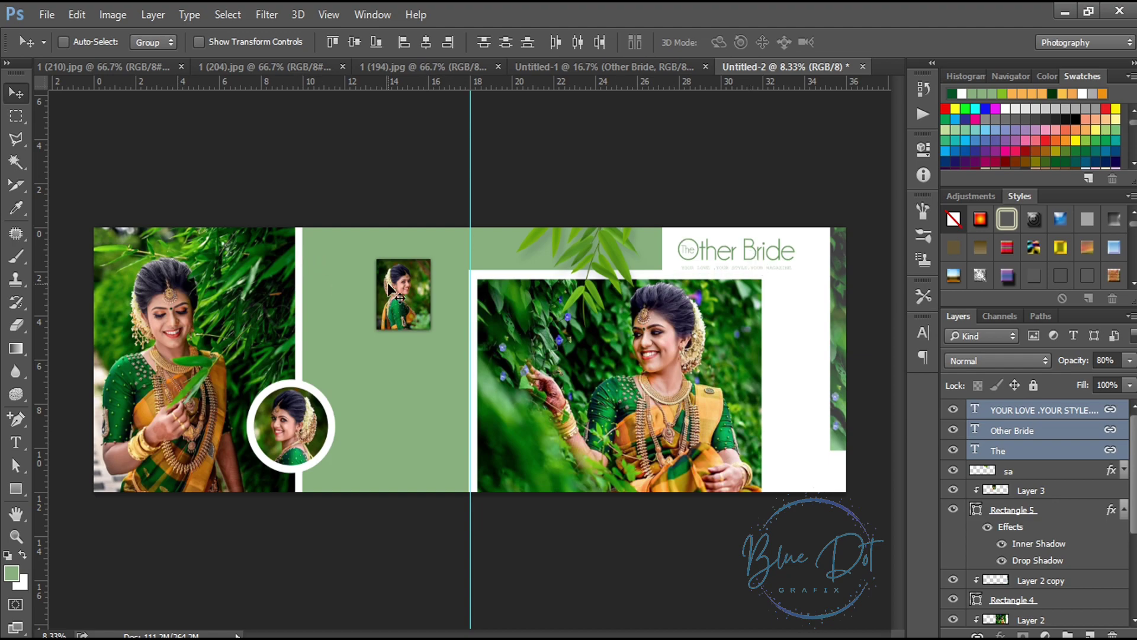
pyautogui.press('ctrl')
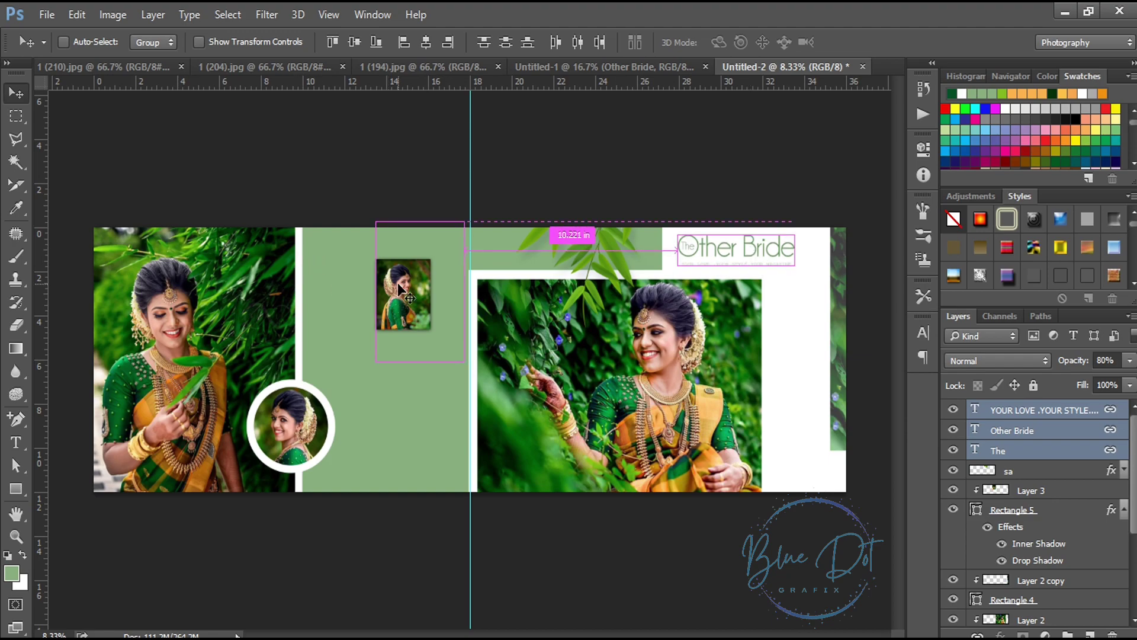
pyautogui.click(554, 67)
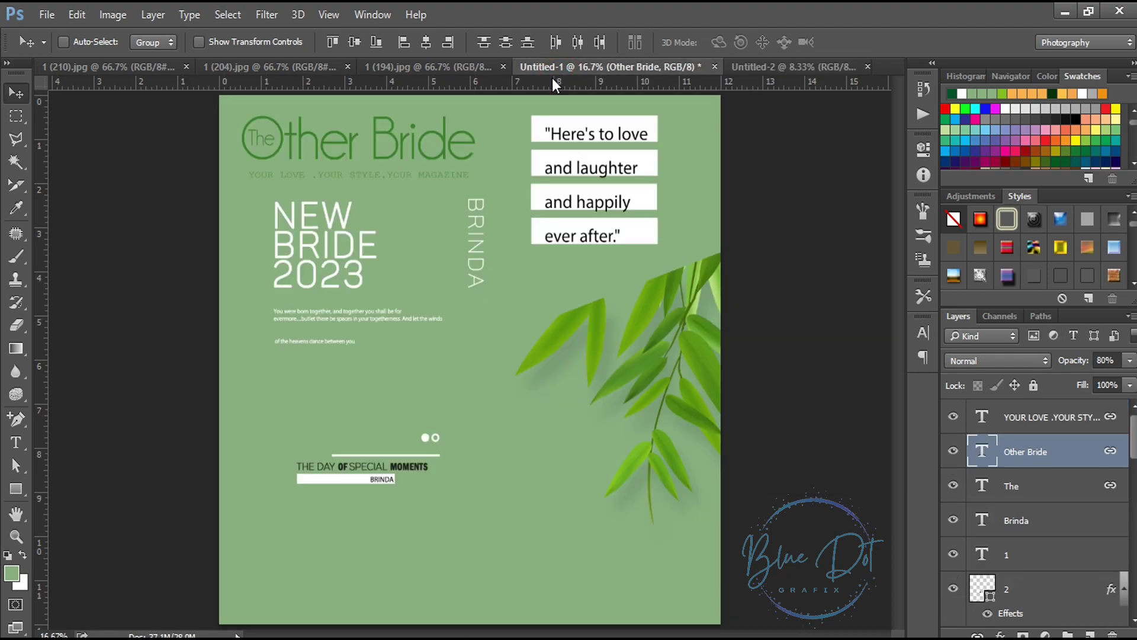
pyautogui.moveTo(576, 176)
pyautogui.mouseDown()
pyautogui.moveTo(780, 349)
pyautogui.moveTo(762, 336)
pyautogui.mouseUp()
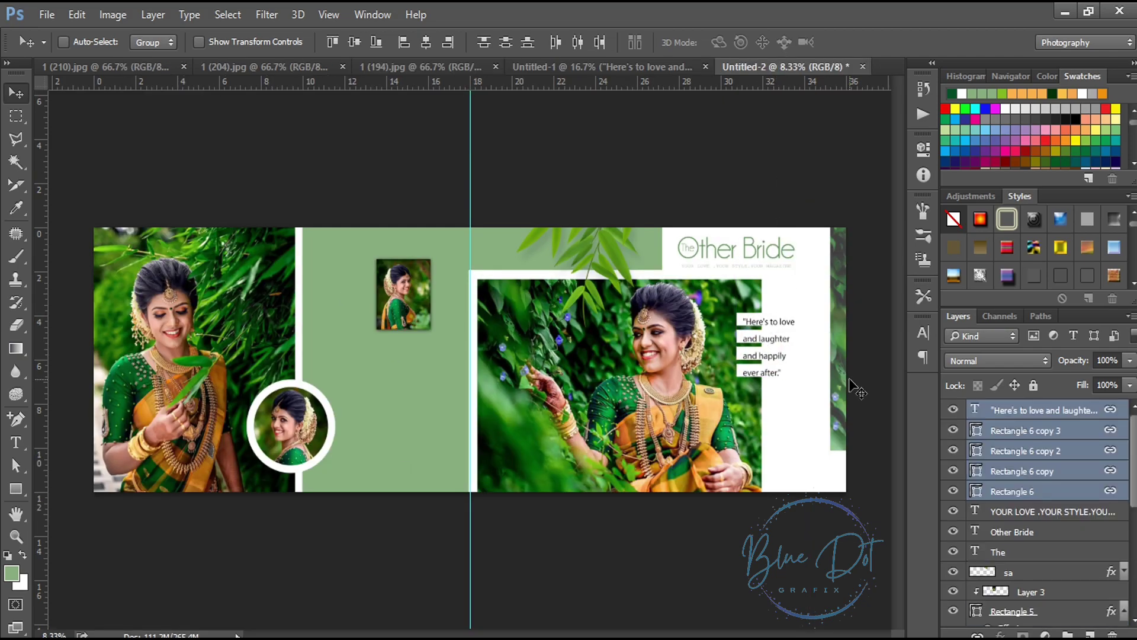
pyautogui.hotkey('shift', 'Up')
pyautogui.hotkey('shift', 'Up')
pyautogui.hotkey('shift', 'Up')
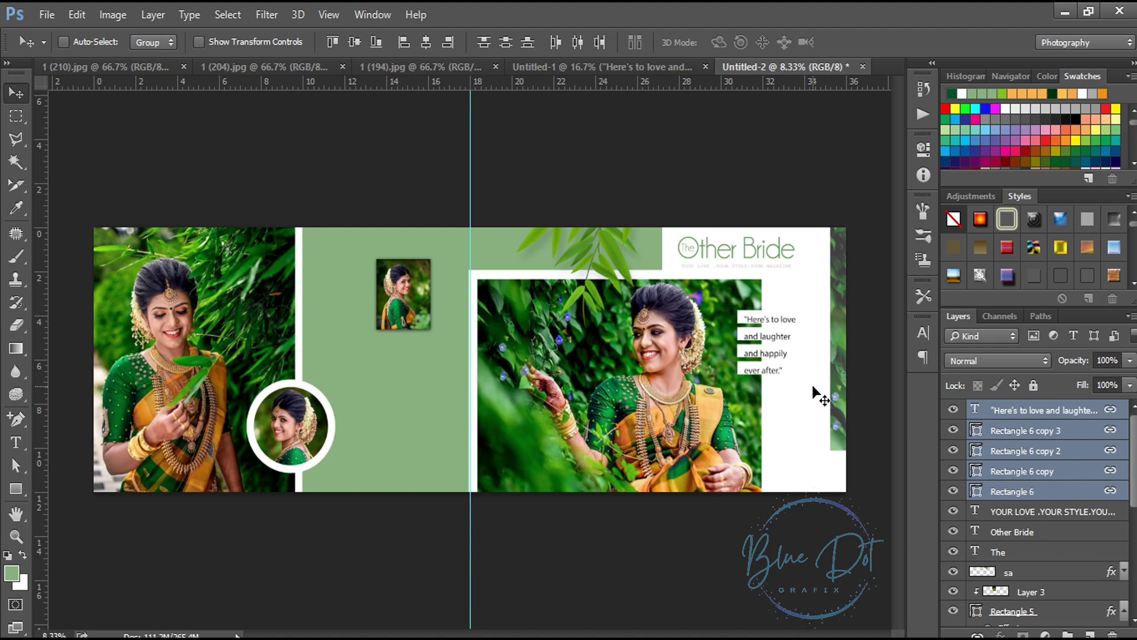
# Copy the BRINDA and NEW BRIDE 2023 text from the cover into the banner.
pyautogui.click(635, 66)
pyautogui.moveTo(477, 261); pyautogui.dragTo(307, 284)
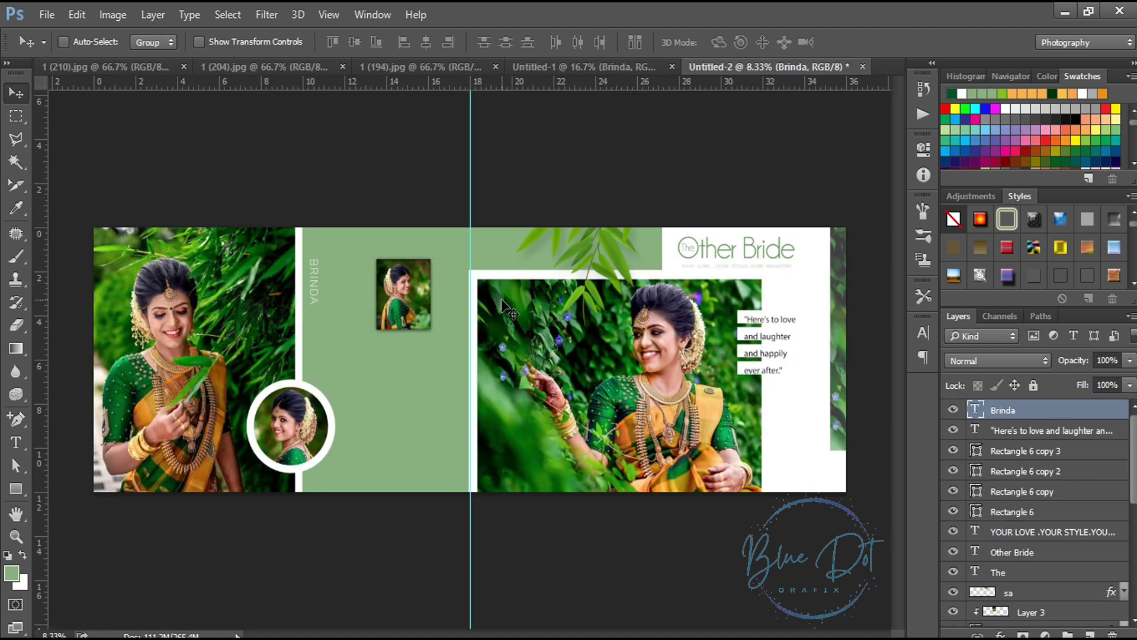
pyautogui.click(547, 64)
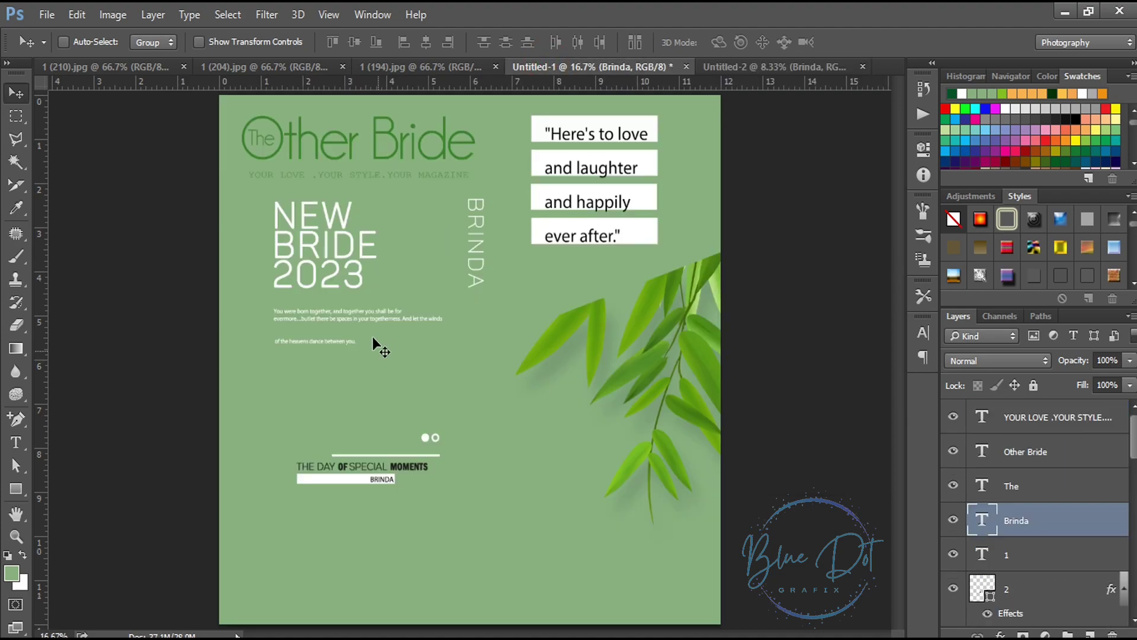
pyautogui.moveTo(376, 342)
pyautogui.mouseDown()
pyautogui.moveTo(763, 63)
pyautogui.moveTo(406, 381)
pyautogui.mouseUp()
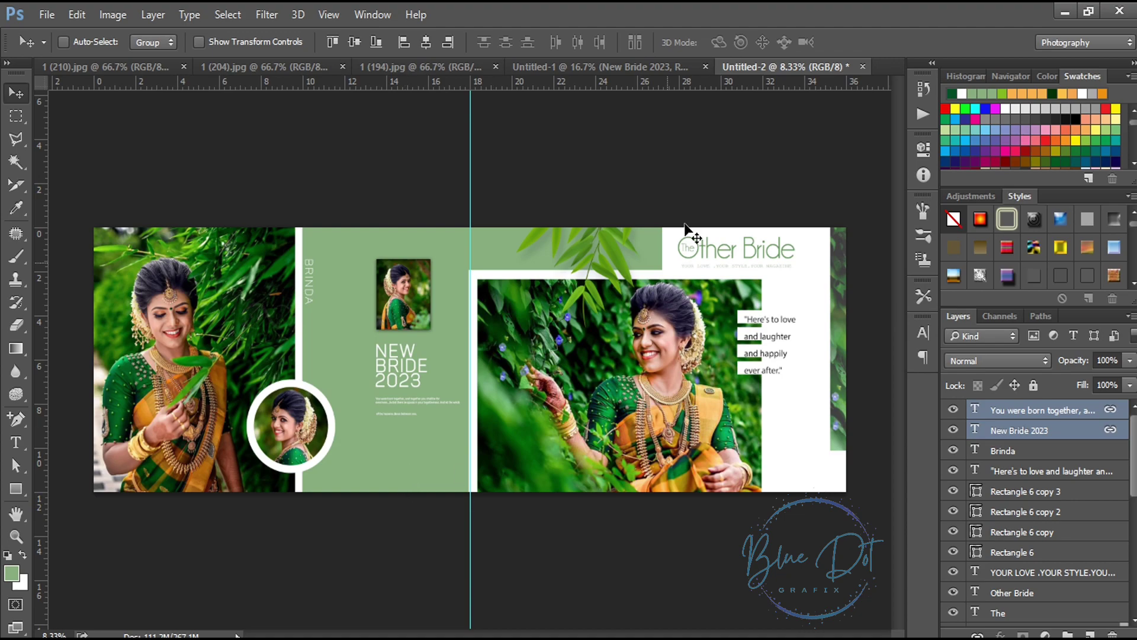
# Add THE DAY OF SPECIAL MOMENTS text, nudge it up, and duplicate the top leaf to the lower right.
pyautogui.click(620, 66)
pyautogui.click(374, 478)
pyautogui.moveTo(375, 479)
pyautogui.mouseDown()
pyautogui.moveTo(763, 66)
pyautogui.moveTo(413, 456)
pyautogui.moveTo(420, 466)
pyautogui.mouseUp()
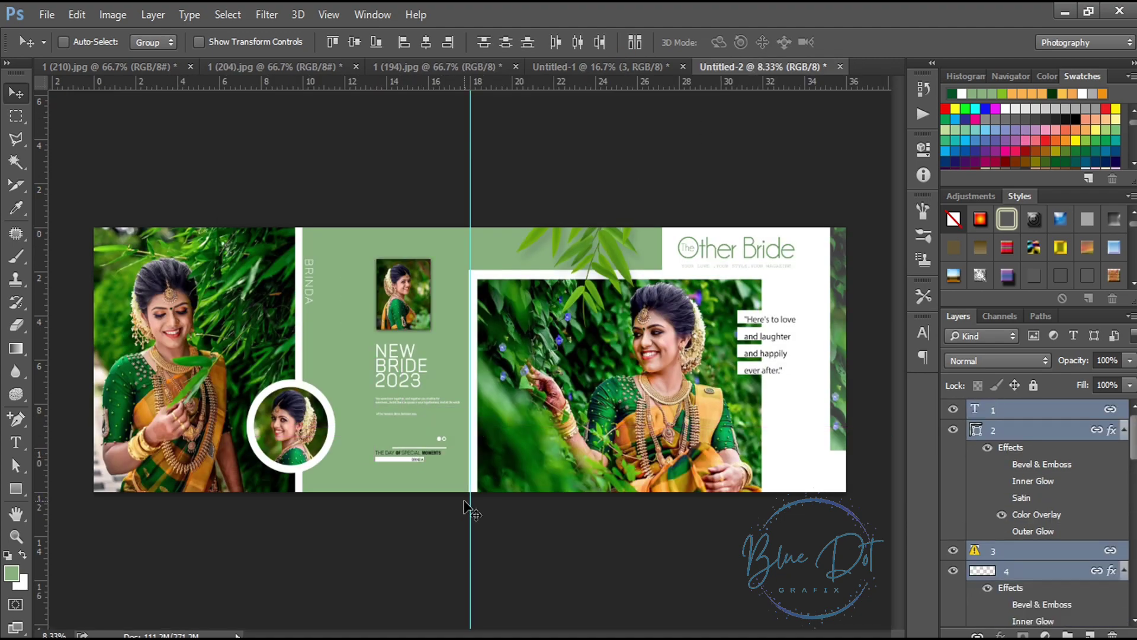
pyautogui.hotkey('shift', 'Up')
pyautogui.hotkey('shift', 'Up')
pyautogui.hotkey('shift', 'Up')
pyautogui.hotkey('shift', 'Up')
pyautogui.hotkey('shift', 'Up')
pyautogui.hotkey('shift', 'Up')
pyautogui.hotkey('shift', 'Up')
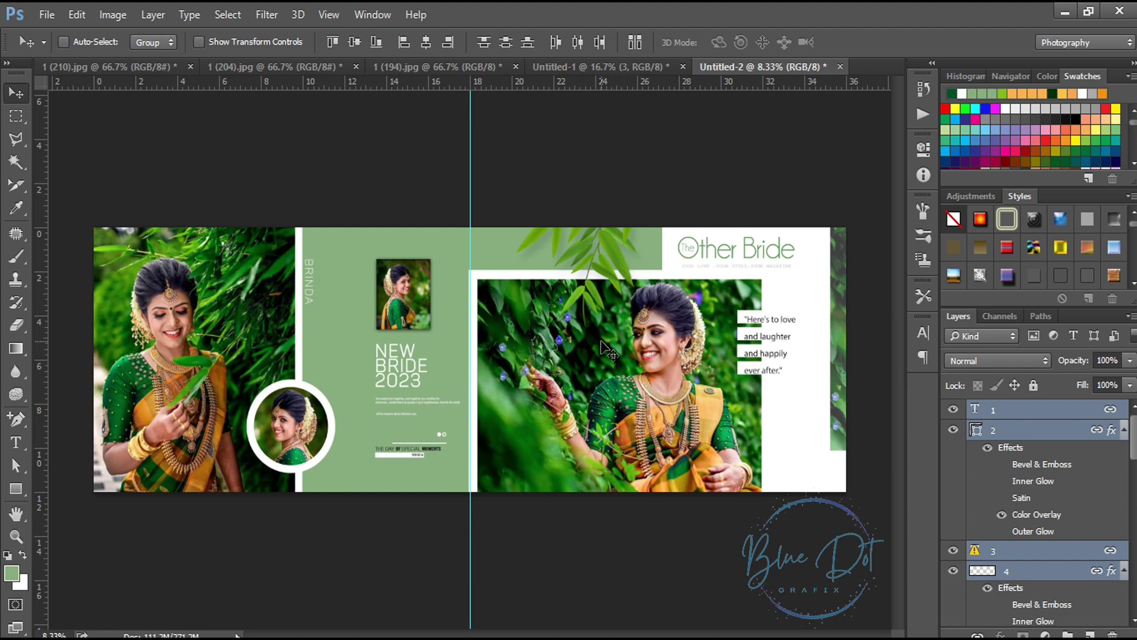
pyautogui.moveTo(599, 259); pyautogui.dragTo(765, 426)
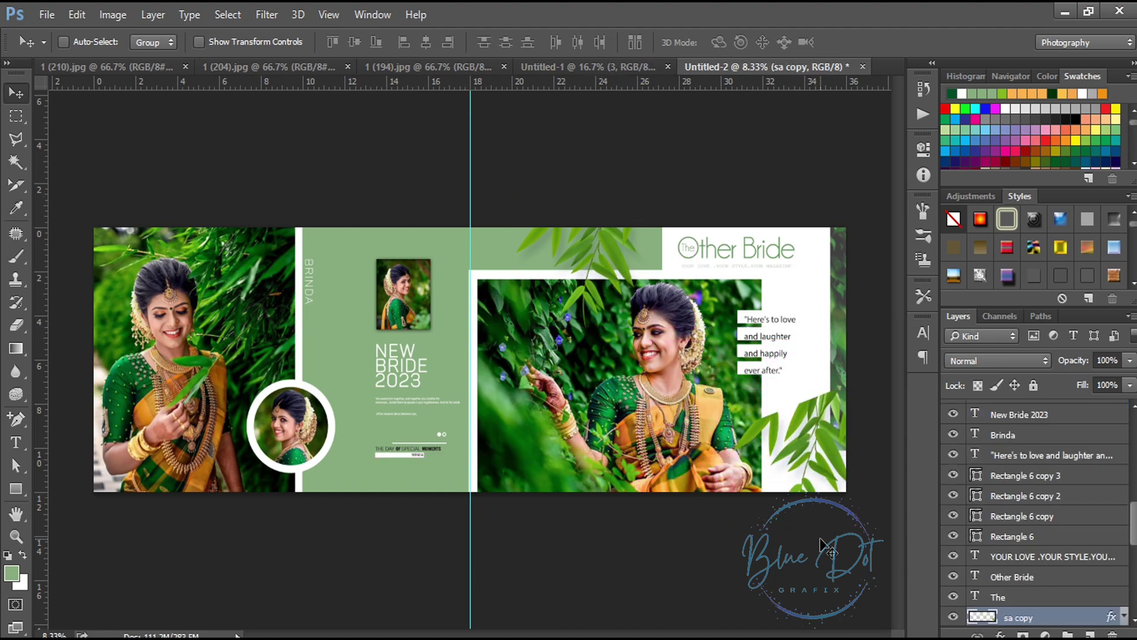
# Flip the leaf copy horizontally and vertically and rotate it to lean into the corner.
pyautogui.hotkey('ctrl', 't')
pyautogui.rightClick(814, 442)
pyautogui.click(824, 413)
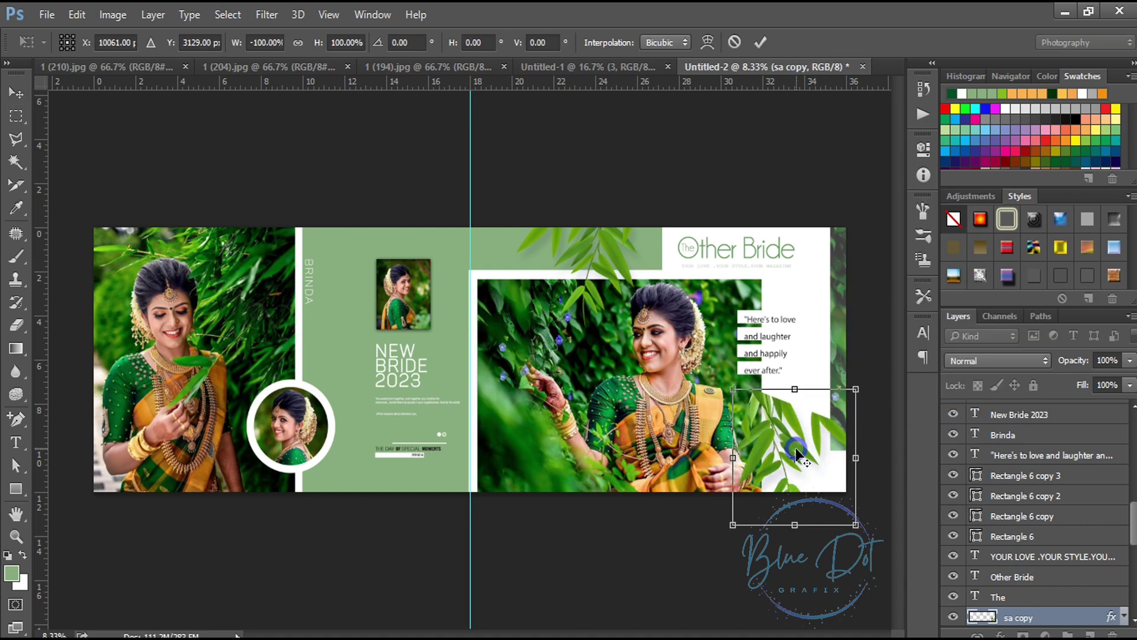
pyautogui.rightClick(797, 453)
pyautogui.click(824, 439)
pyautogui.moveTo(777, 468); pyautogui.dragTo(793, 502)
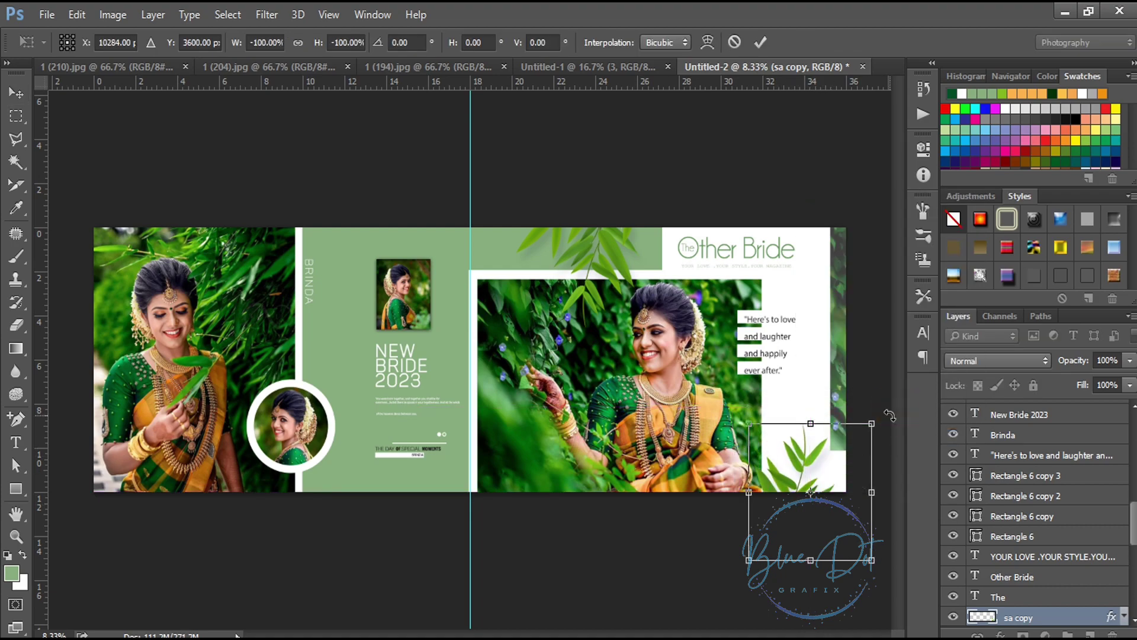
pyautogui.moveTo(890, 415)
pyautogui.mouseDown()
pyautogui.moveTo(772, 489)
pyautogui.moveTo(767, 434)
pyautogui.mouseUp()
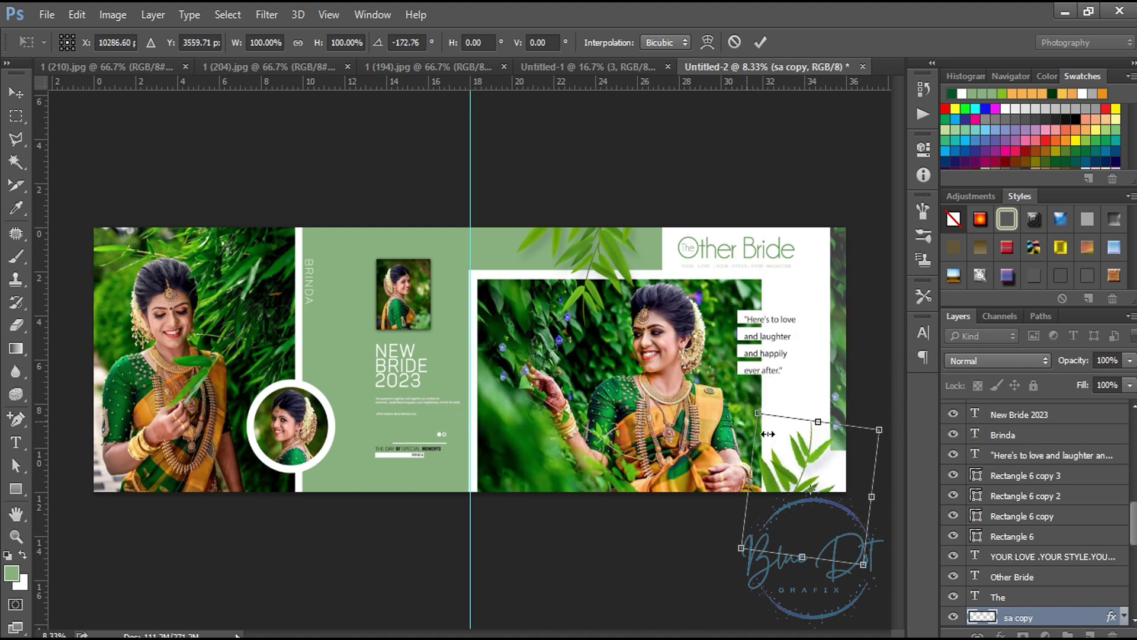
pyautogui.press('Return')
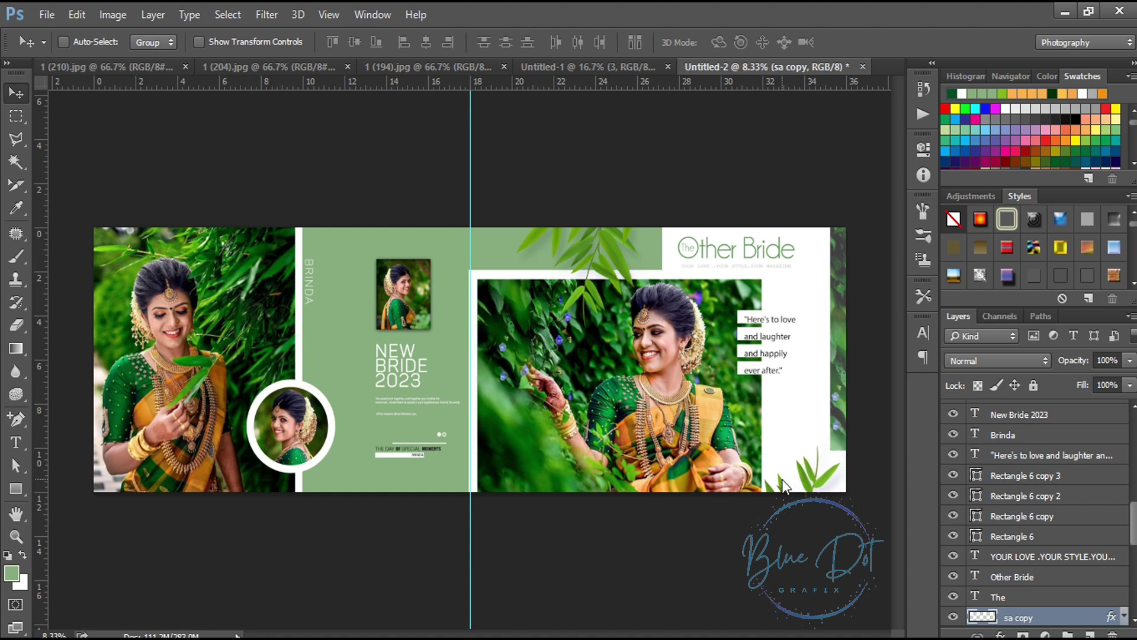
# Move the leaf down to the banner edge and shrink it to about 45%.
pyautogui.moveTo(782, 479); pyautogui.dragTo(794, 519)
pyautogui.hotkey('ctrl', 't')
pyautogui.moveTo(877, 450)
pyautogui.mouseDown()
pyautogui.moveTo(845, 483)
pyautogui.moveTo(829, 447)
pyautogui.moveTo(779, 487)
pyautogui.mouseUp()
pyautogui.press('Return')
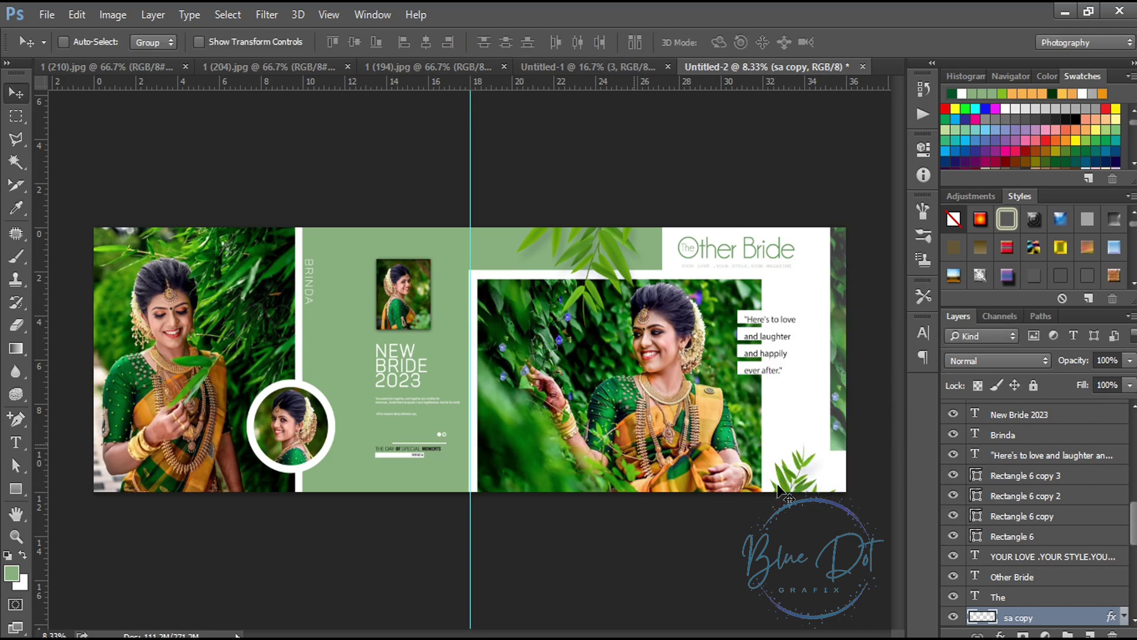
pyautogui.scroll(2, 559, 435)
pyautogui.scroll(-1, 559, 435)
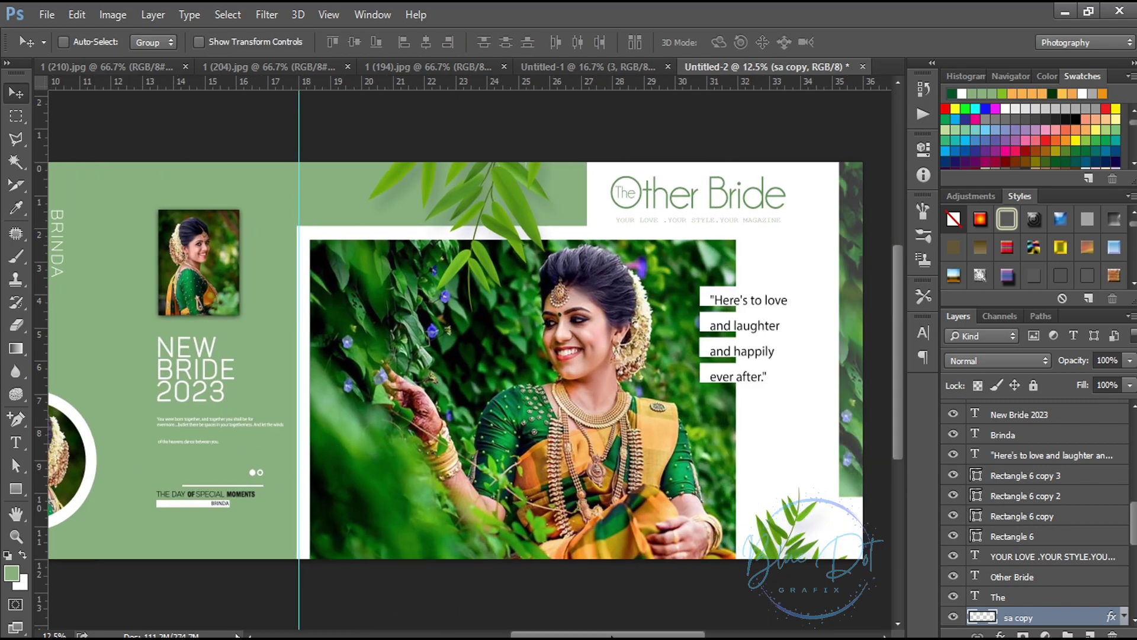
pyautogui.hscroll(-5, 470, 355)
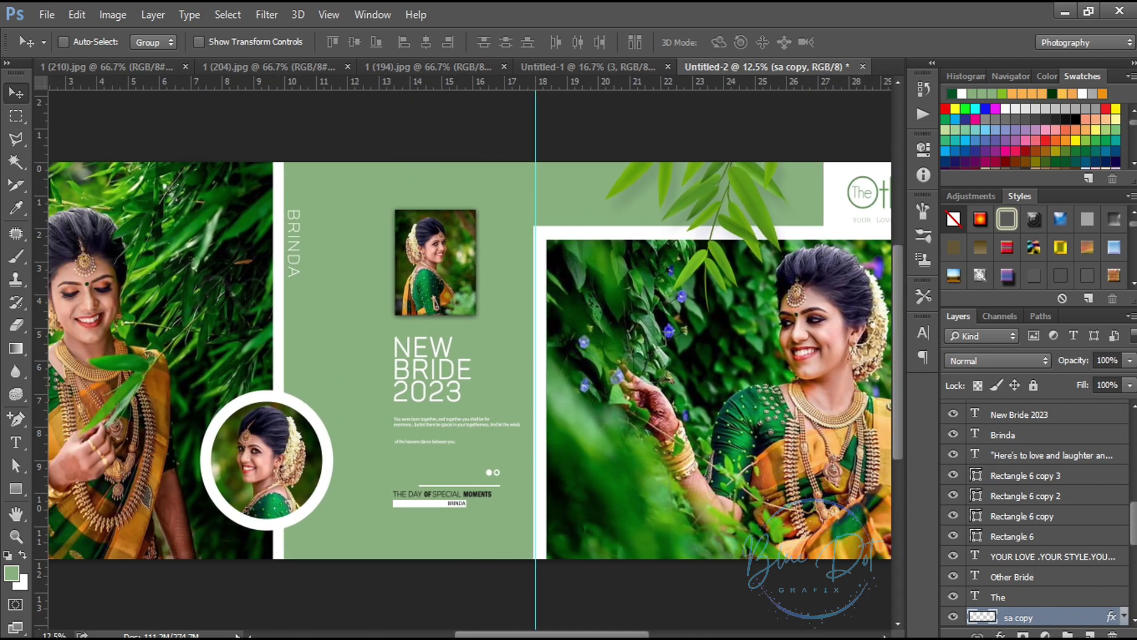
pyautogui.hscroll(-2, 470, 356)
pyautogui.hscroll(1, 470, 356)
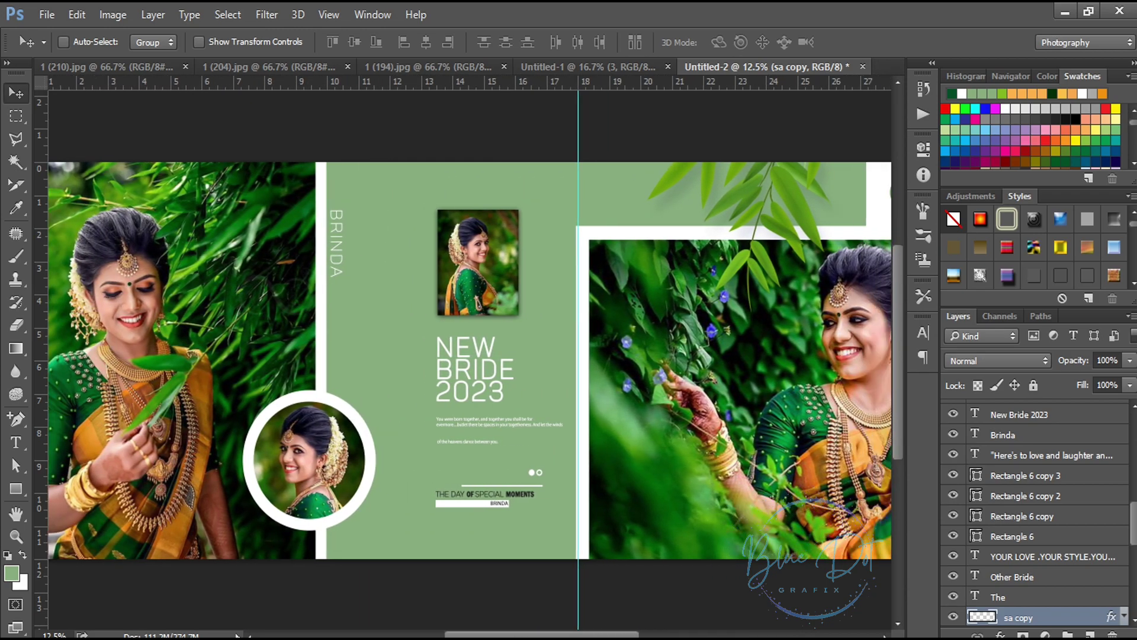
pyautogui.hscroll(1, 470, 356)
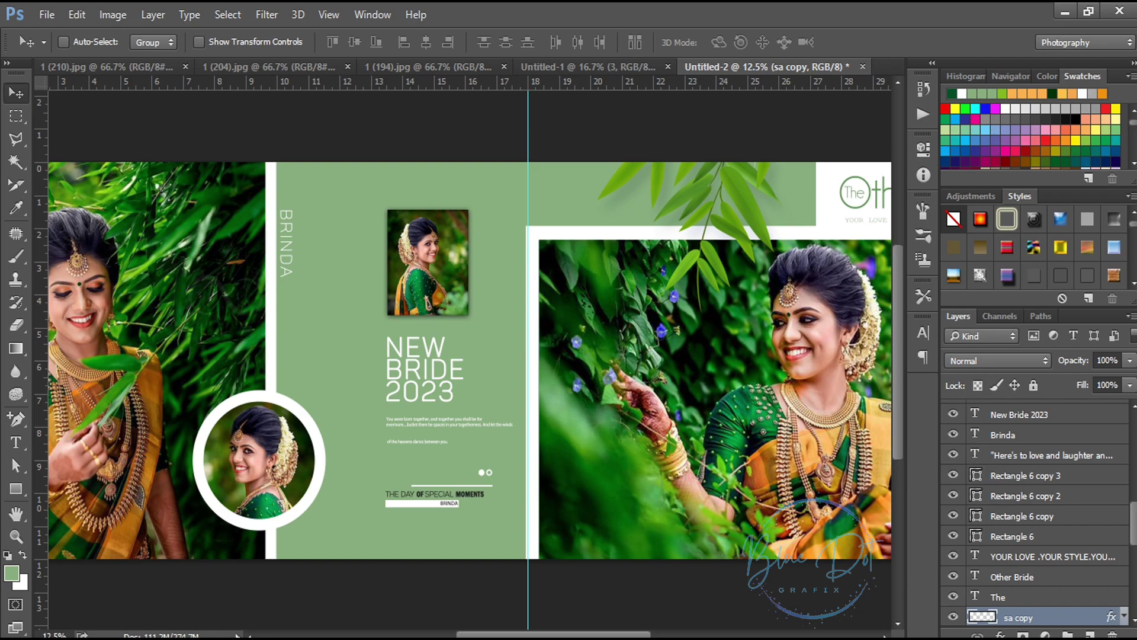
pyautogui.hscroll(2, 470, 355)
pyautogui.scroll(-1, 523, 361)
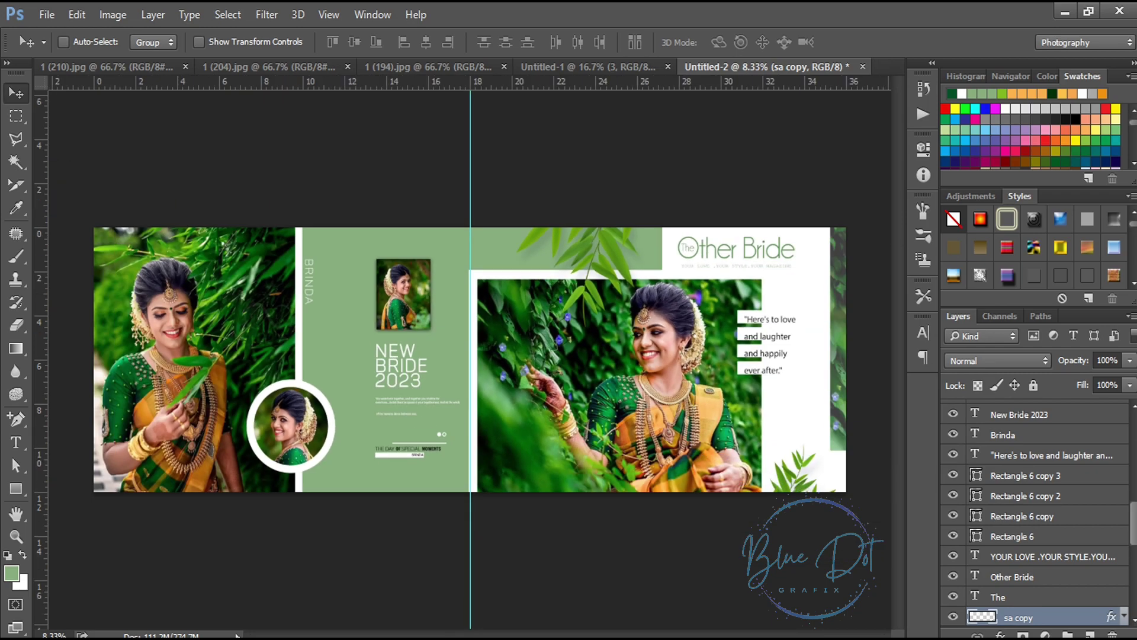
# Move the quote text up slightly.
pyautogui.keyDown('ctrl'); pyautogui.click(764, 329); pyautogui.keyUp('ctrl')
pyautogui.moveTo(764, 329); pyautogui.dragTo(764, 320)
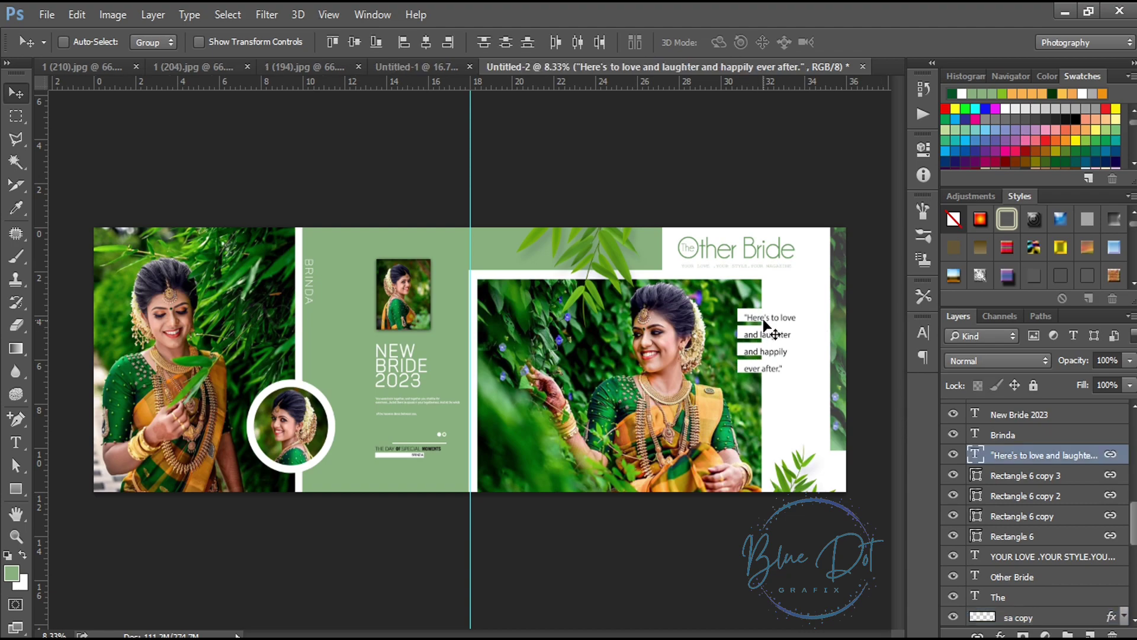
pyautogui.hotkey('shift', 'Up')
pyautogui.hotkey('shift', 'Up')
pyautogui.hotkey('shift', 'Up')
pyautogui.hotkey('shift', 'Up')
pyautogui.hotkey('shift', 'Up')
pyautogui.hotkey('shift', 'Up')
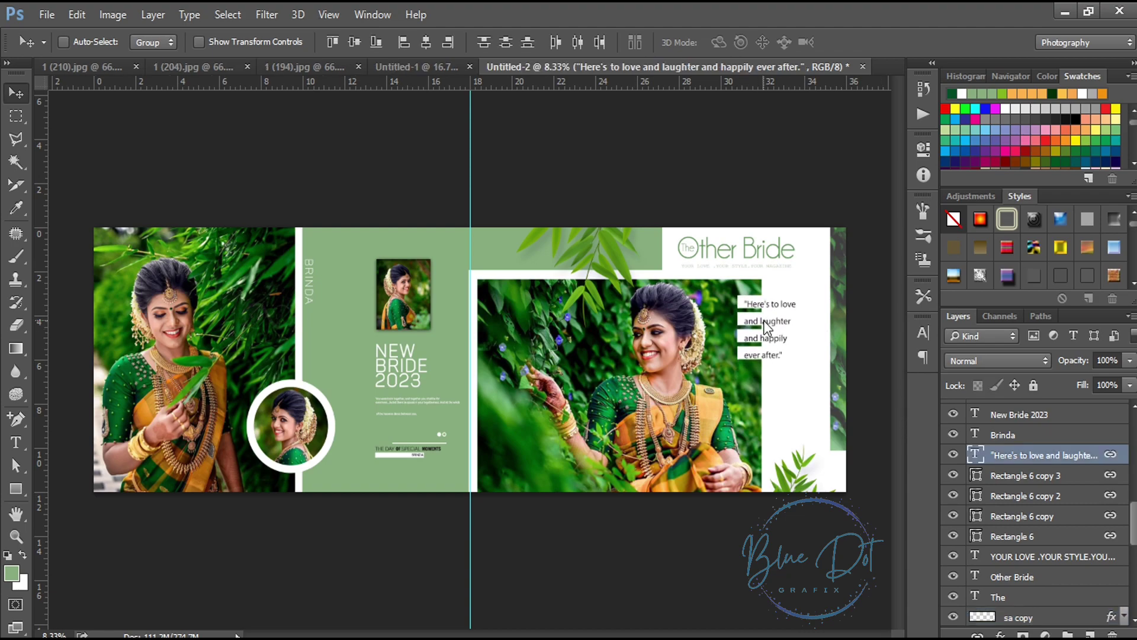
# Make the white stroke ring on Ellipse 1 thinner.
pyautogui.keyDown('ctrl'); pyautogui.click(296, 431); pyautogui.keyUp('ctrl')
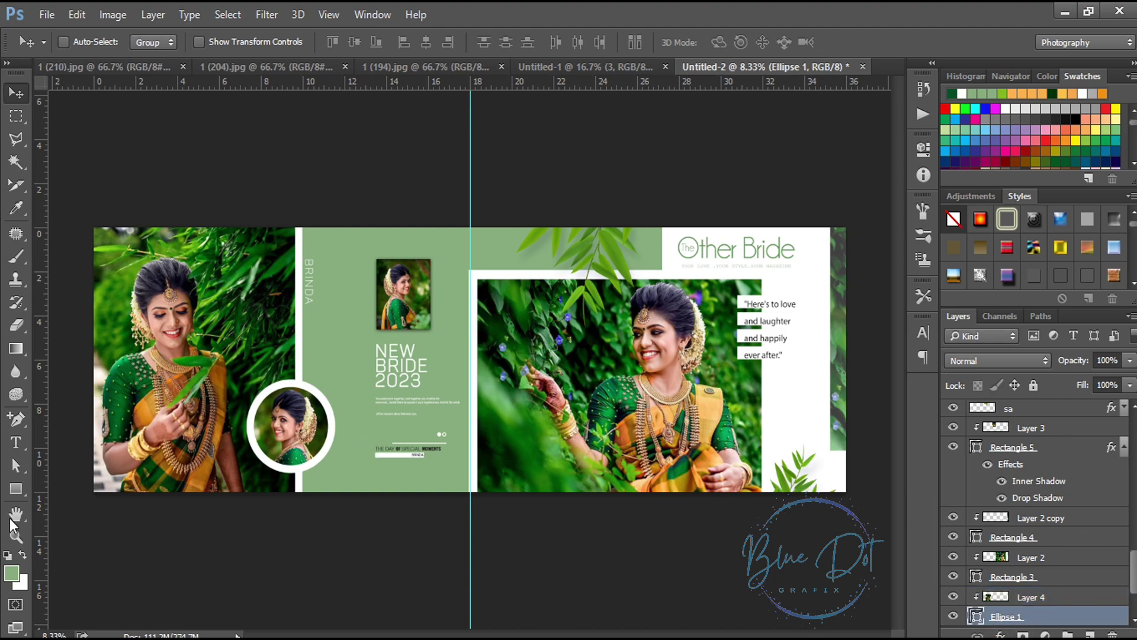
pyautogui.press('u')
pyautogui.click(310, 42)
pyautogui.click(312, 101)
pyautogui.click(313, 40)
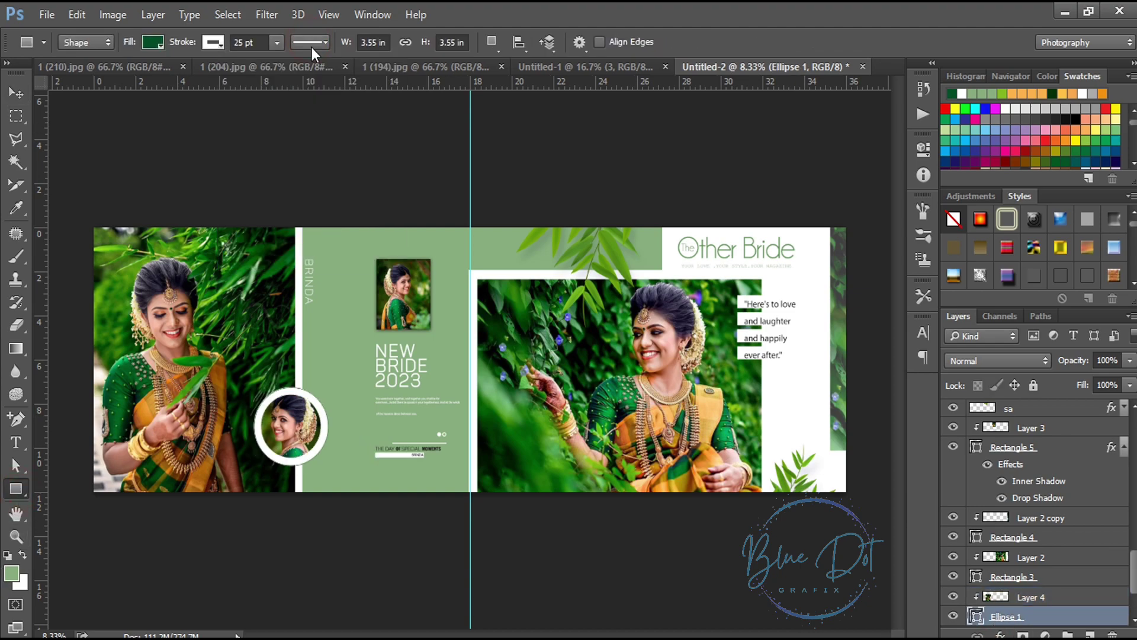
# Scale the circle portrait, Layer 4, to about 93% and recentre it in the frame.
pyautogui.hotkey('alt', ']')
pyautogui.press('v')
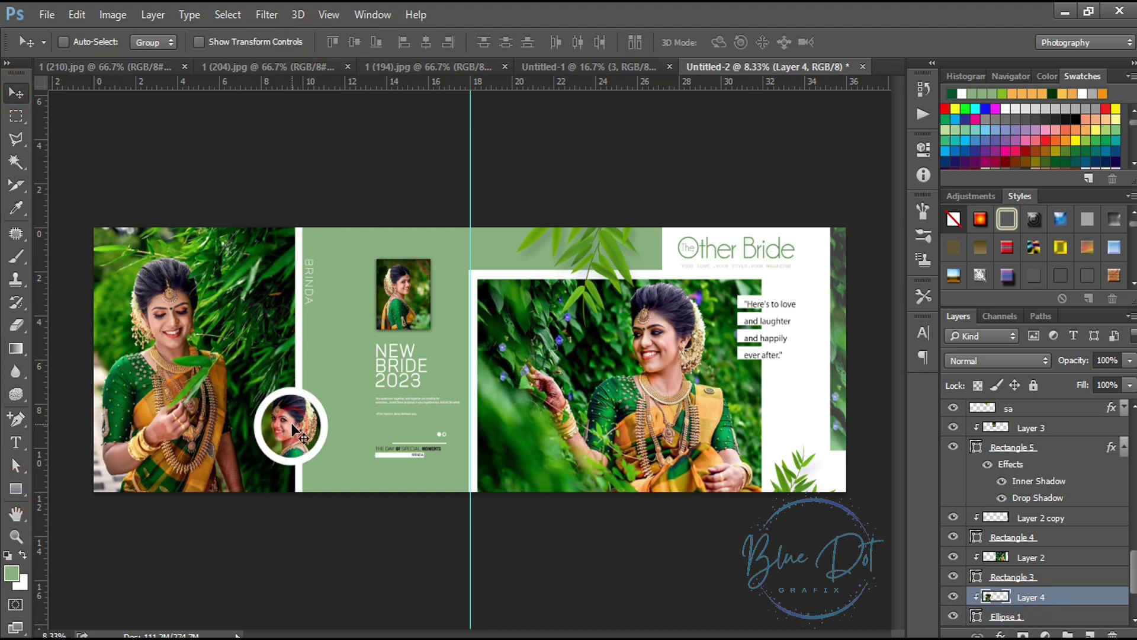
pyautogui.moveTo(291, 439); pyautogui.dragTo(292, 433)
pyautogui.hotkey('ctrl', 't')
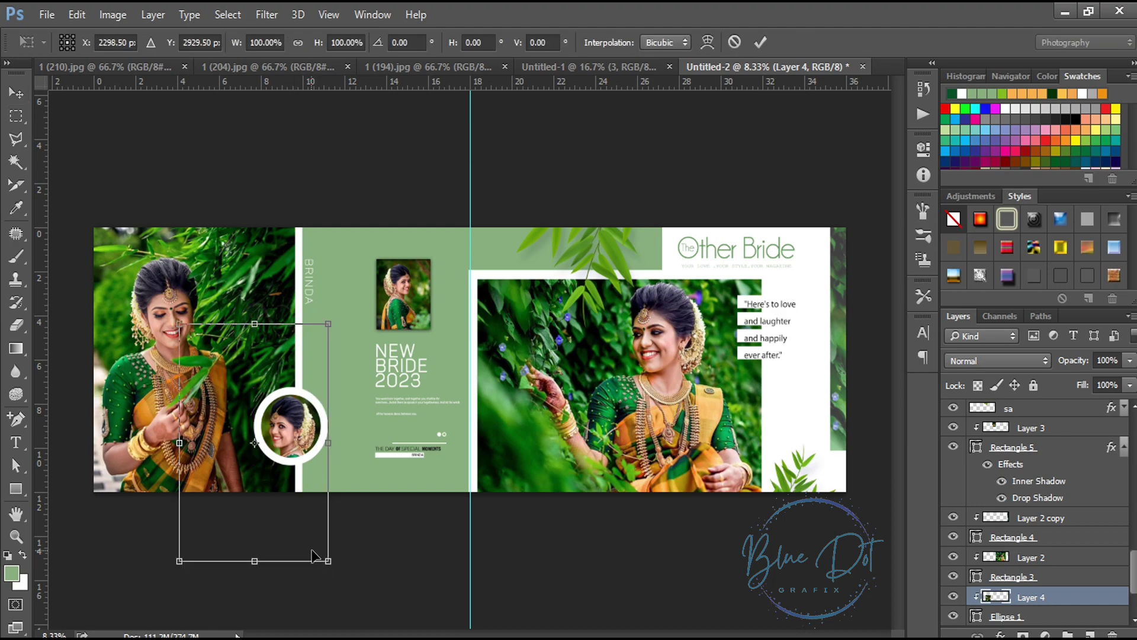
pyautogui.moveTo(179, 562); pyautogui.dragTo(188, 552)
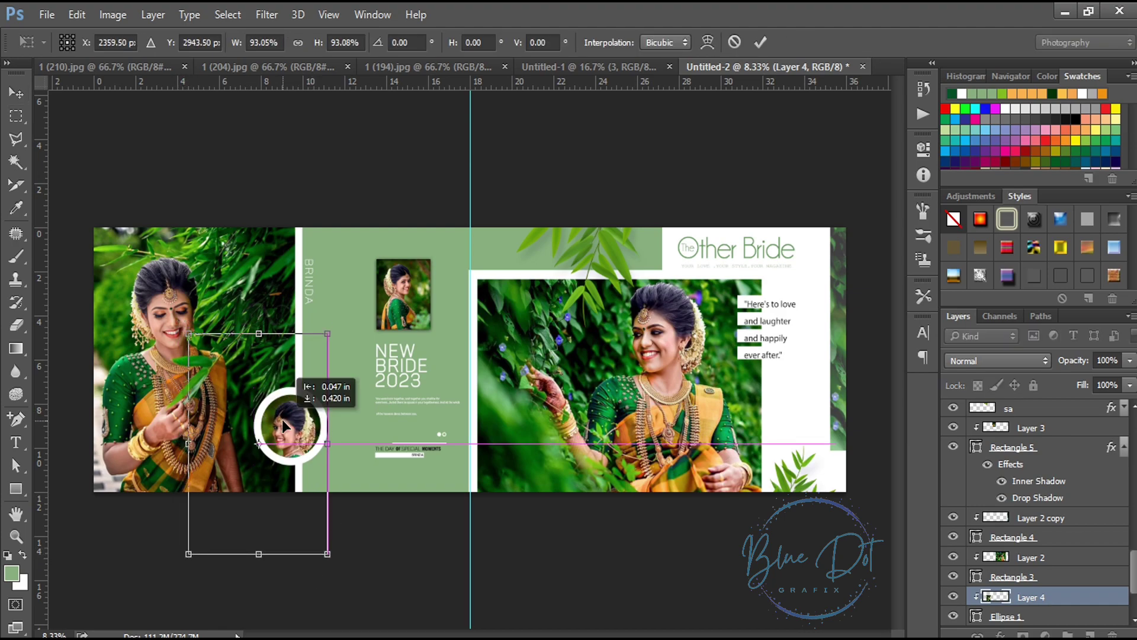
pyautogui.moveTo(259, 442); pyautogui.dragTo(257, 440)
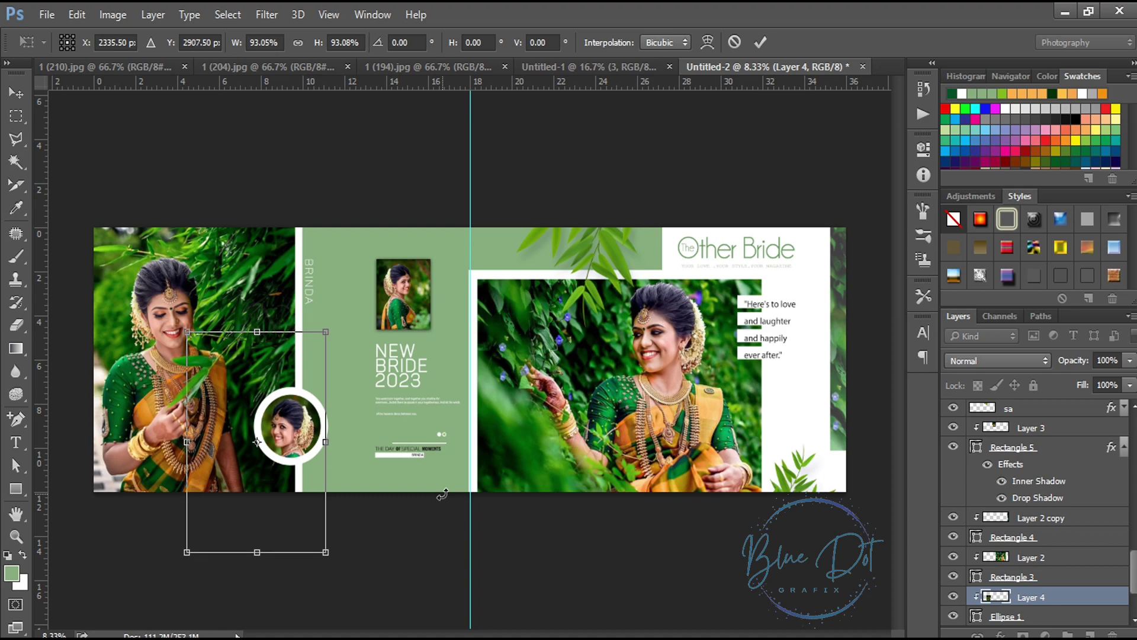
pyautogui.press('Return')
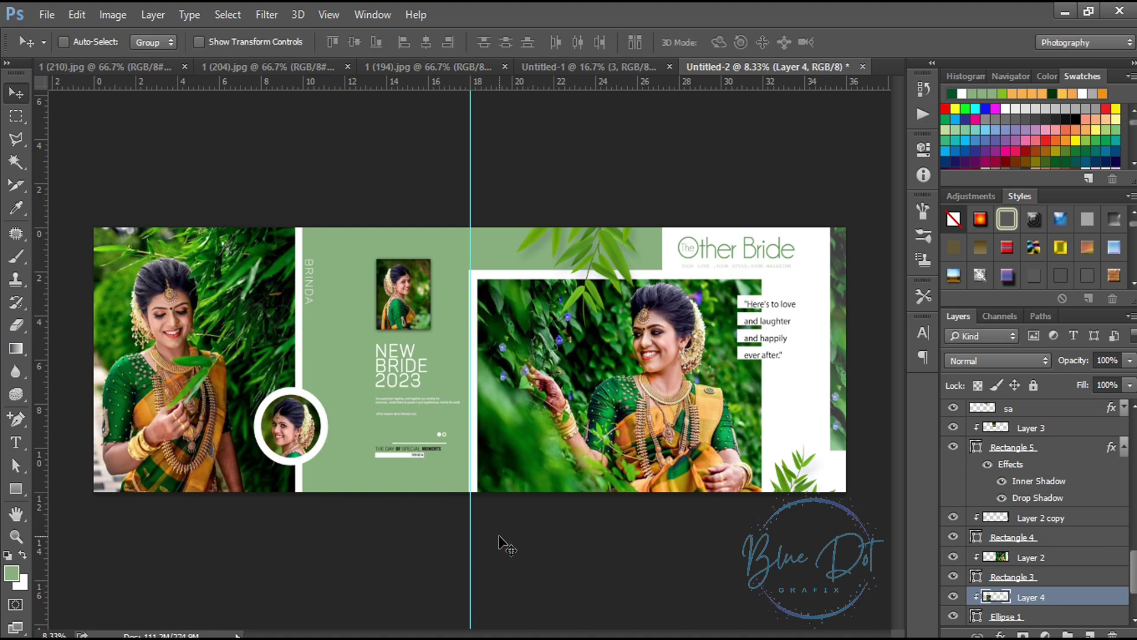
pyautogui.hotkey('ctrl', ';')
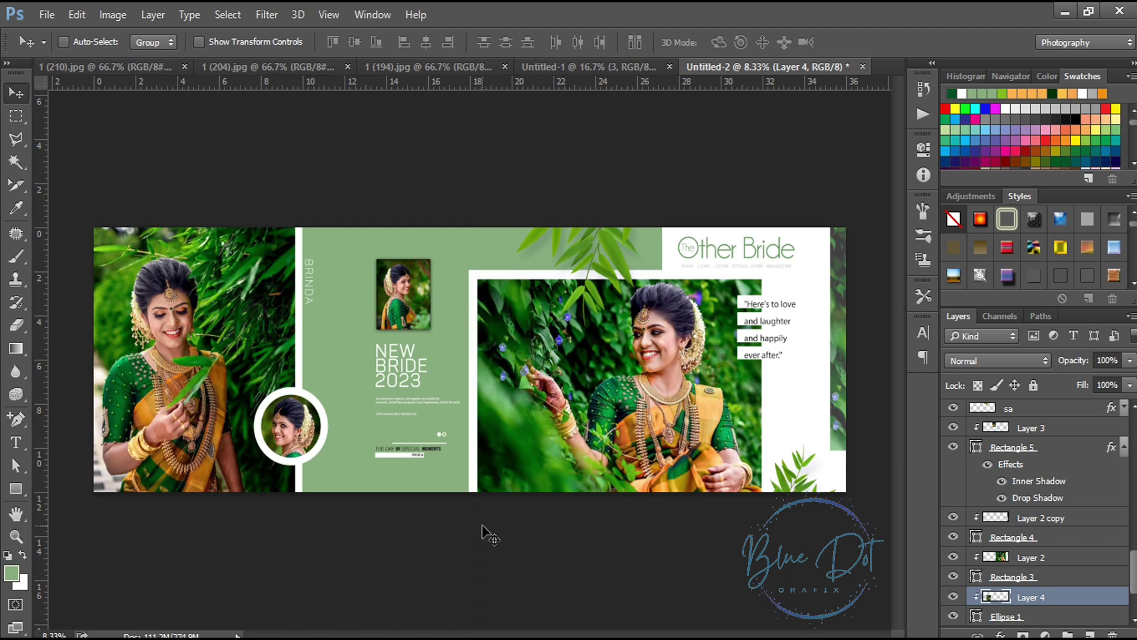
# Hide Layer 1, Layer 2, Layer 3, Layer 4 and Layer 2 copy, leaving empty green placeholders.
pyautogui.scroll(-2, 1037, 504)
pyautogui.click(952, 616)
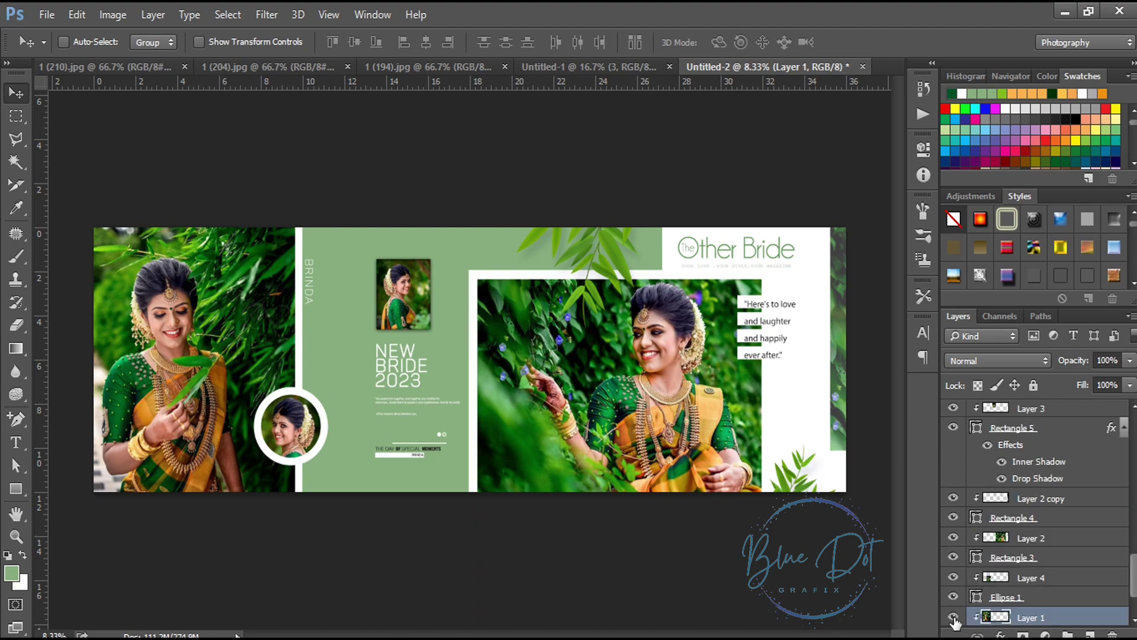
pyautogui.click(1031, 538)
pyautogui.click(1031, 408)
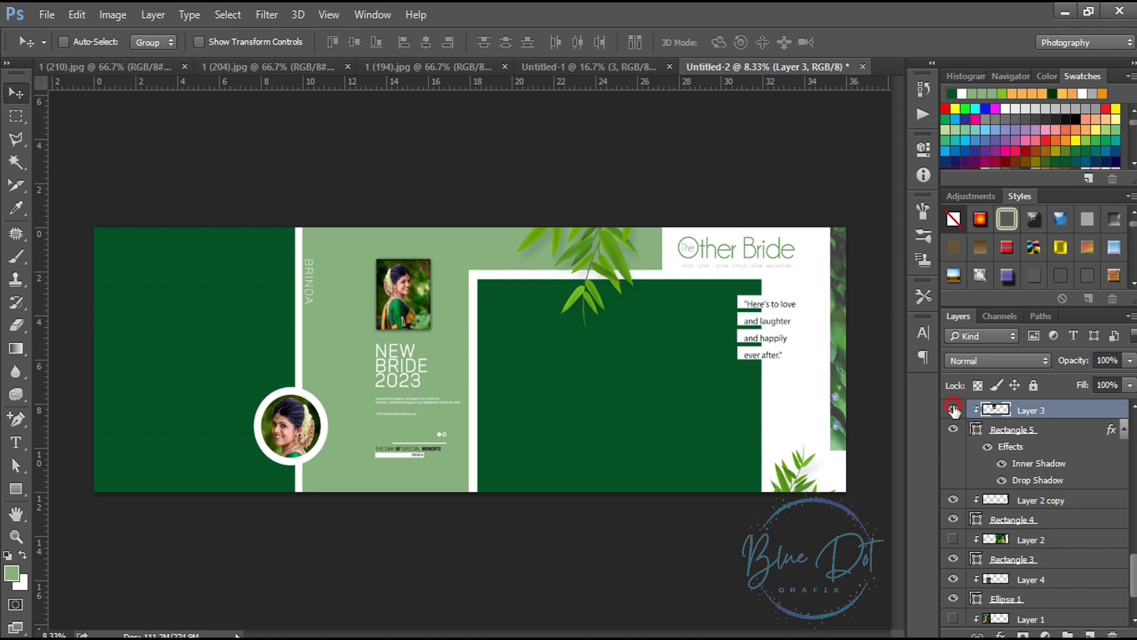
pyautogui.click(954, 408)
pyautogui.click(1030, 578)
pyautogui.click(952, 579)
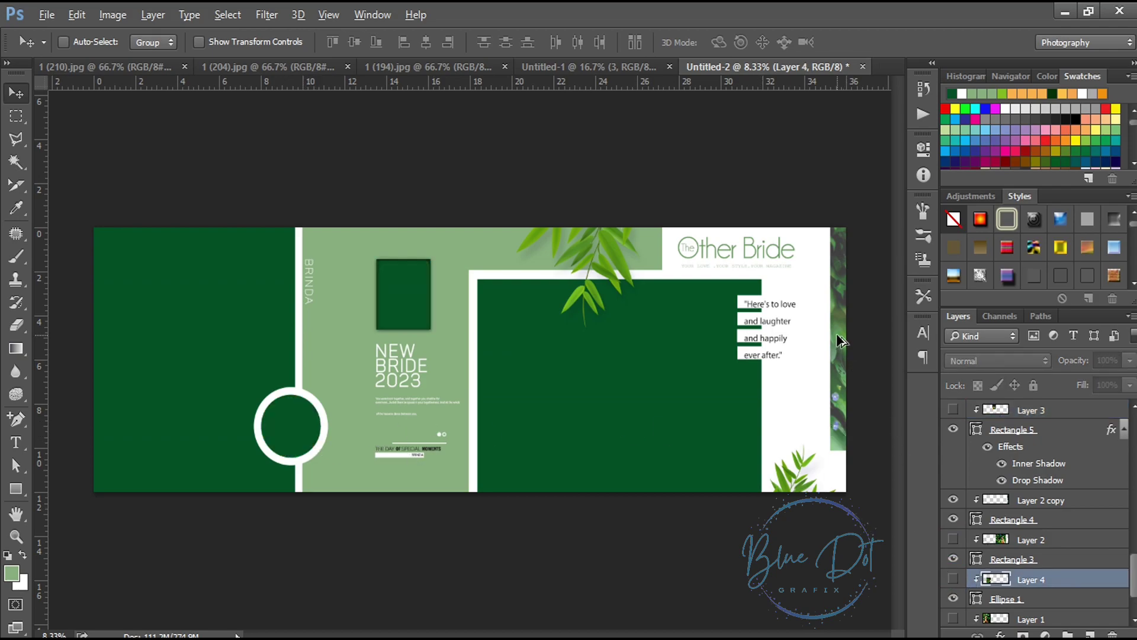
pyautogui.keyDown('ctrl'); pyautogui.click(840, 338); pyautogui.keyUp('ctrl')
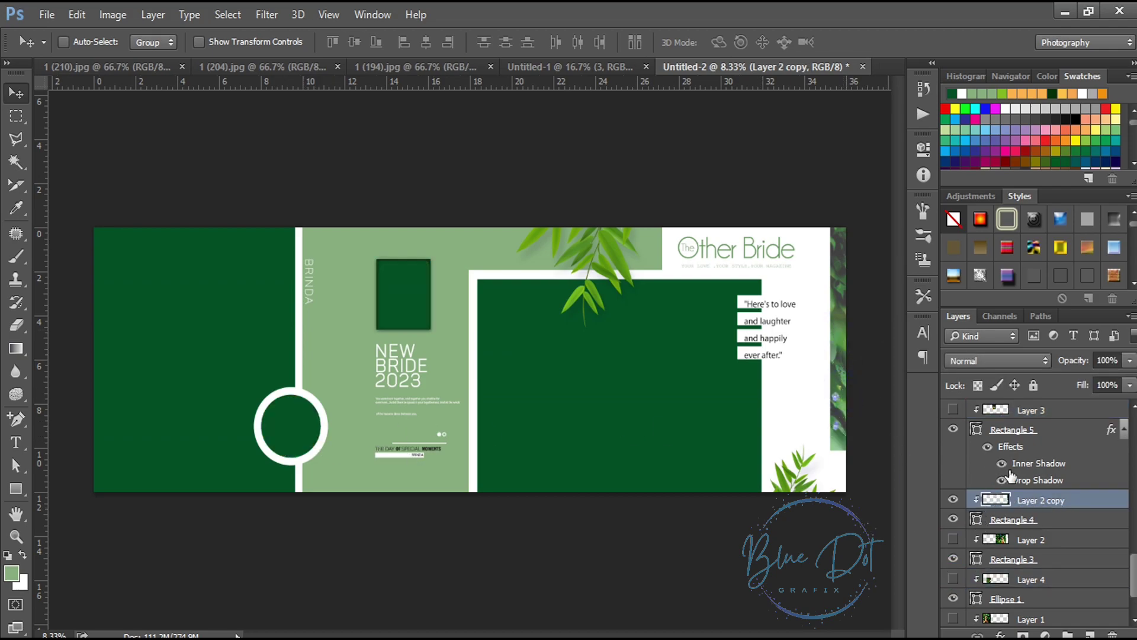
pyautogui.scroll(1, 1007, 474)
pyautogui.click(952, 521)
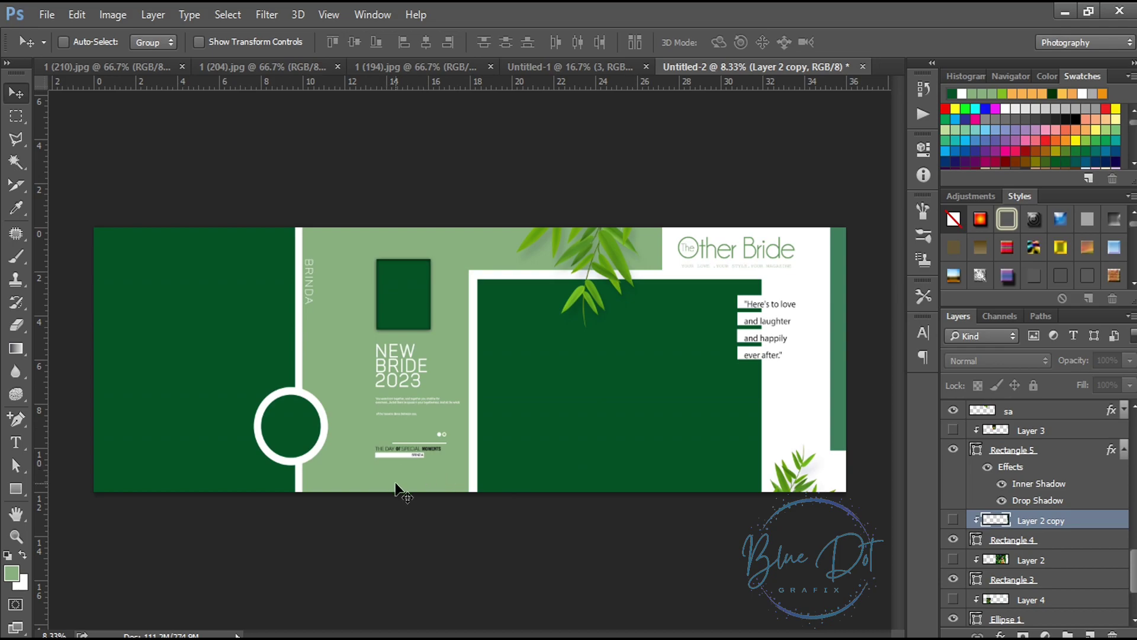
pyautogui.hotkey('ctrl', '+')
pyautogui.moveTo(504, 632); pyautogui.dragTo(480, 632)
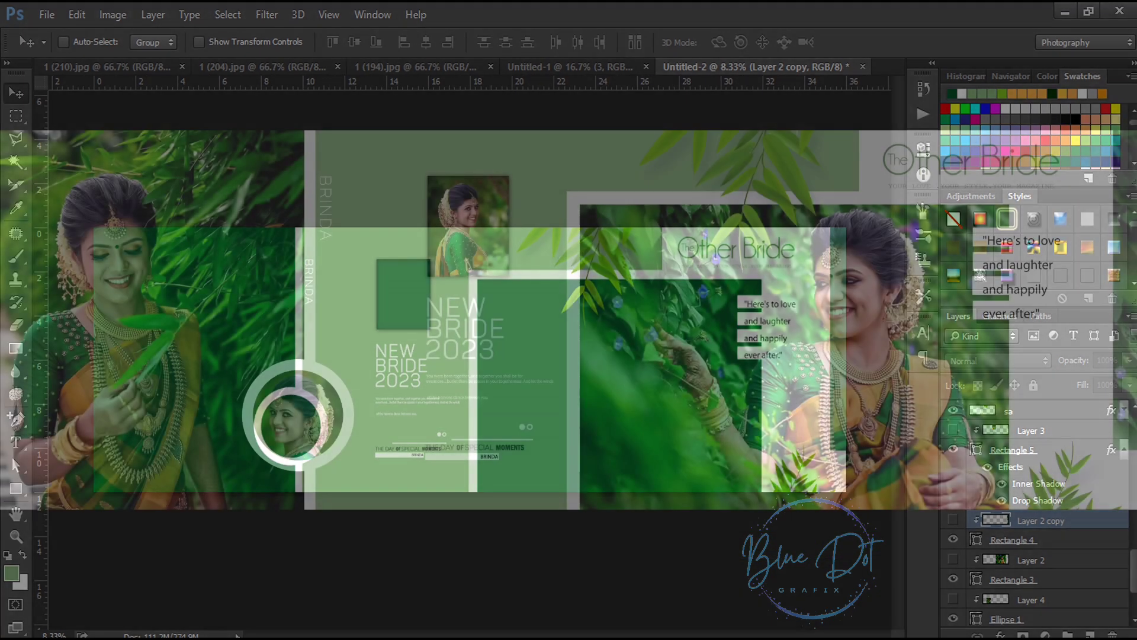